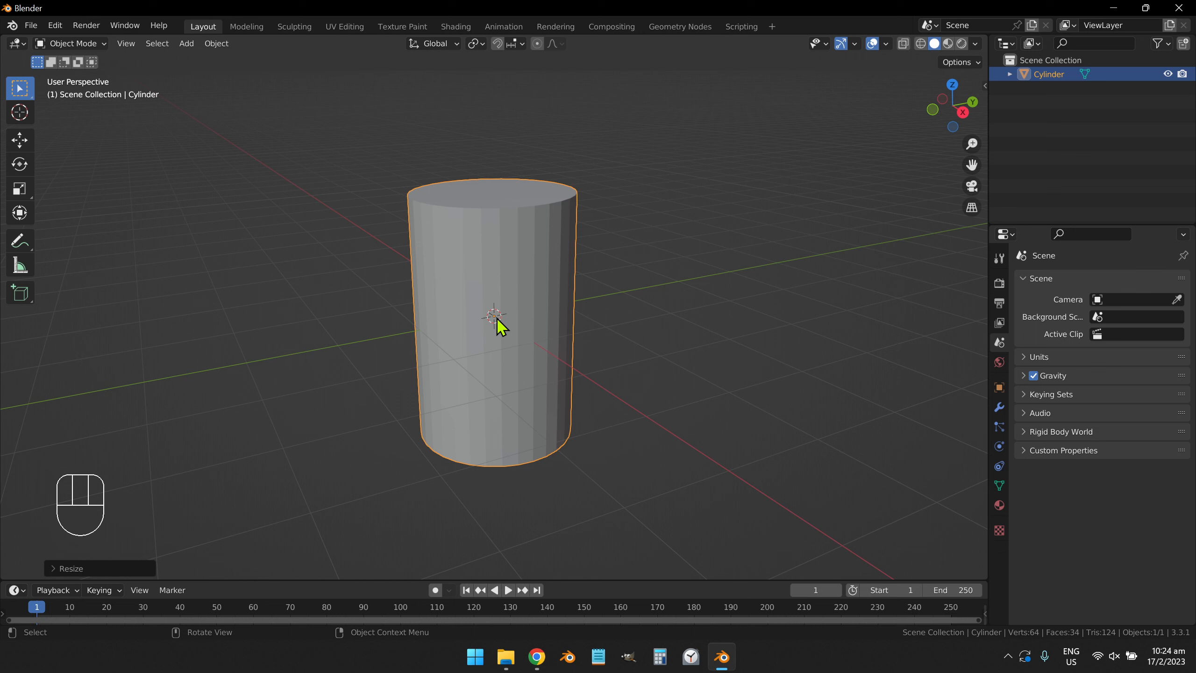
{"action": "key", "text": "s"}
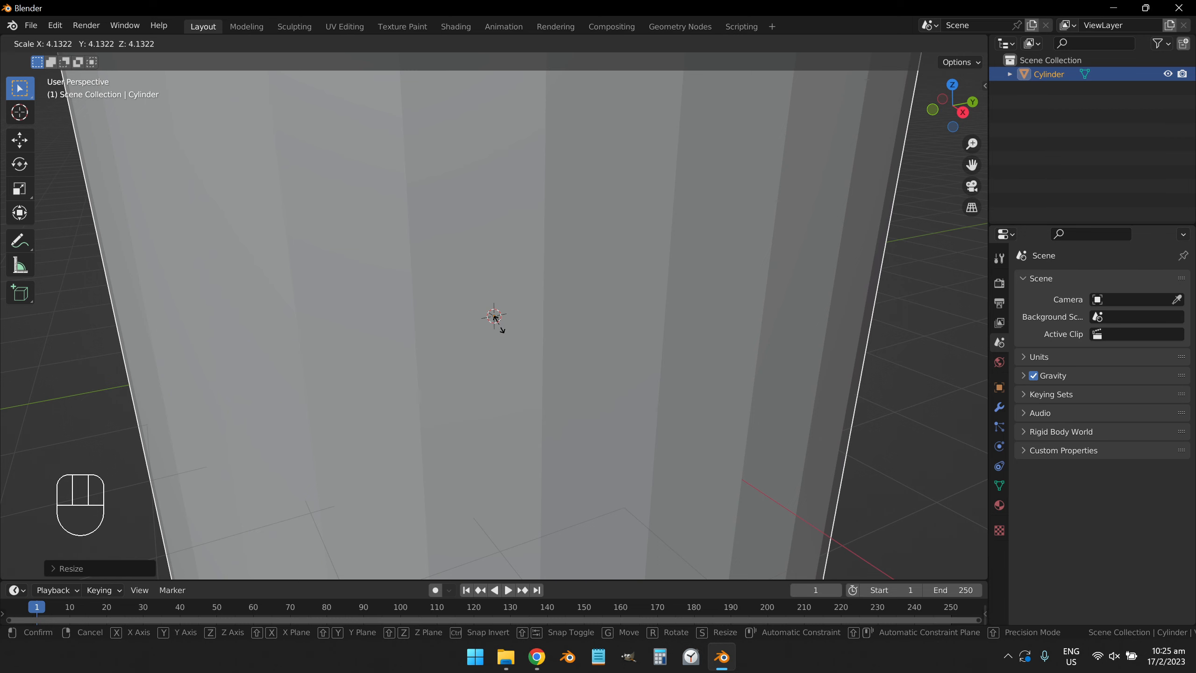
{"action": "key", "text": "Escape"}
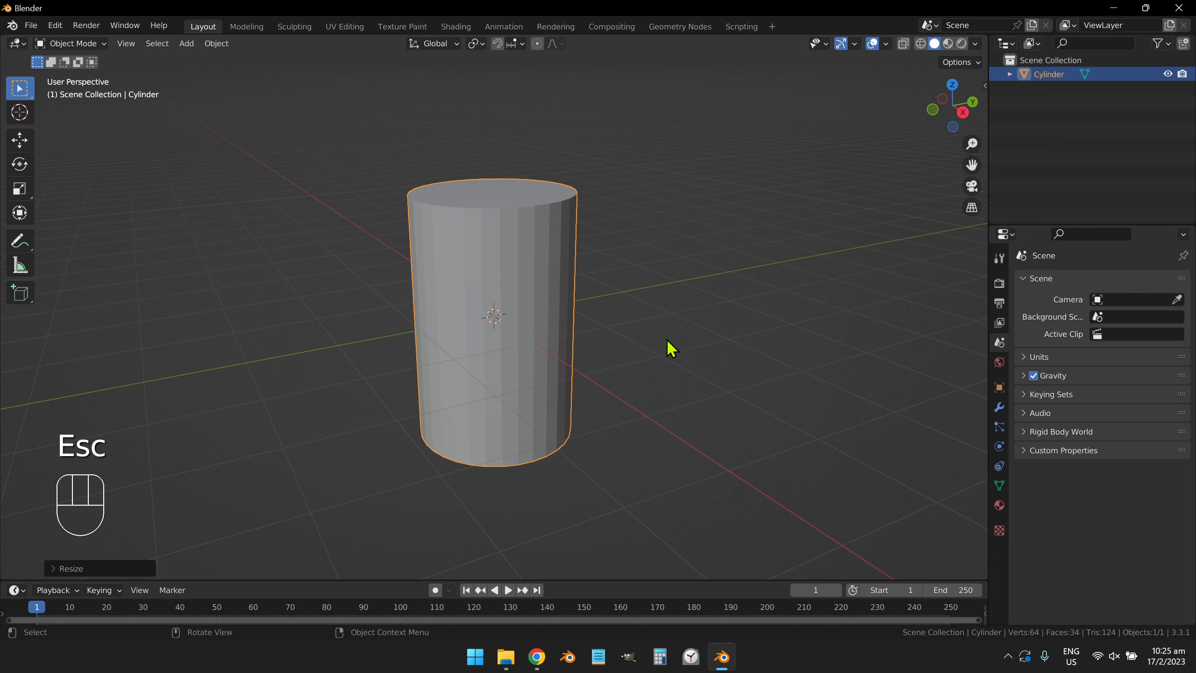
{"action": "key", "text": "s"}
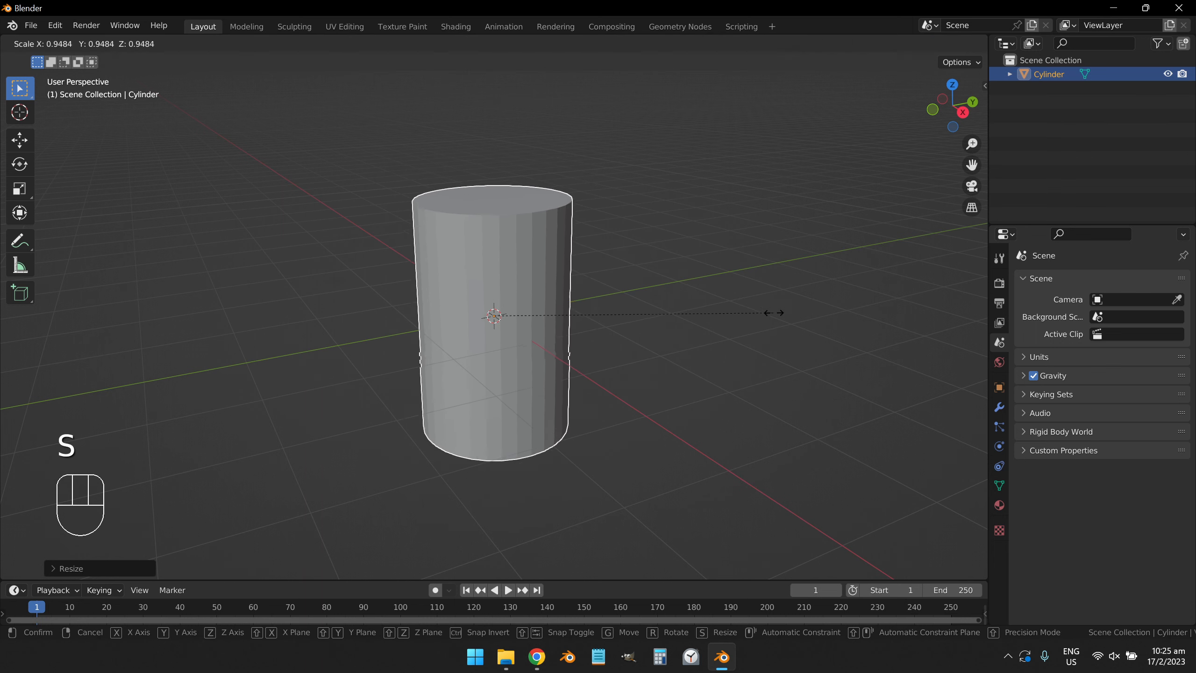
{"action": "key", "text": "Escape"}
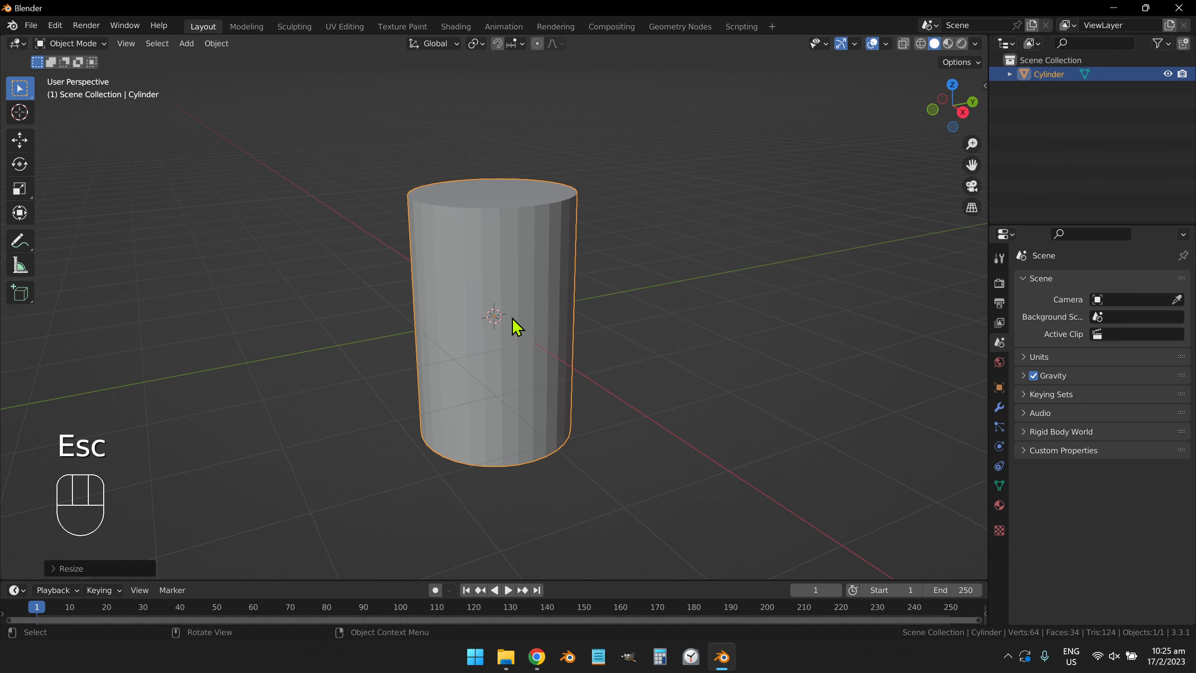
{"action": "key", "text": "s"}
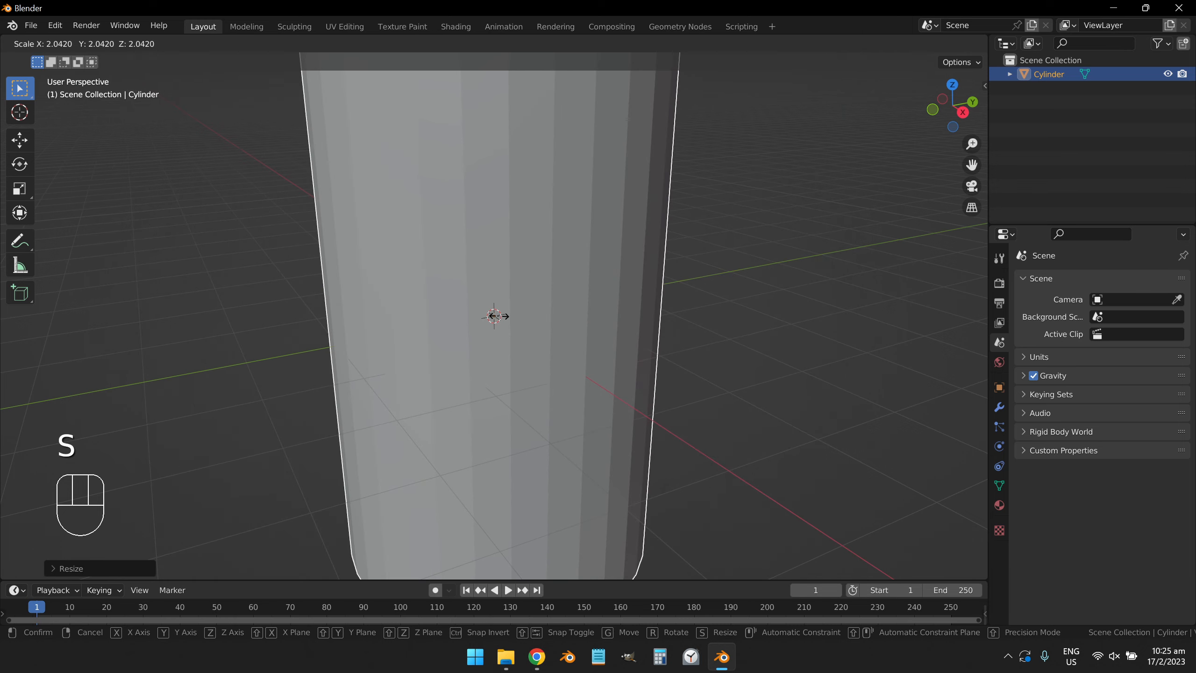
{"action": "key", "text": "Escape"}
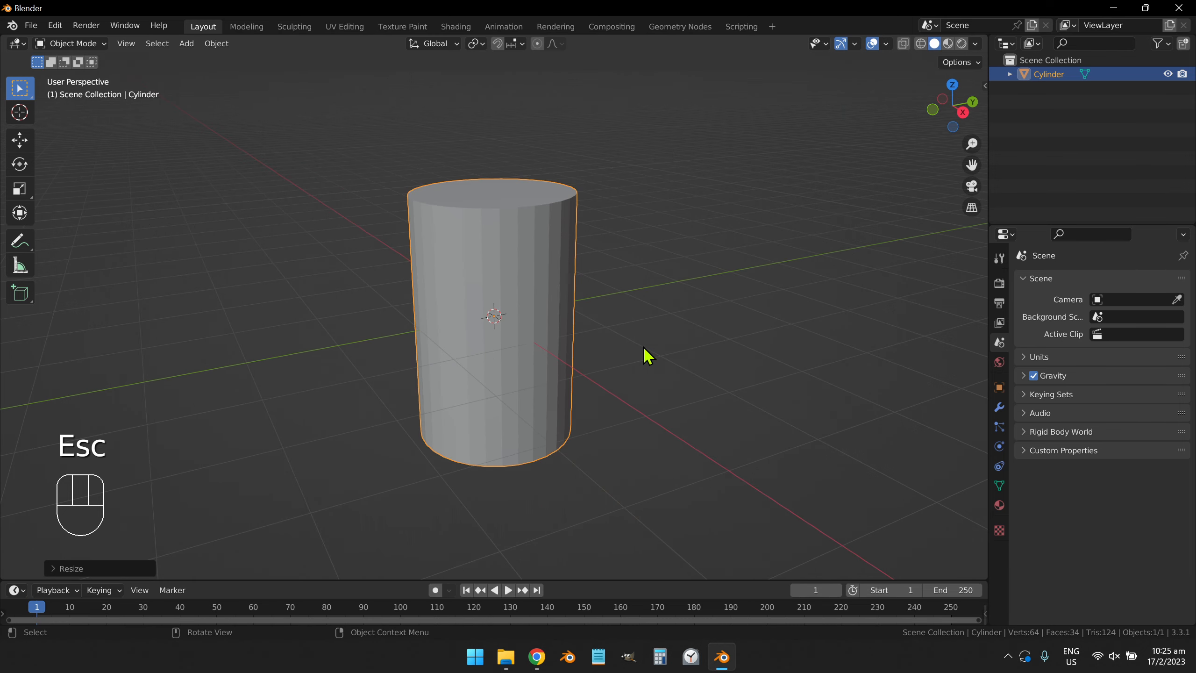
Step: Undo the last resize and stretch the cylinder along the global Z axis to about 1.8 times its height
{"action": "key", "text": "ctrl+z"}
{"action": "middle_click_drag", "start_coordinate": [644, 253], "coordinate": [614, 296]}
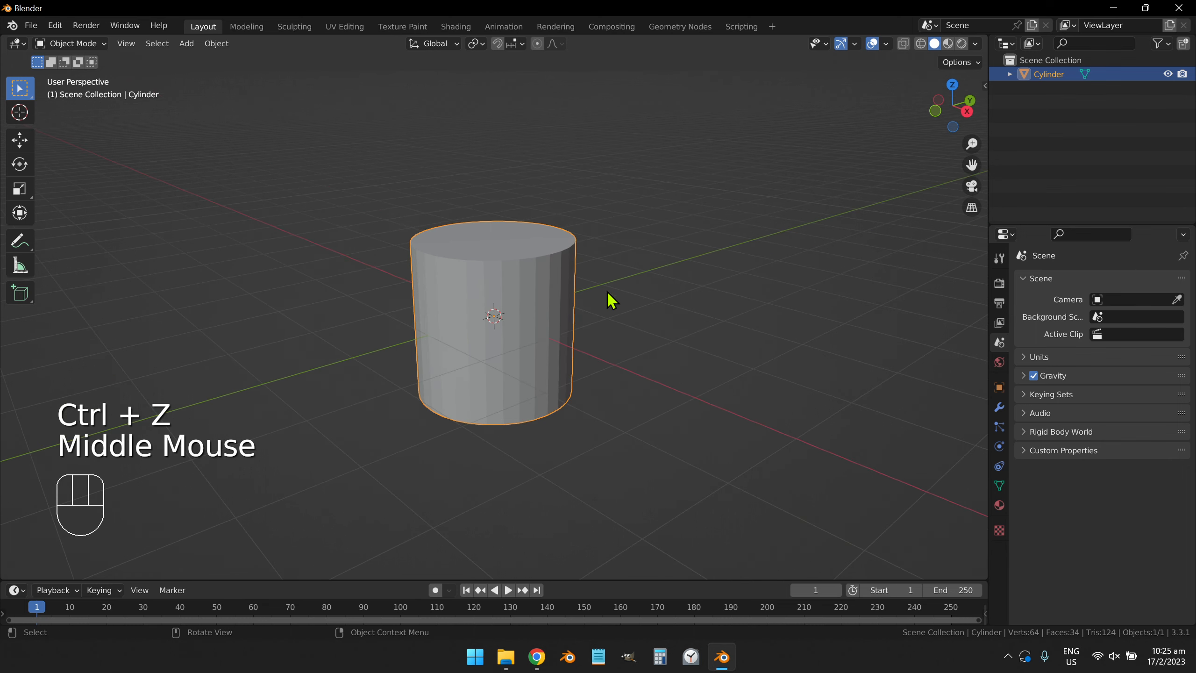
{"action": "left_click", "coordinate": [574, 344]}
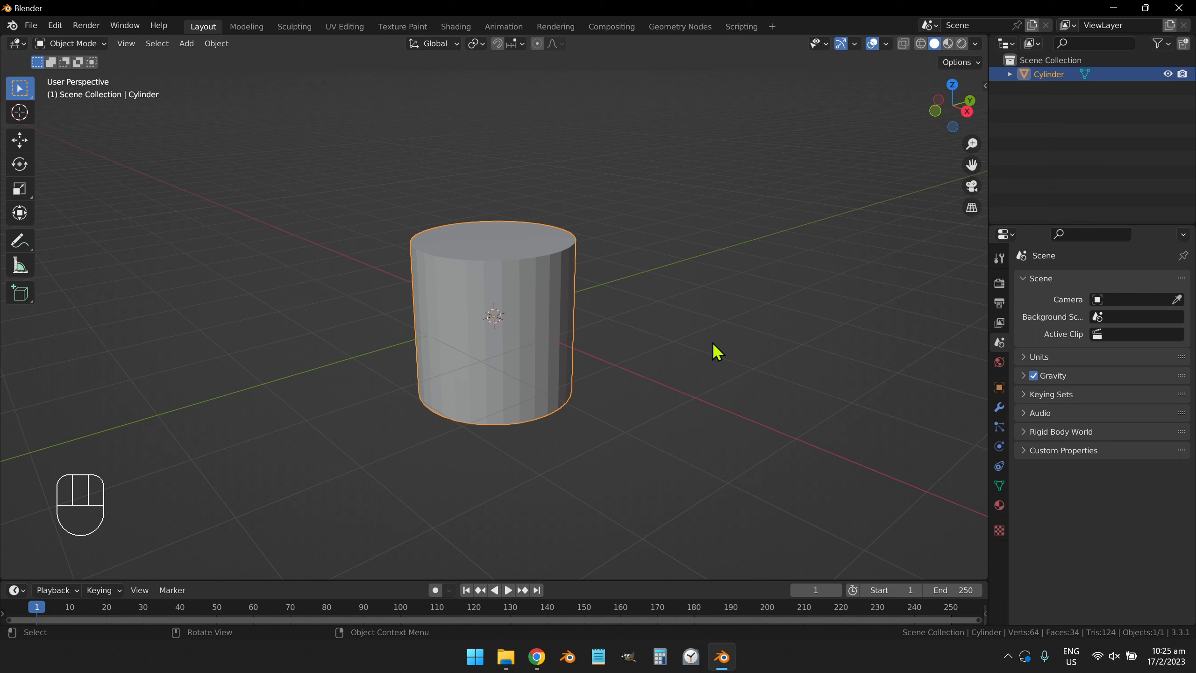
{"action": "key", "text": "s"}
{"action": "key", "text": "z"}
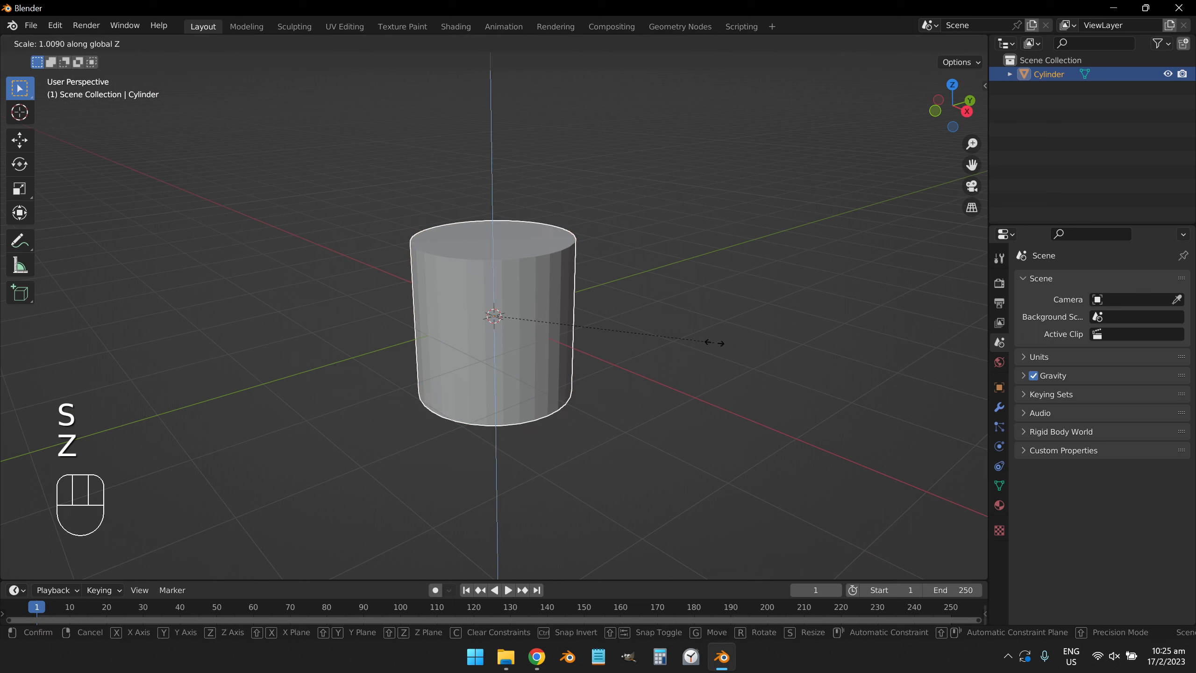
{"action": "left_click", "coordinate": [885, 372]}
Step: Move the cylinder up about 1.8 m along global Z so its base sits on the ground line in front view
{"action": "key", "text": "KP_1"}
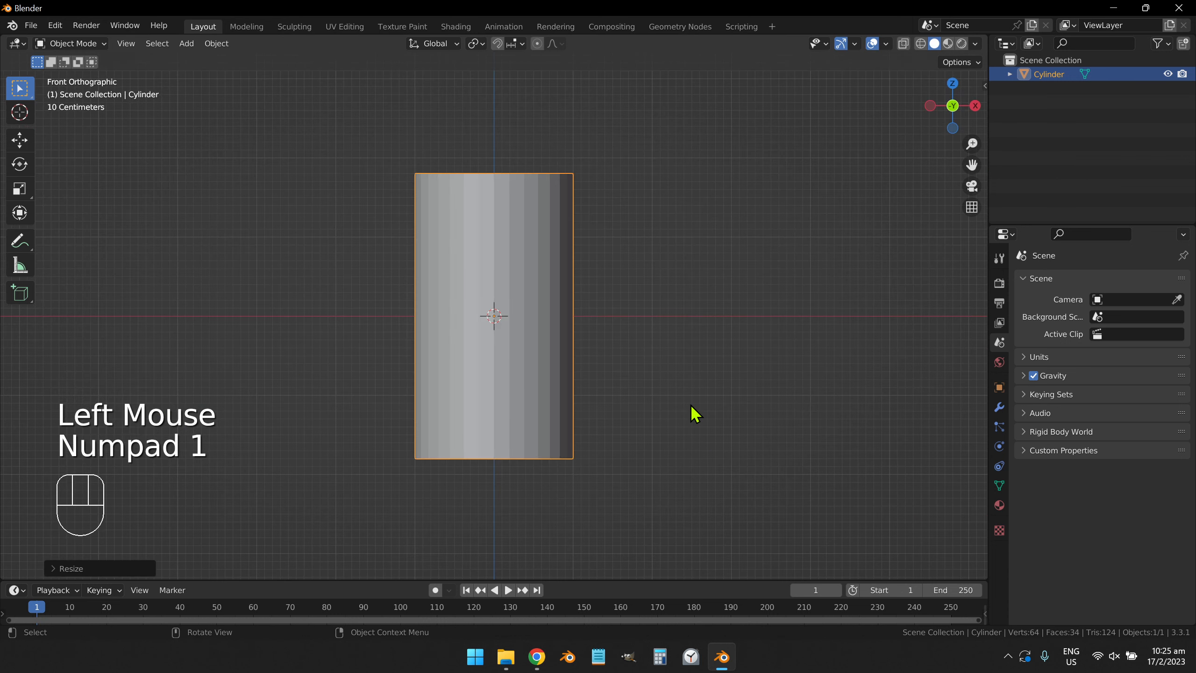
{"action": "key", "text": "g"}
{"action": "key", "text": "z"}
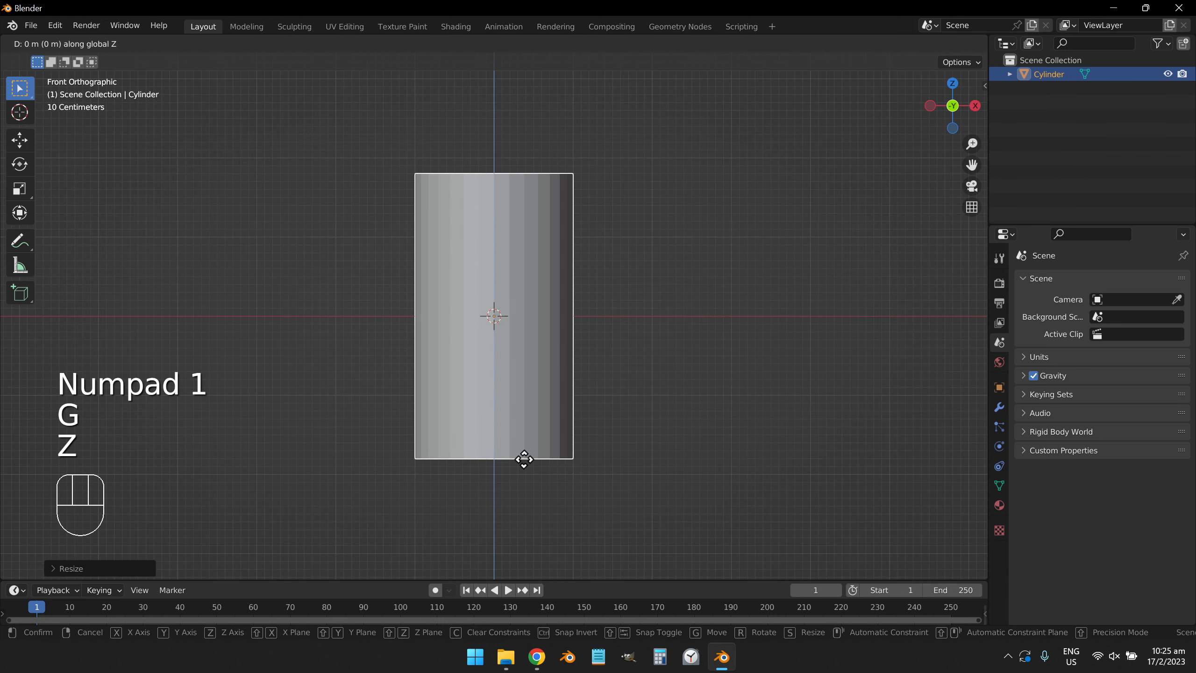
{"action": "key", "text": "shift"}
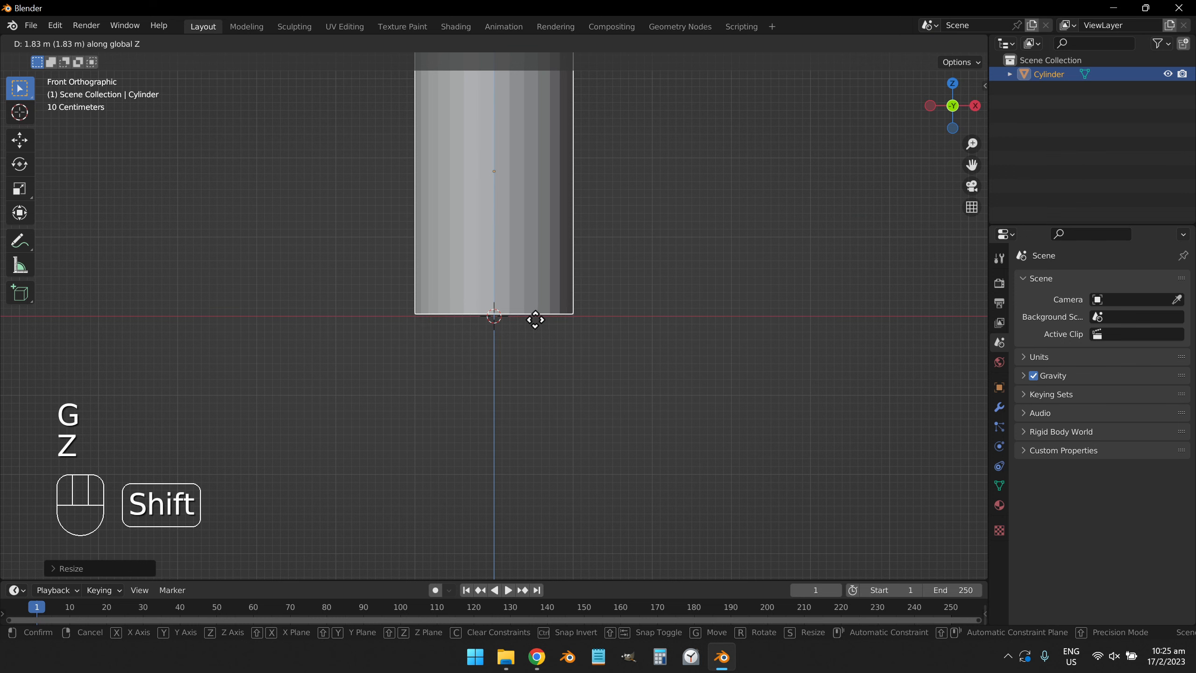
{"action": "left_click", "coordinate": [531, 326], "text": "shift"}
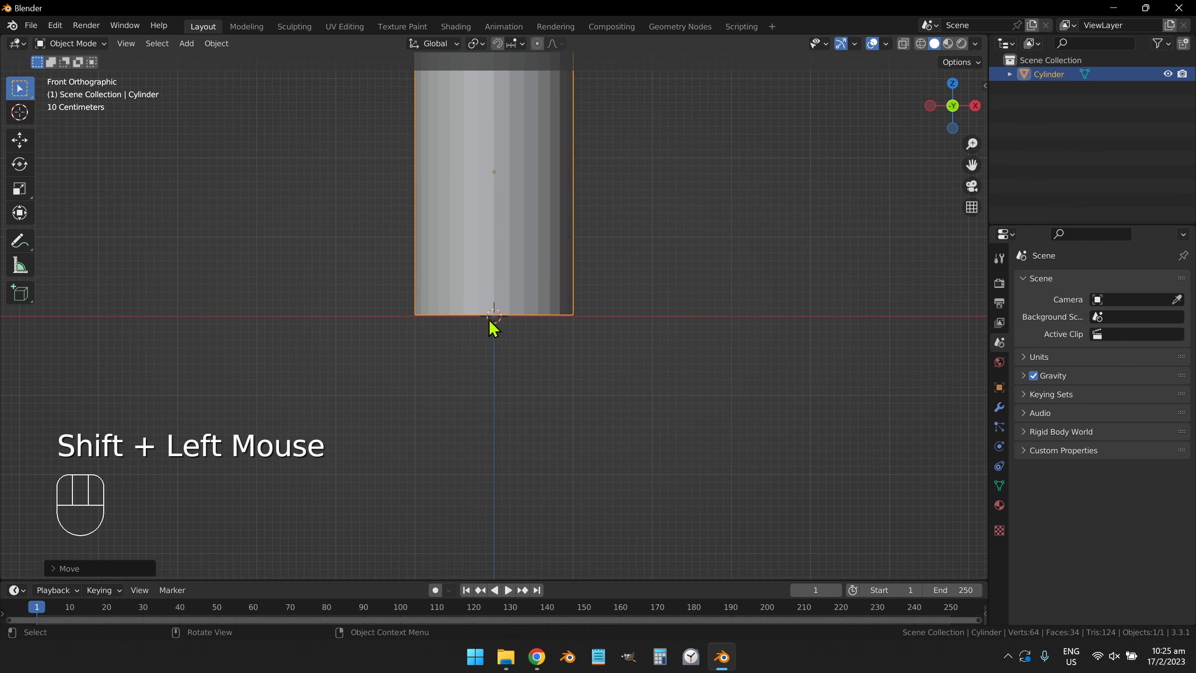
{"action": "middle_click_drag", "start_coordinate": [492, 318], "coordinate": [571, 382]}
{"action": "scroll", "coordinate": [577, 372], "scroll_direction": "down", "scroll_amount": 3}
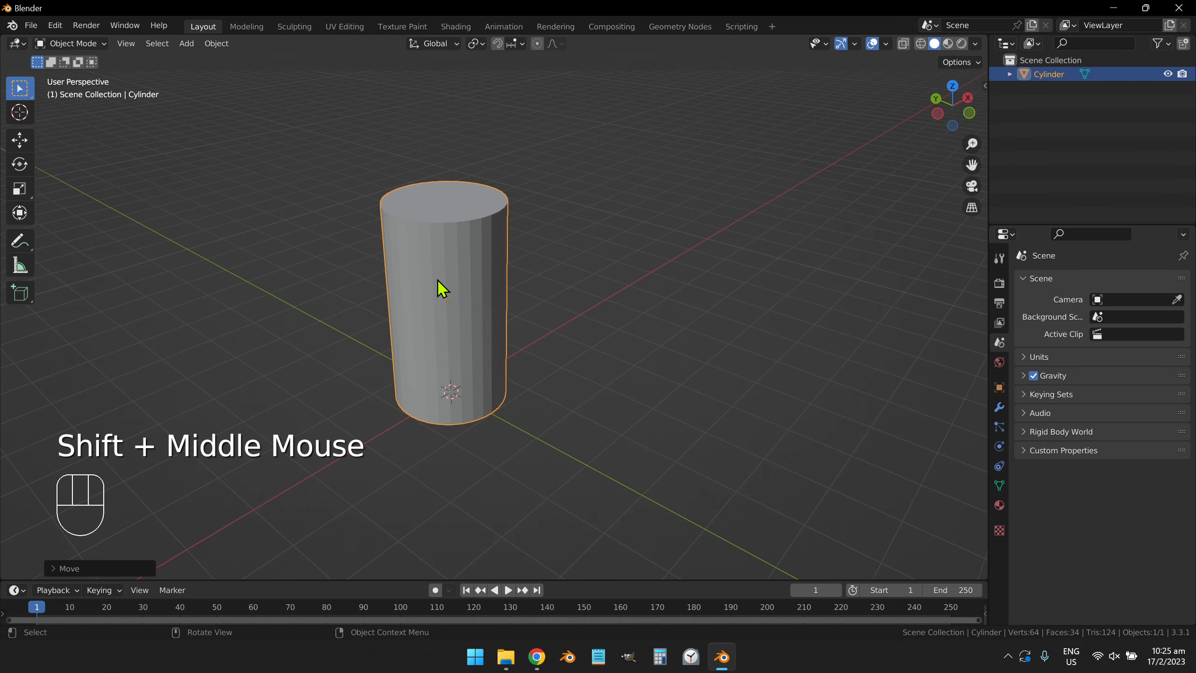
Step: Enter Edit Mode on the cylinder, switch to face selection and select only its top face
{"action": "left_click", "coordinate": [465, 250]}
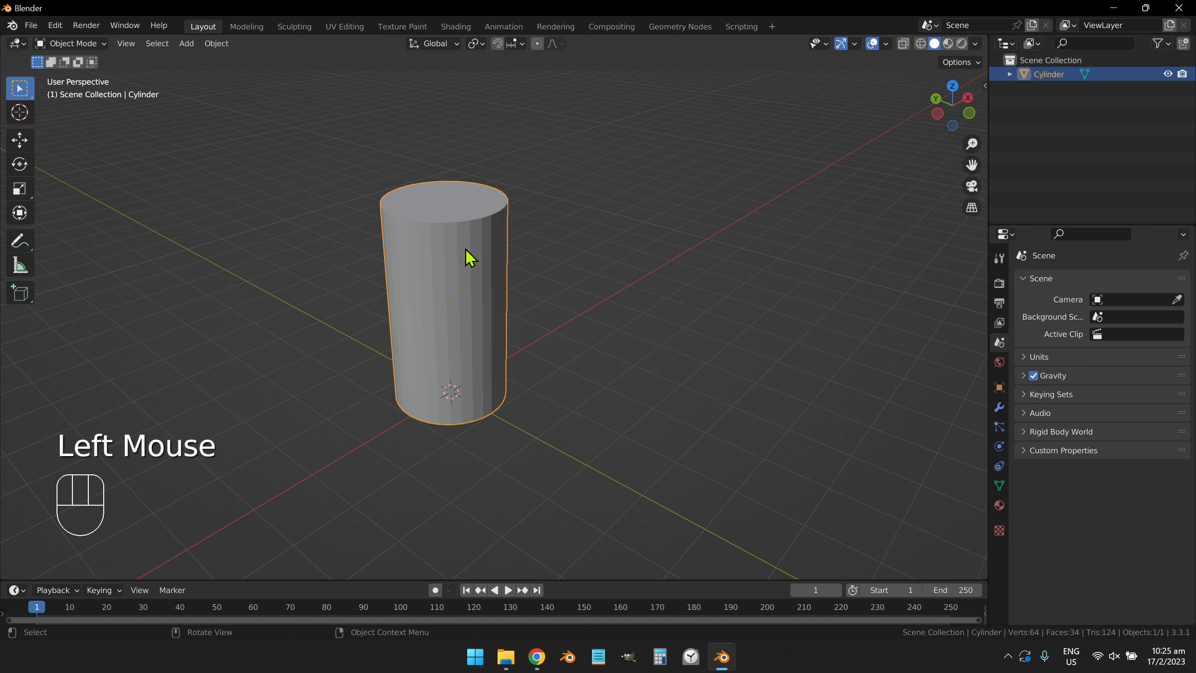
{"action": "key", "text": "Tab"}
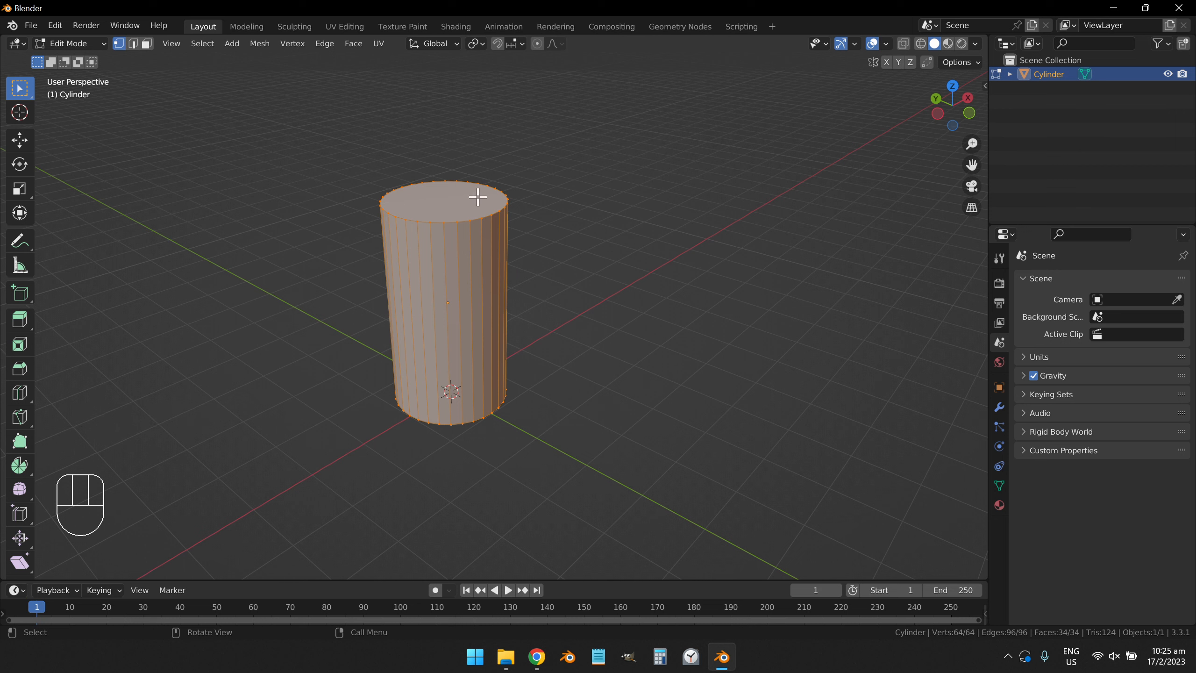
{"action": "left_click", "coordinate": [147, 43]}
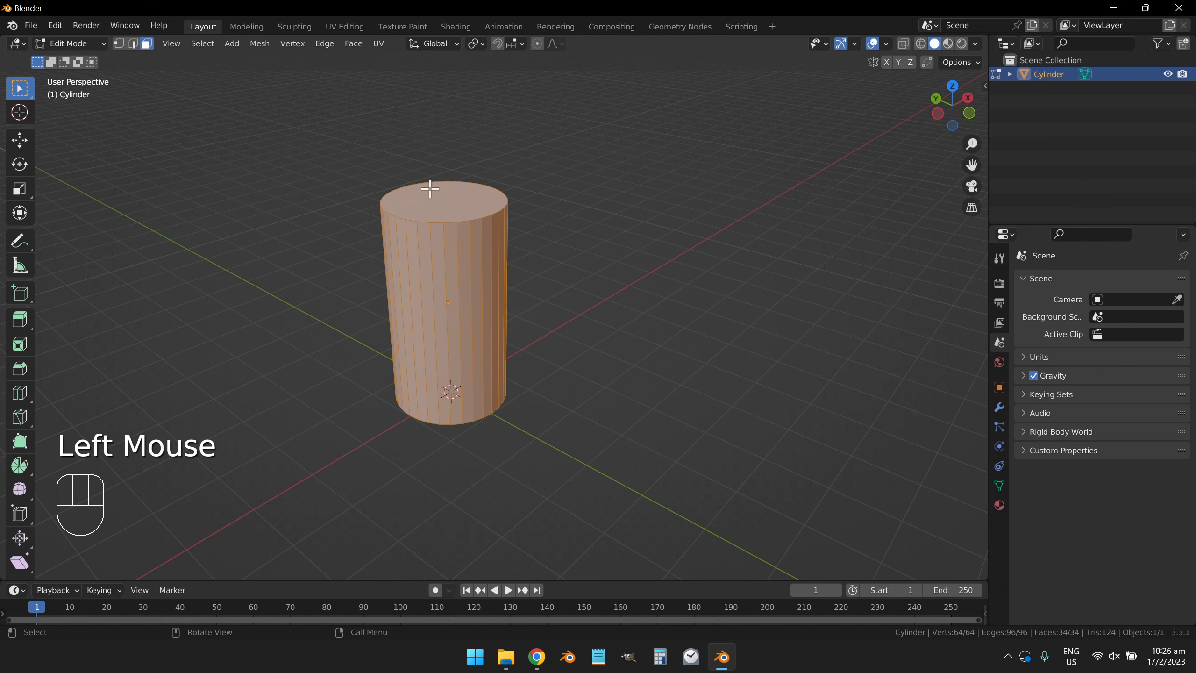
{"action": "left_click", "coordinate": [443, 198]}
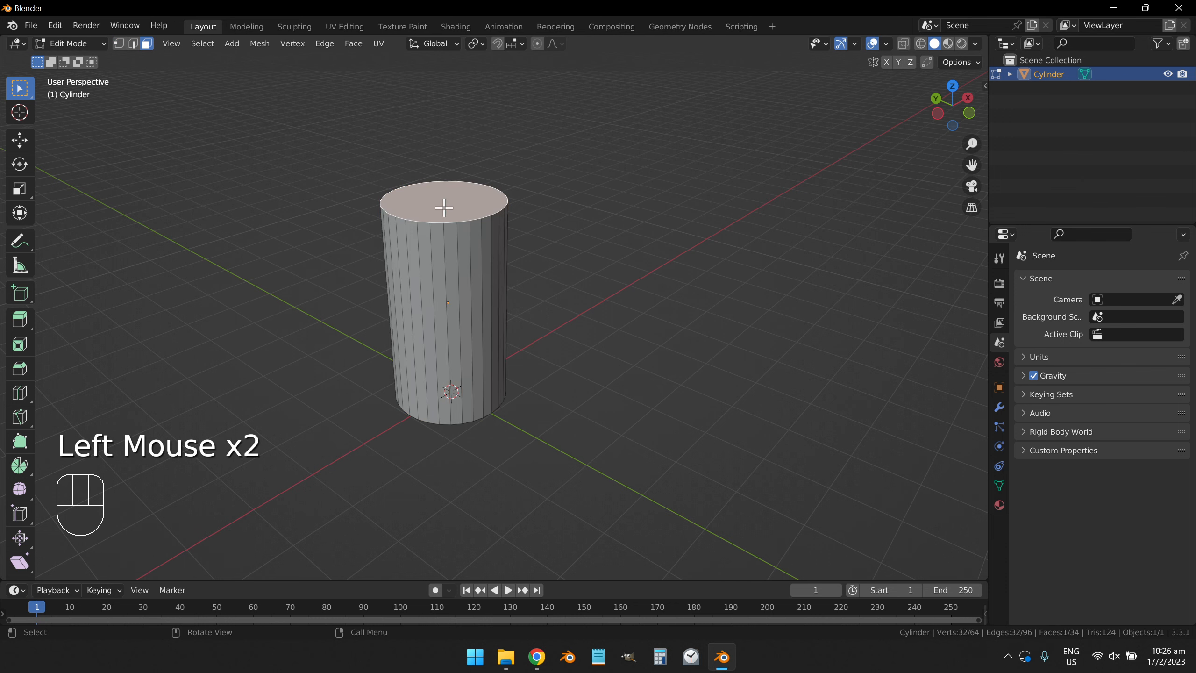
Step: Extrude the cylinder's top face and scale it inward to about 0.91 to form a thin rim
{"action": "mouse_move", "coordinate": [550, 234]}
{"action": "middle_mouse_down"}
{"action": "mouse_move", "coordinate": [561, 273]}
{"action": "mouse_move", "coordinate": [542, 245]}
{"action": "middle_mouse_up"}
{"action": "scroll", "coordinate": [634, 274], "scroll_direction": "down", "scroll_amount": 2}
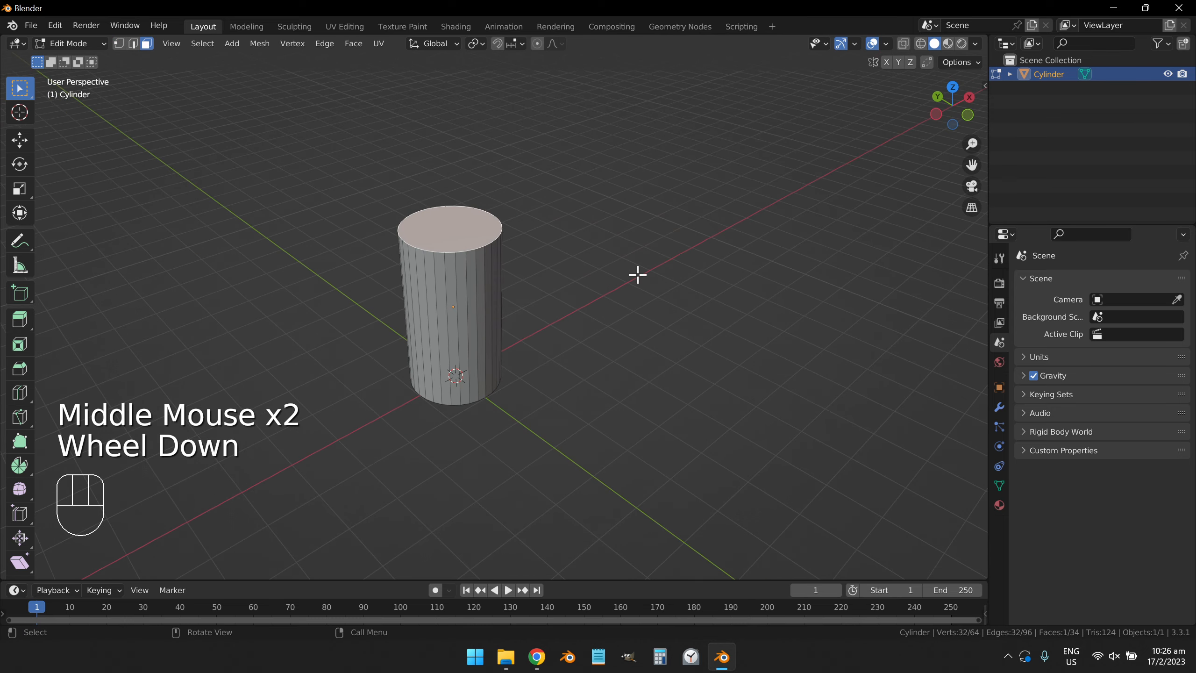
{"action": "key", "text": "e"}
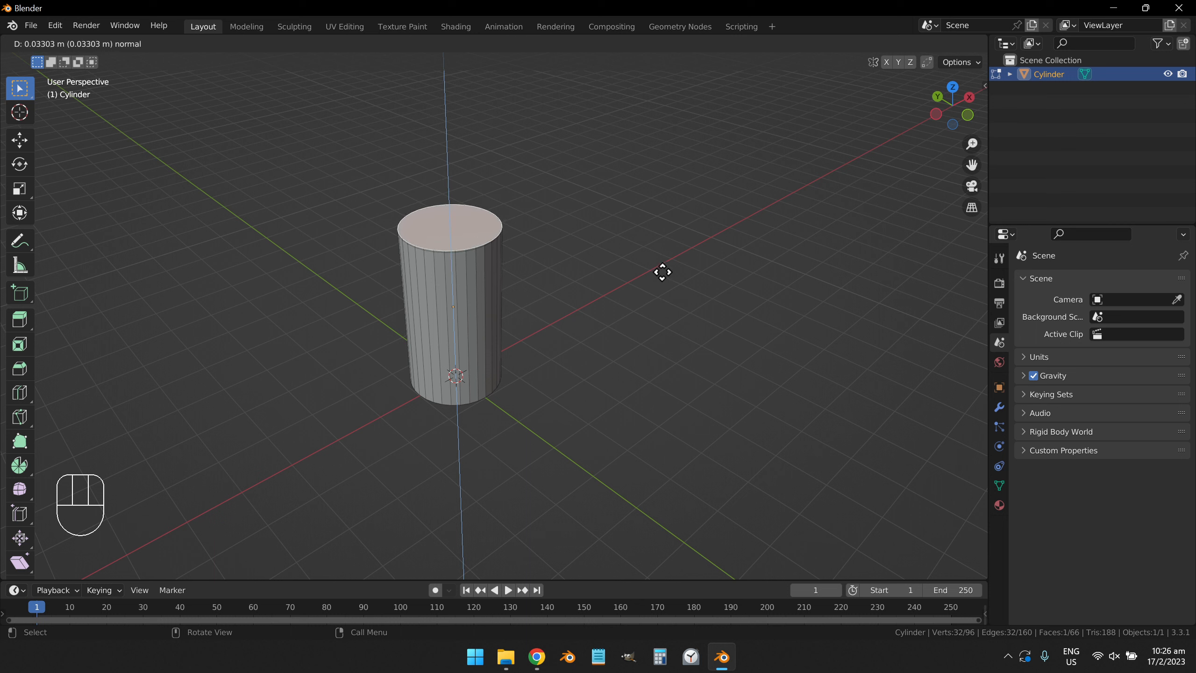
{"action": "key", "text": "s"}
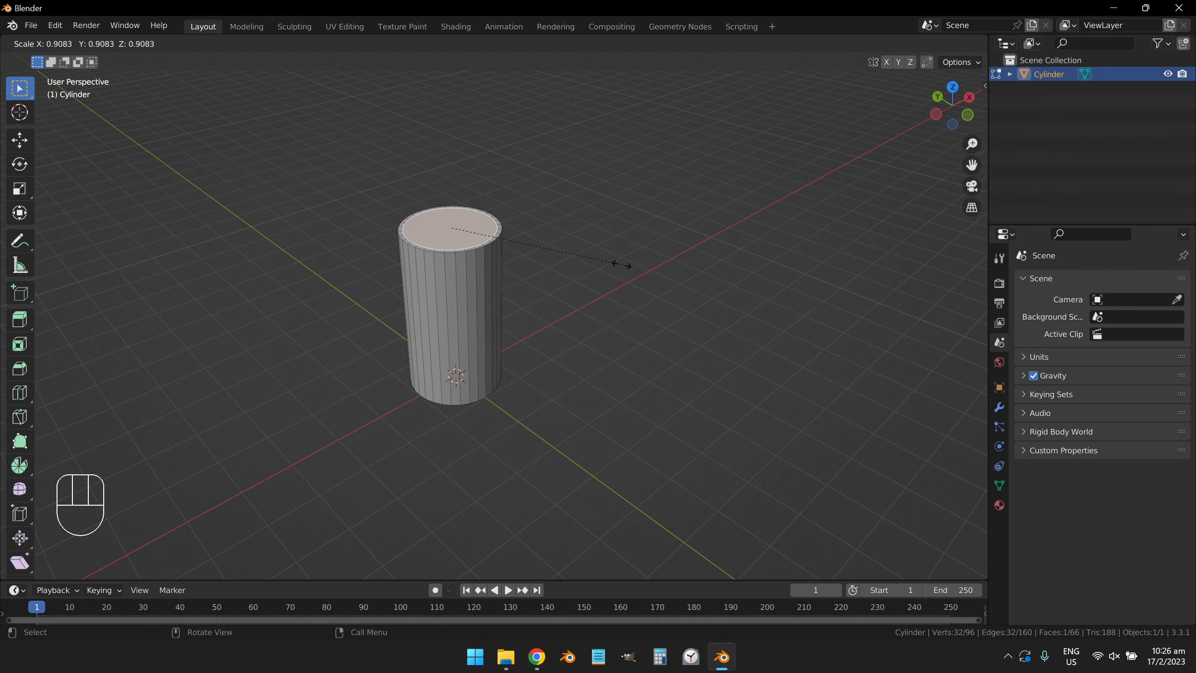
{"action": "left_click", "coordinate": [621, 265]}
{"action": "middle_click_drag", "start_coordinate": [467, 254], "coordinate": [446, 272]}
{"action": "scroll", "coordinate": [446, 271], "scroll_direction": "up", "scroll_amount": 2}
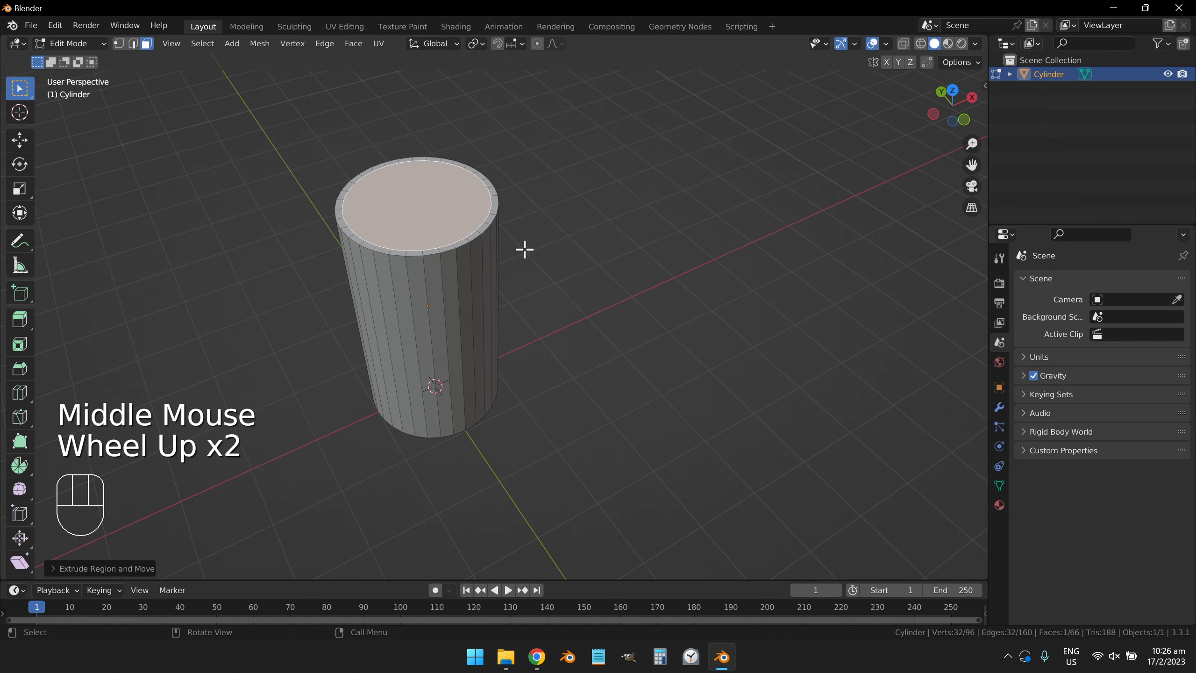
Step: Undo the rim extrusion and select the cylinder's top face again
{"action": "key", "text": "ctrl"}
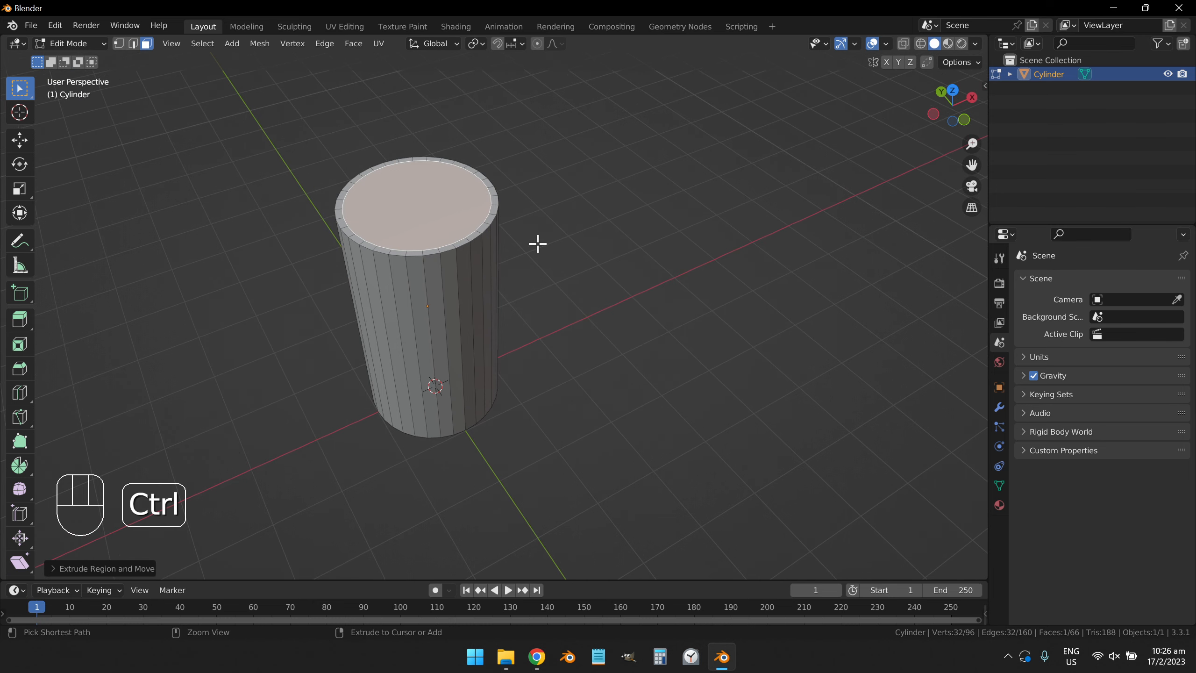
{"action": "key", "text": "ctrl+z"}
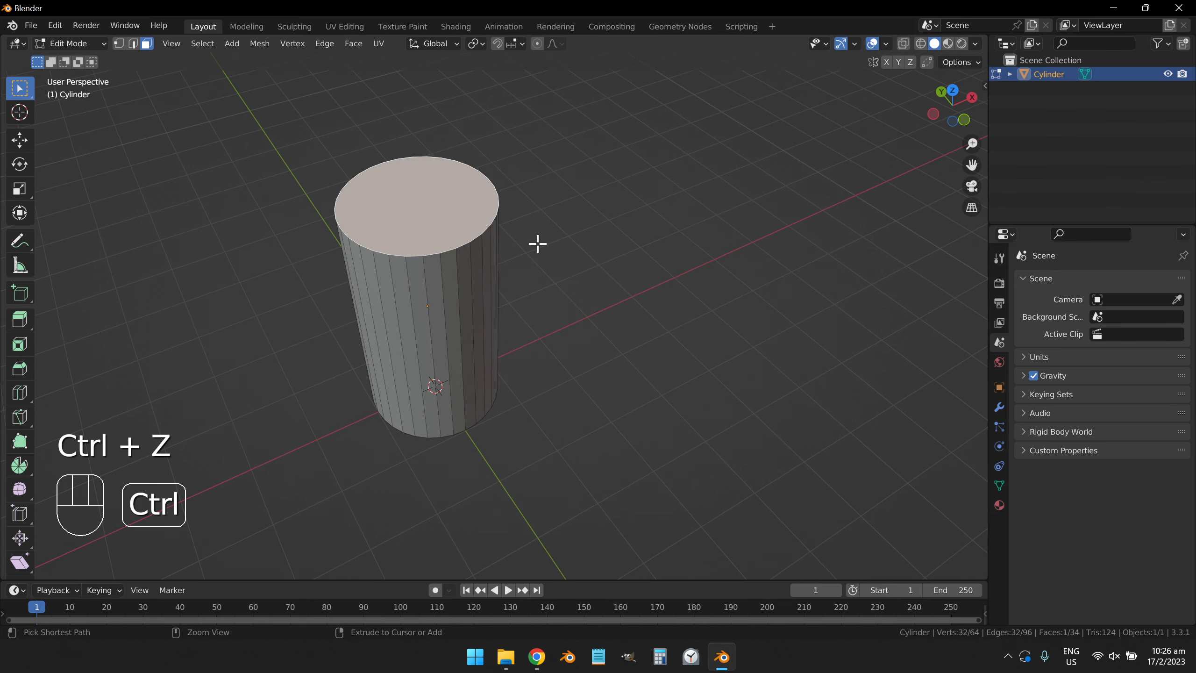
{"action": "key", "text": "ctrl+z"}
{"action": "left_click", "coordinate": [436, 206]}
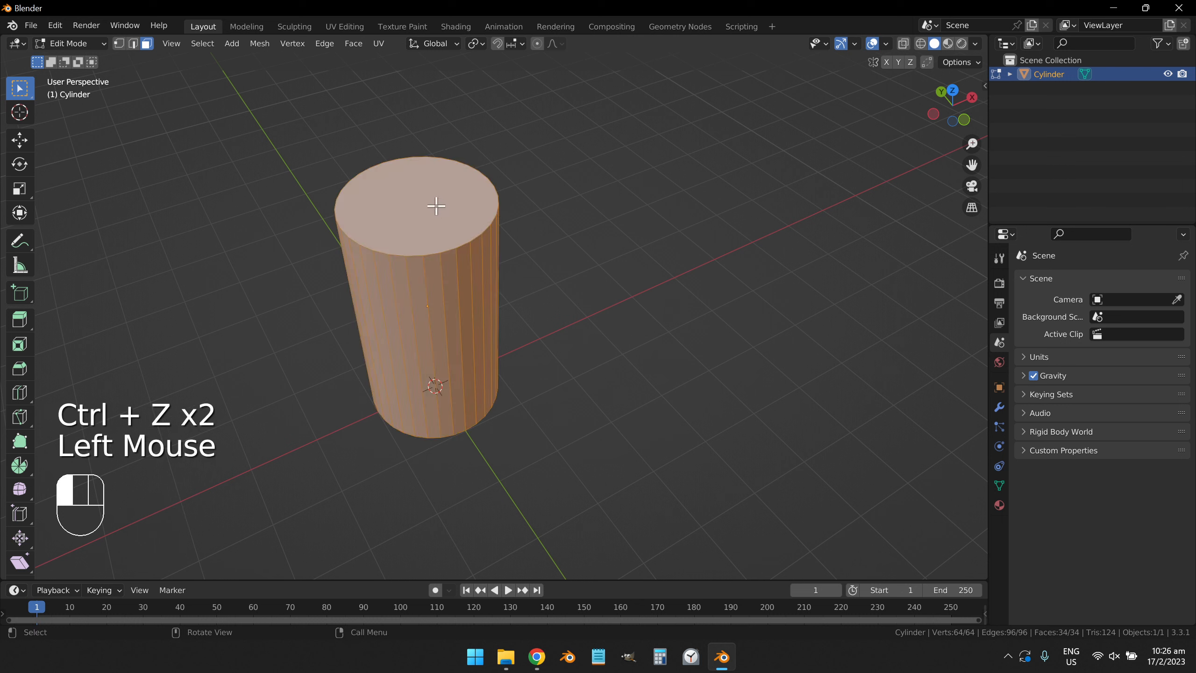
{"action": "key", "text": "e"}
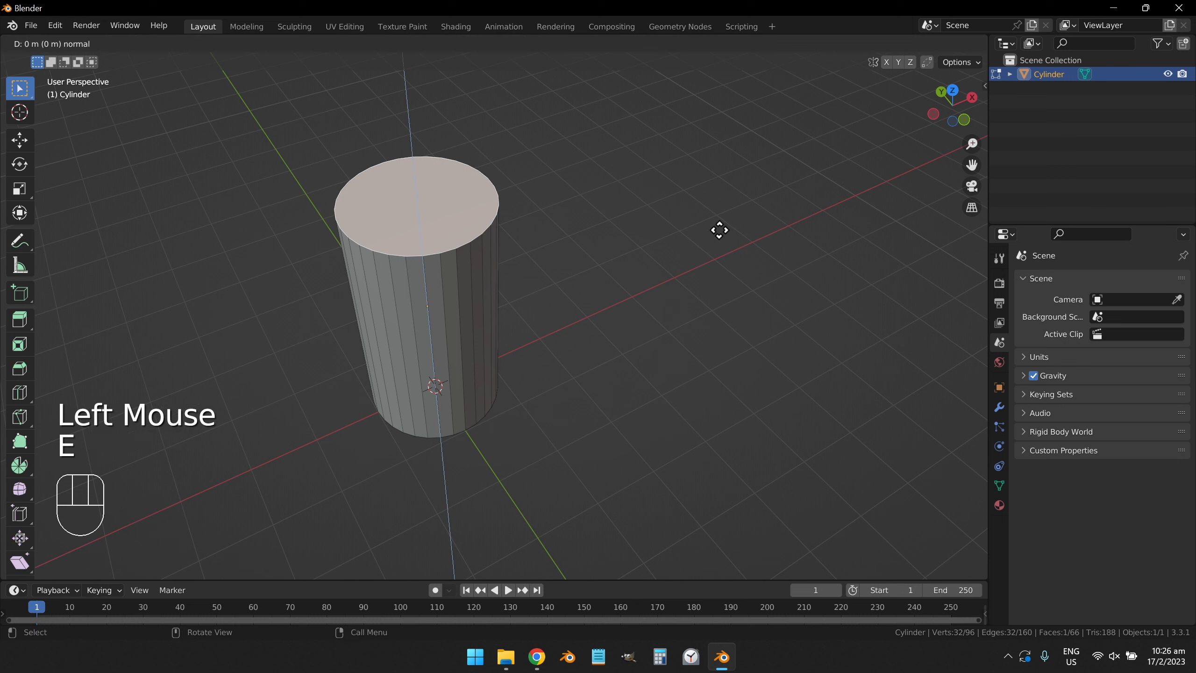
{"action": "key", "text": "s"}
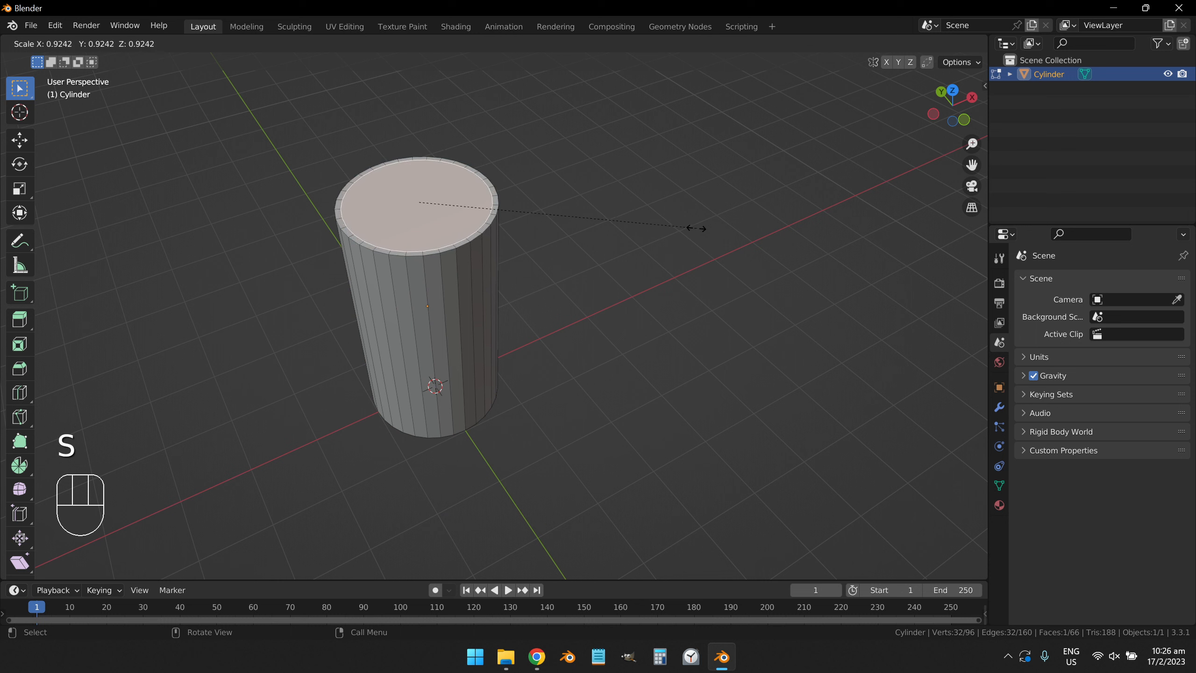
{"action": "key", "text": "Escape"}
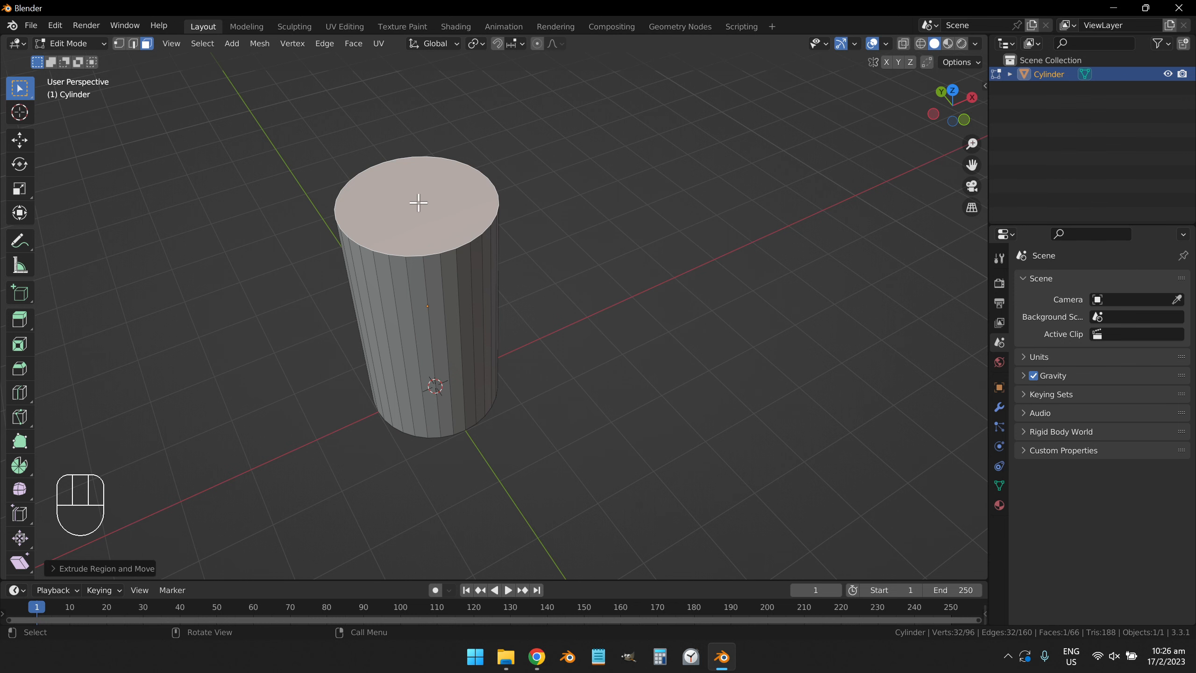
{"action": "key", "text": "e"}
{"action": "key", "text": "s"}
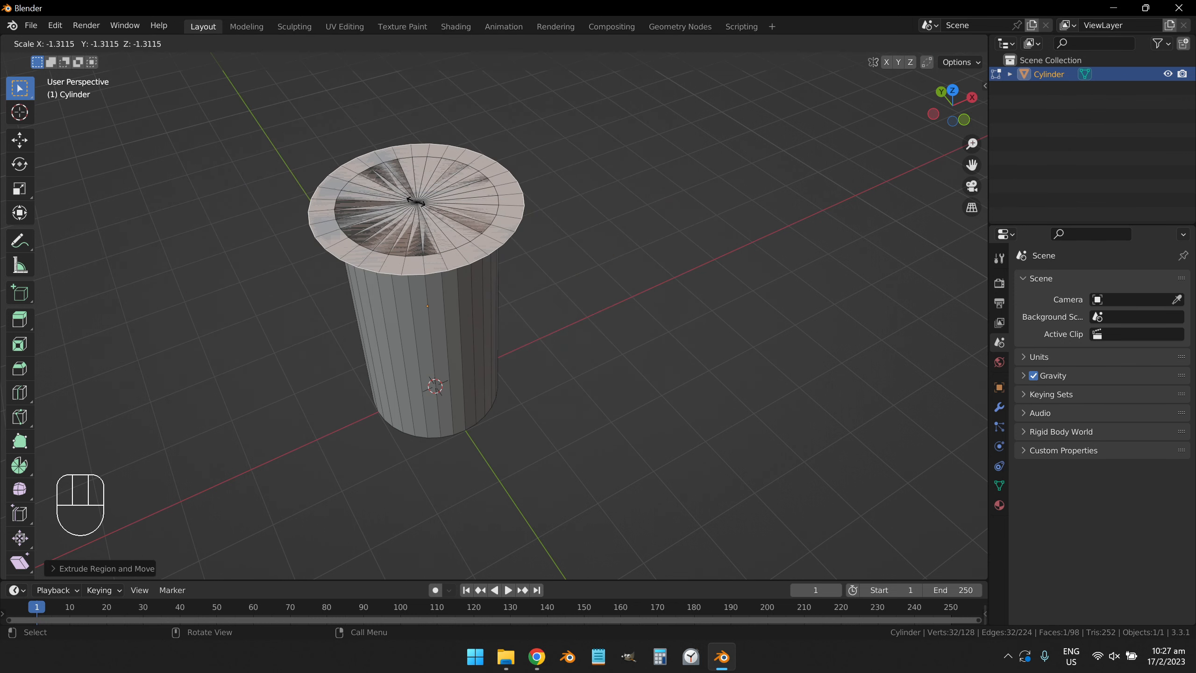
{"action": "key", "text": "Escape"}
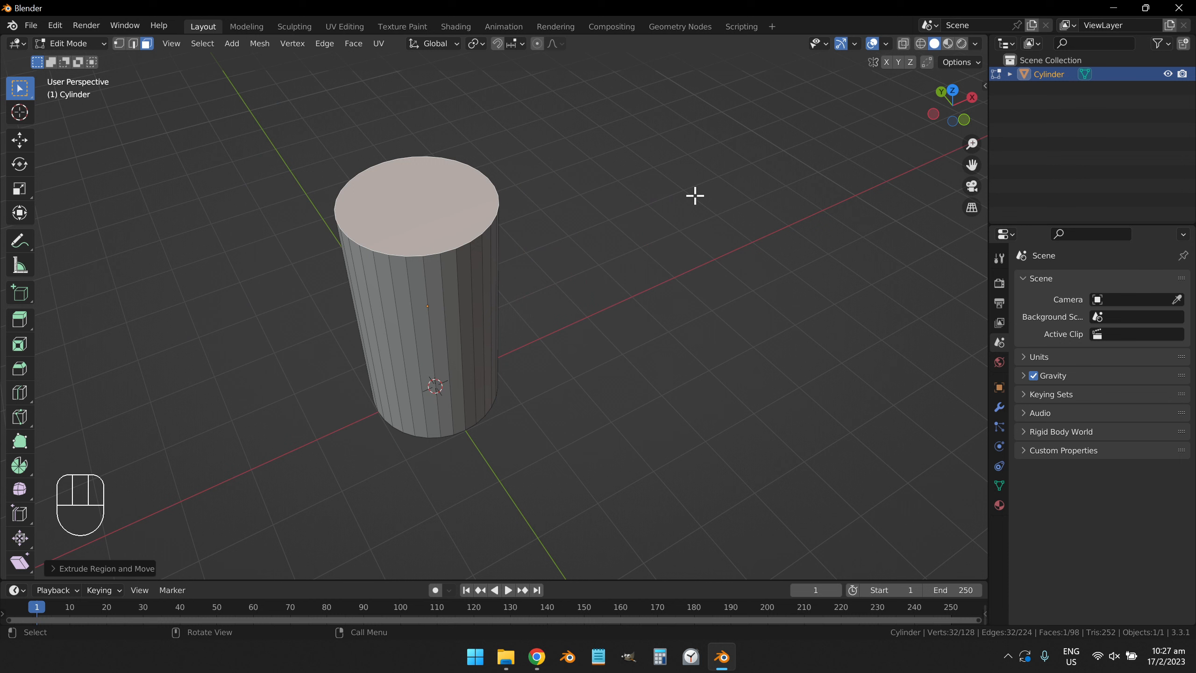
Step: Try to extrude the top face in place and scale it slightly inward for a thinner rim, and undo the scaling
{"action": "key", "text": "e"}
{"action": "key", "text": "Escape"}
{"action": "key", "text": "s"}
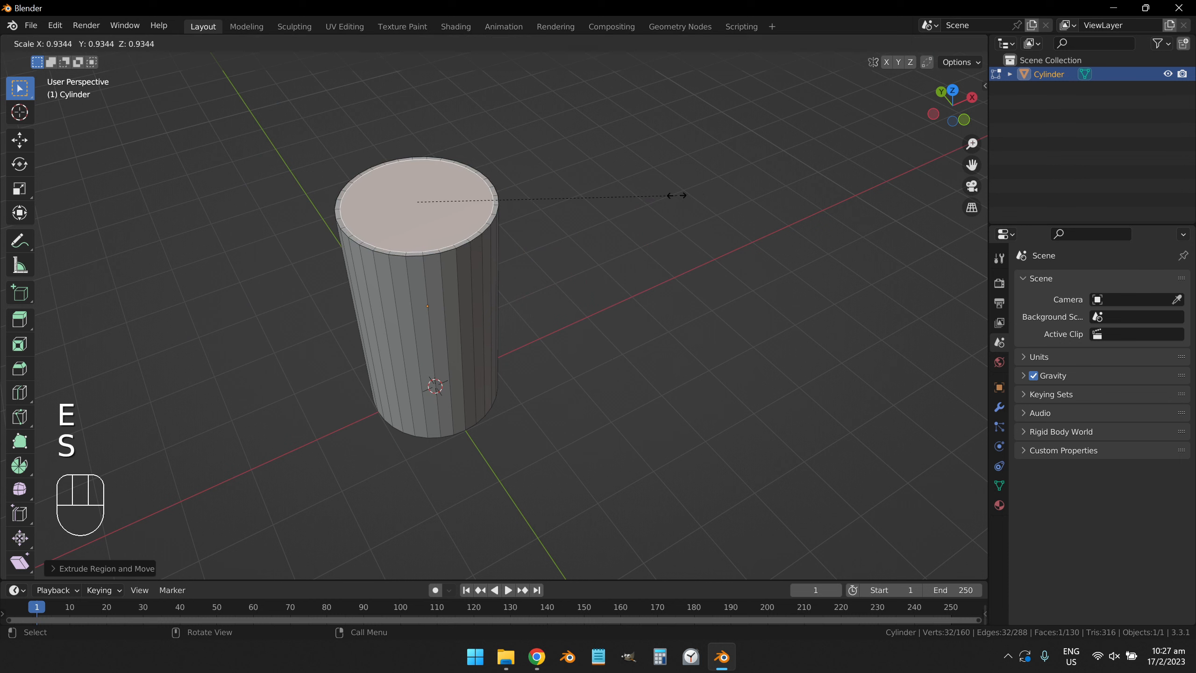
{"action": "key", "text": "shift"}
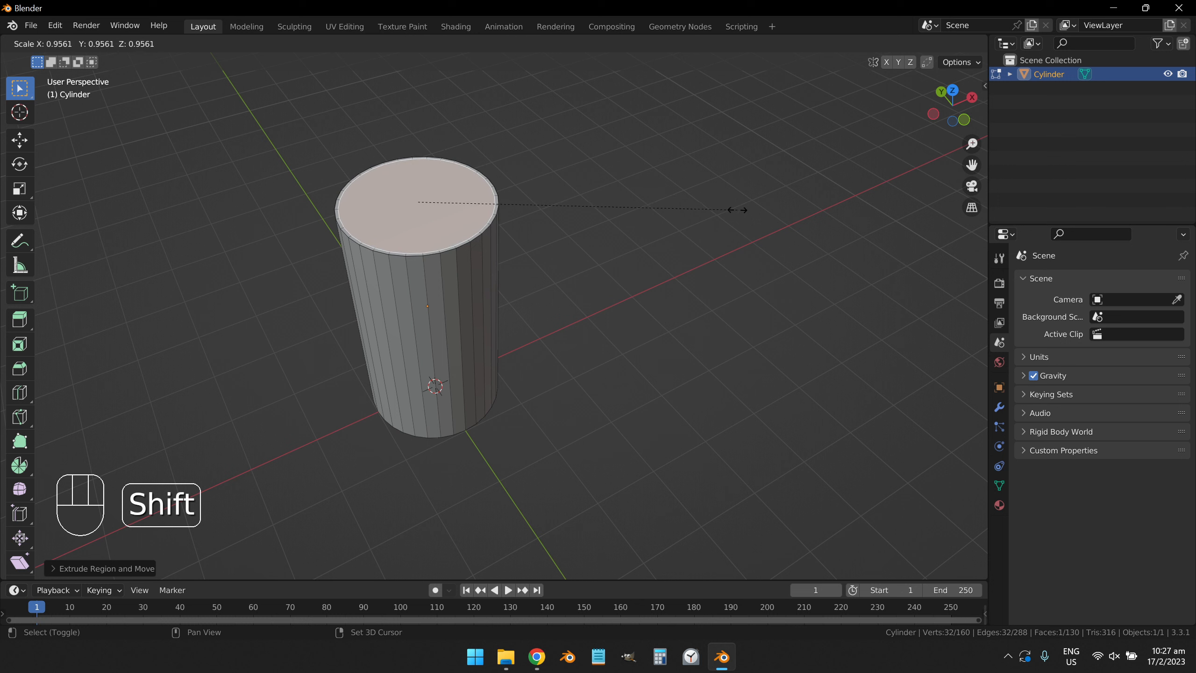
{"action": "left_click", "coordinate": [702, 210], "text": "shift"}
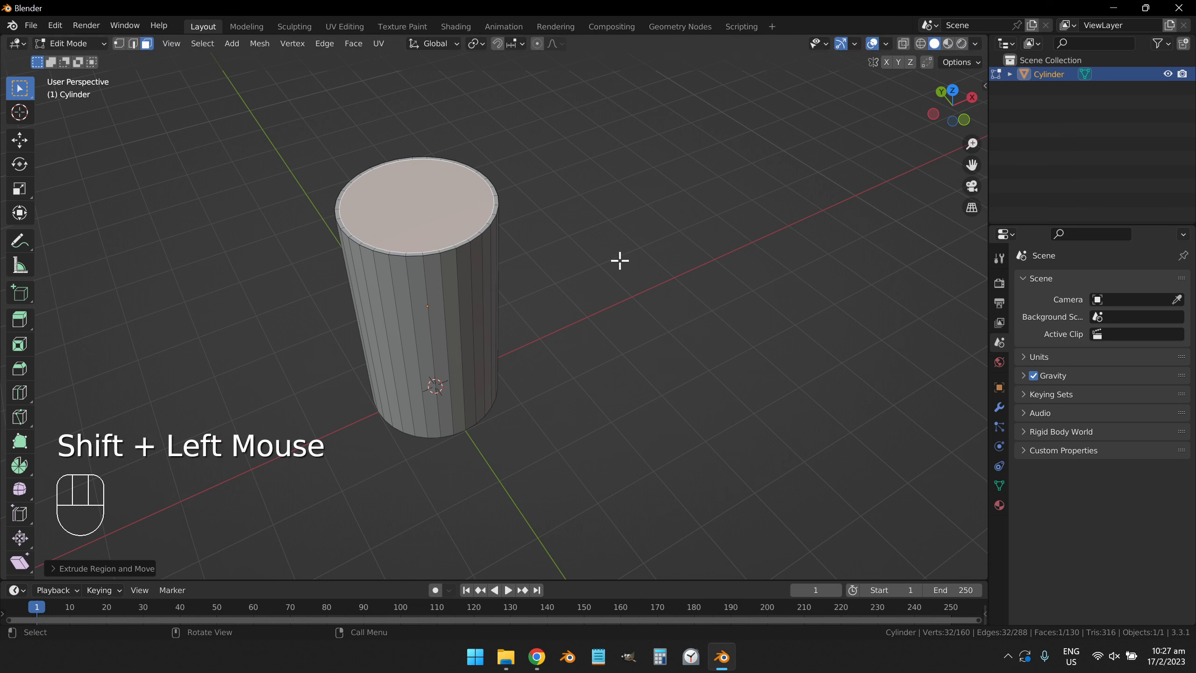
{"action": "key", "text": "ctrl+z"}
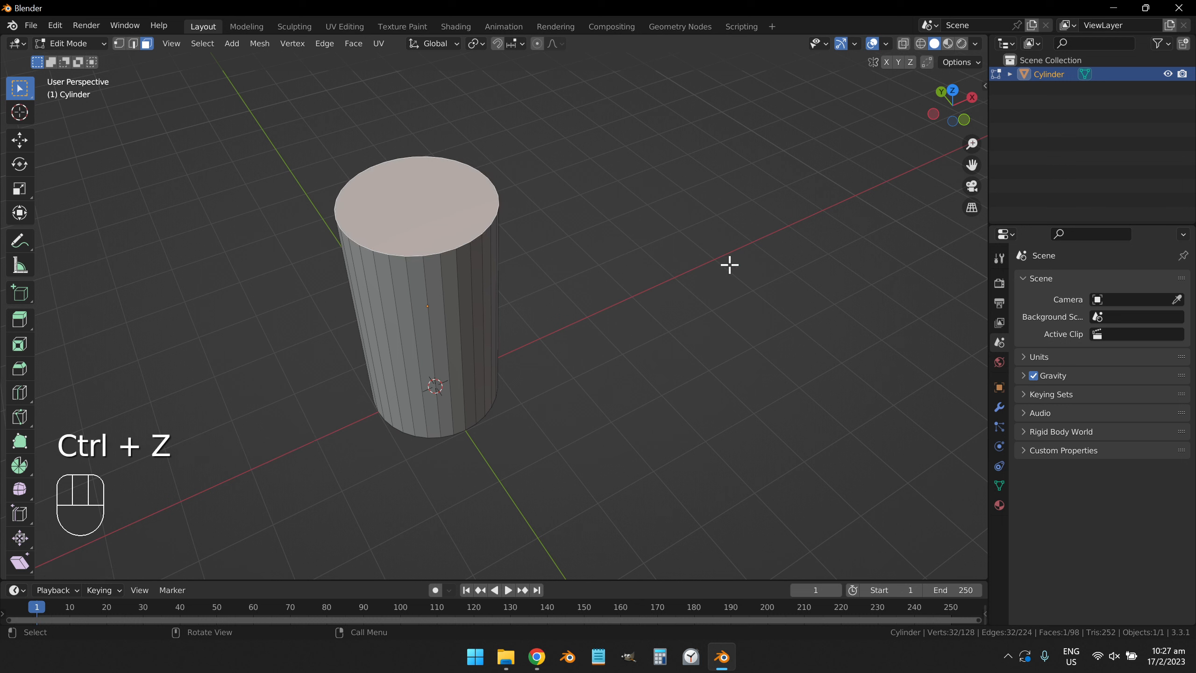
Step: Extrude the cylinder's top face in place and scale it to 0.9 to form the rim
{"action": "key", "text": "e"}
{"action": "key", "text": "s"}
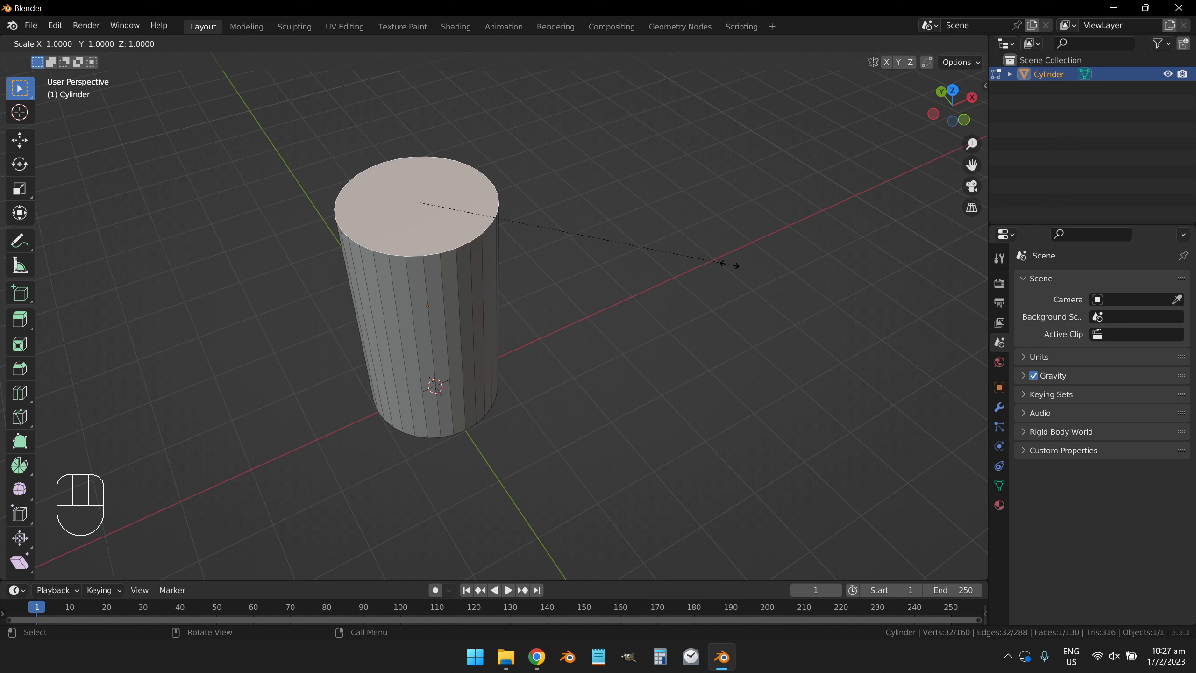
{"action": "type", "text": "0.9"}
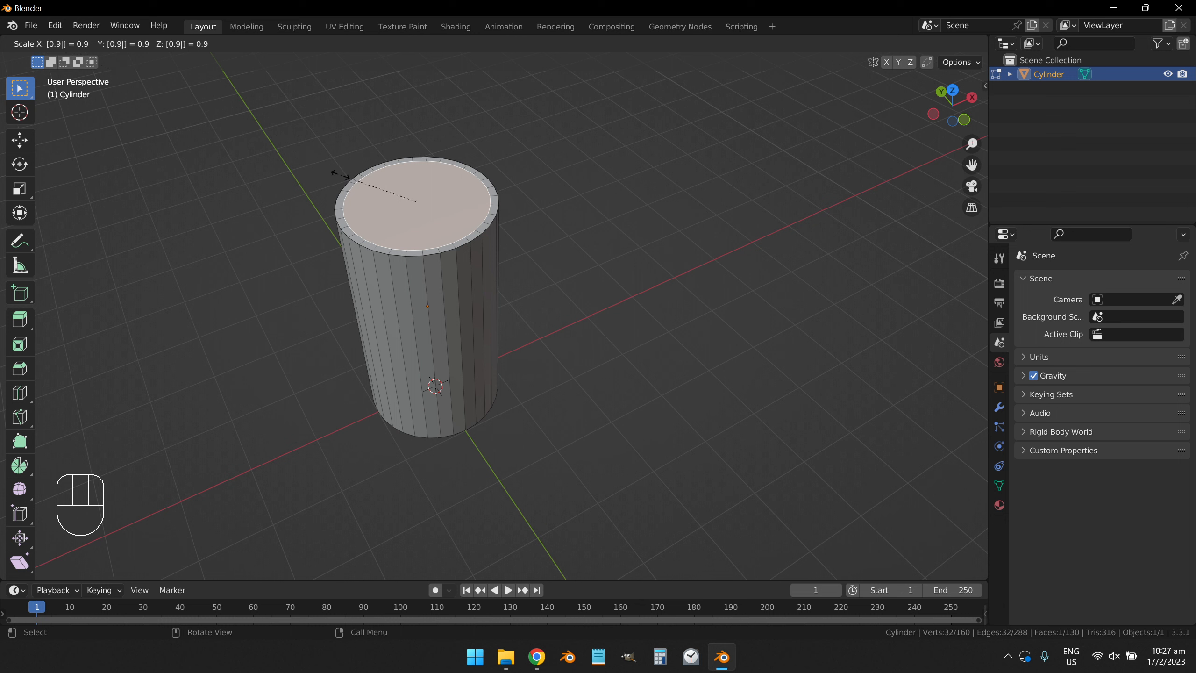
{"action": "left_click", "coordinate": [659, 244]}
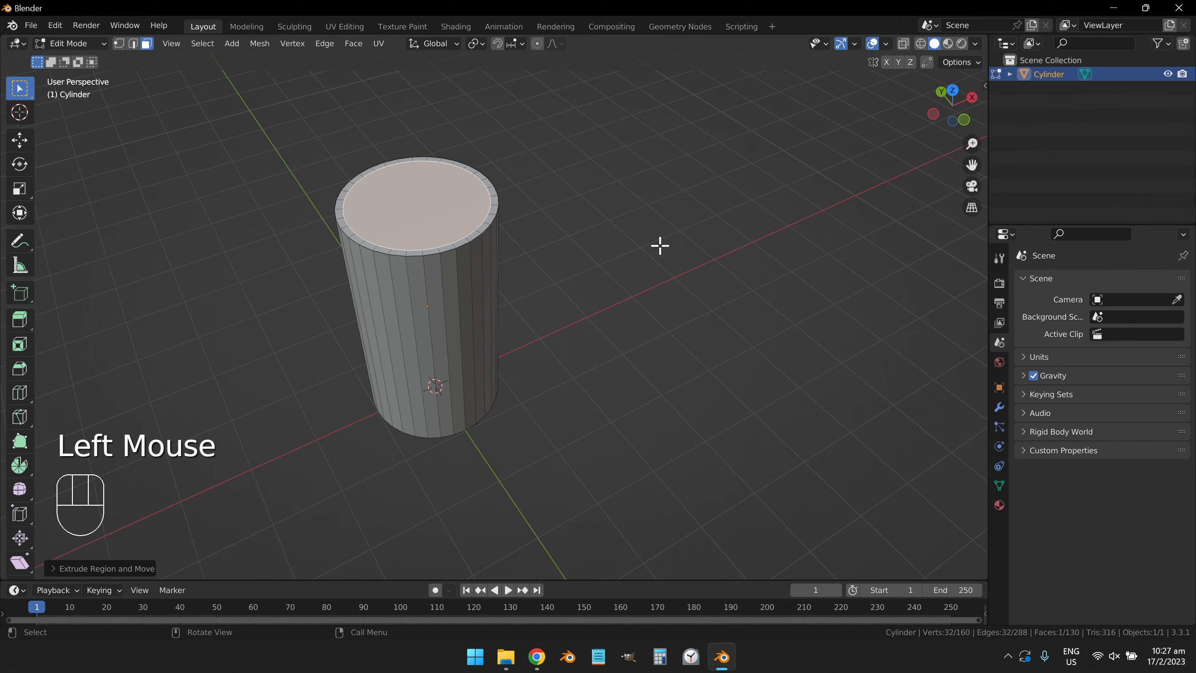
Step: Extrude the inner top face deep down into the cylinder to hollow it out
{"action": "scroll", "coordinate": [489, 209], "scroll_direction": "up", "scroll_amount": 3}
{"action": "middle_click_drag", "start_coordinate": [470, 194], "coordinate": [707, 183], "text": "shift"}
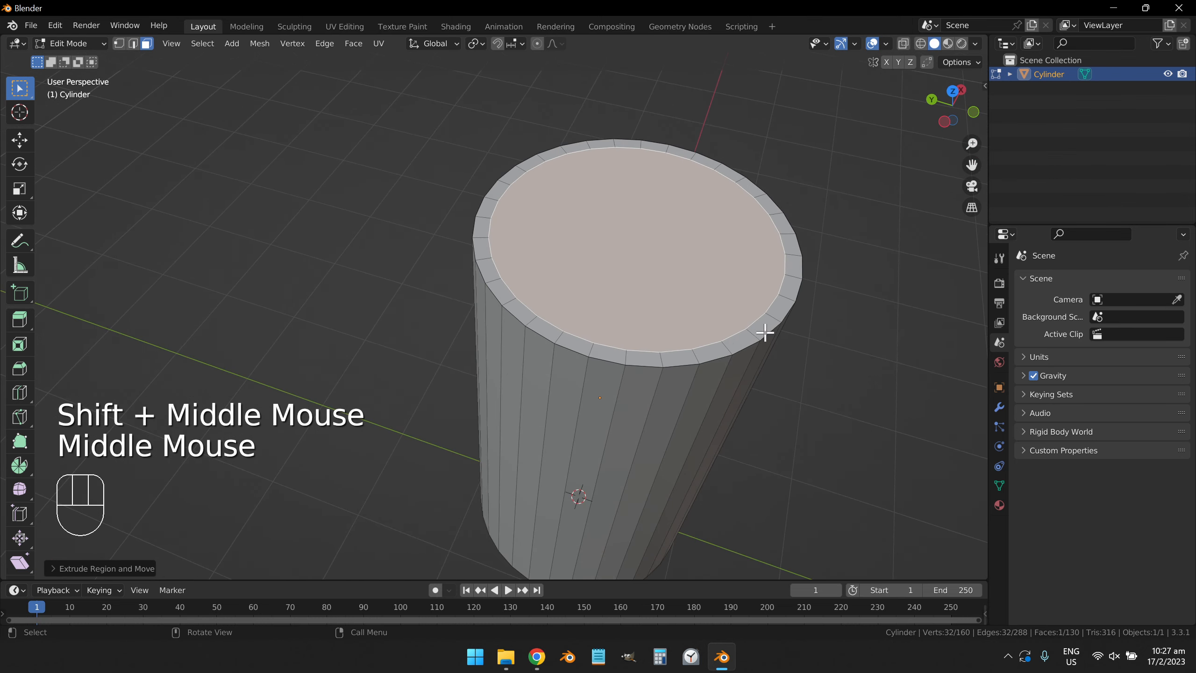
{"action": "middle_click_drag", "start_coordinate": [765, 332], "coordinate": [654, 311]}
{"action": "scroll", "coordinate": [715, 318], "scroll_direction": "down", "scroll_amount": 2}
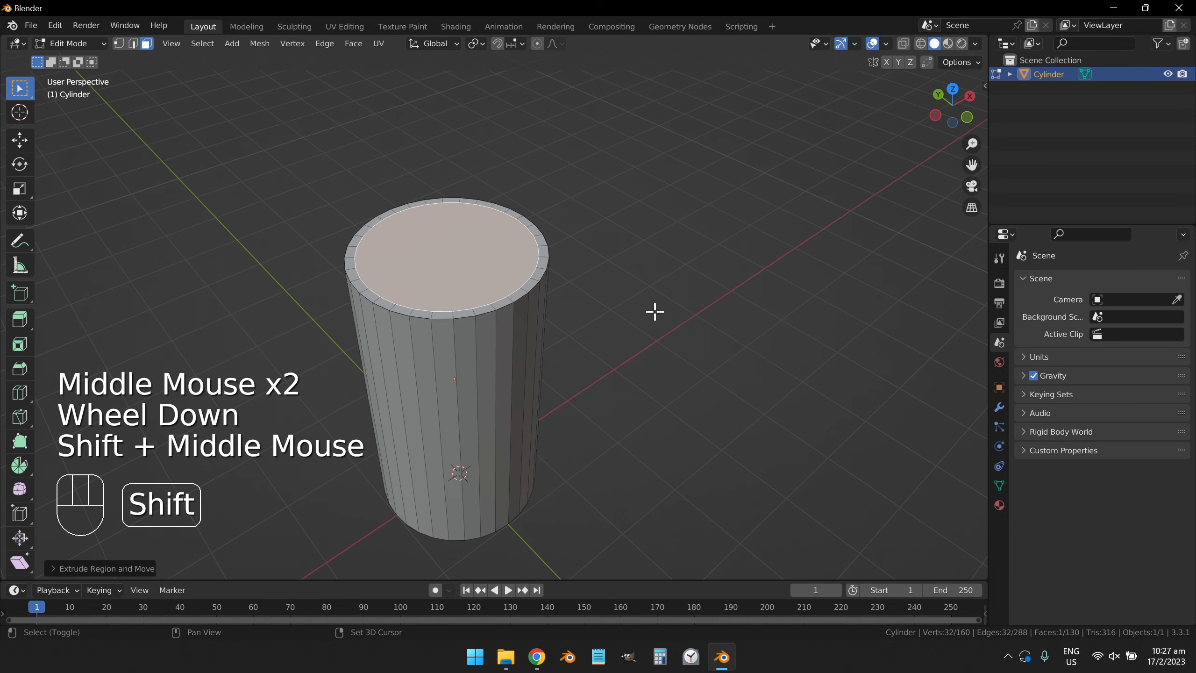
{"action": "key", "text": "e"}
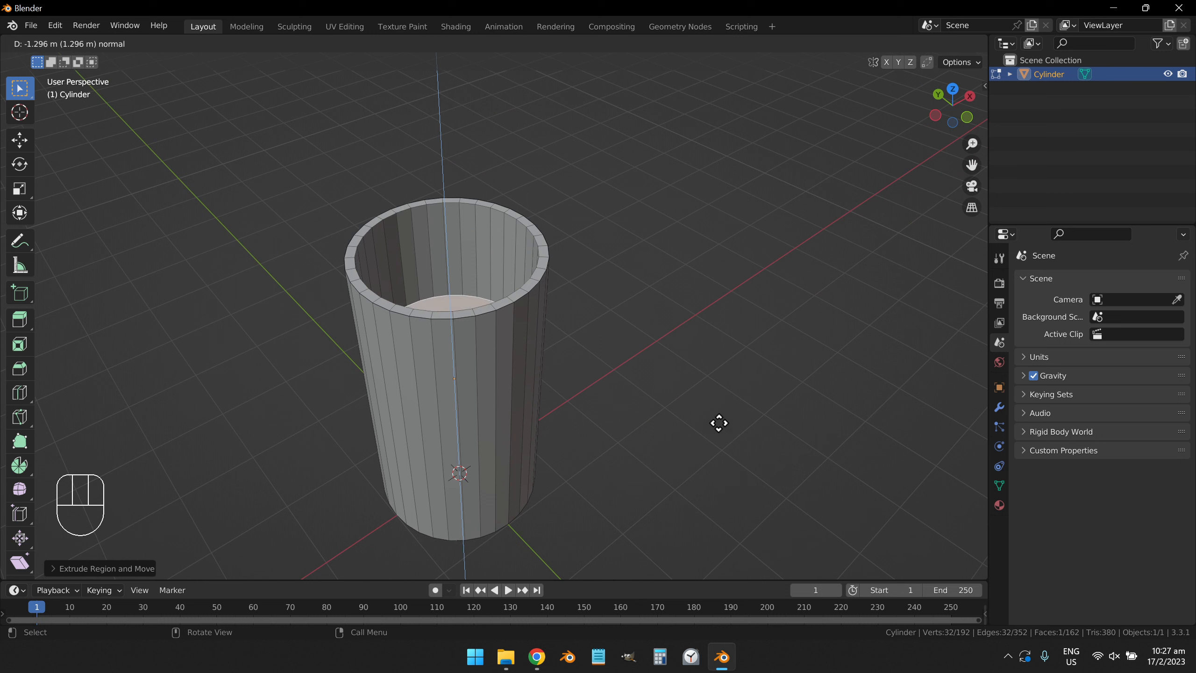
{"action": "left_click", "coordinate": [712, 508]}
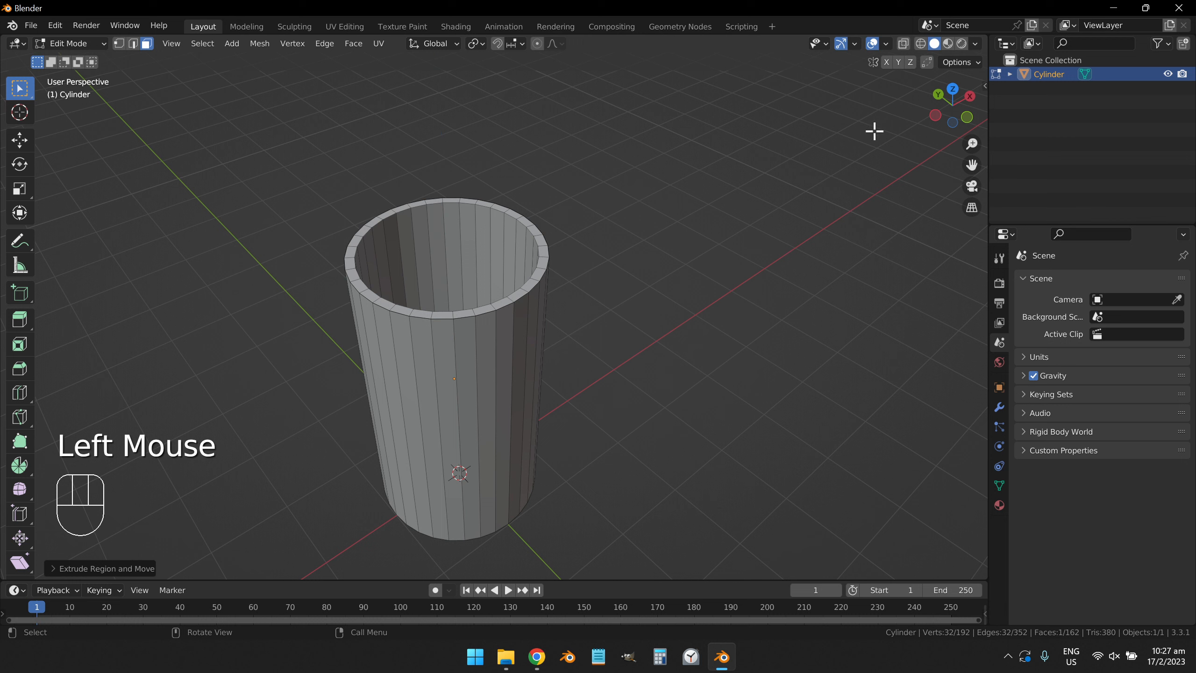
Step: Turn on X-ray display and move the inner floor face down about 0.44 m along Z
{"action": "left_click", "coordinate": [904, 45]}
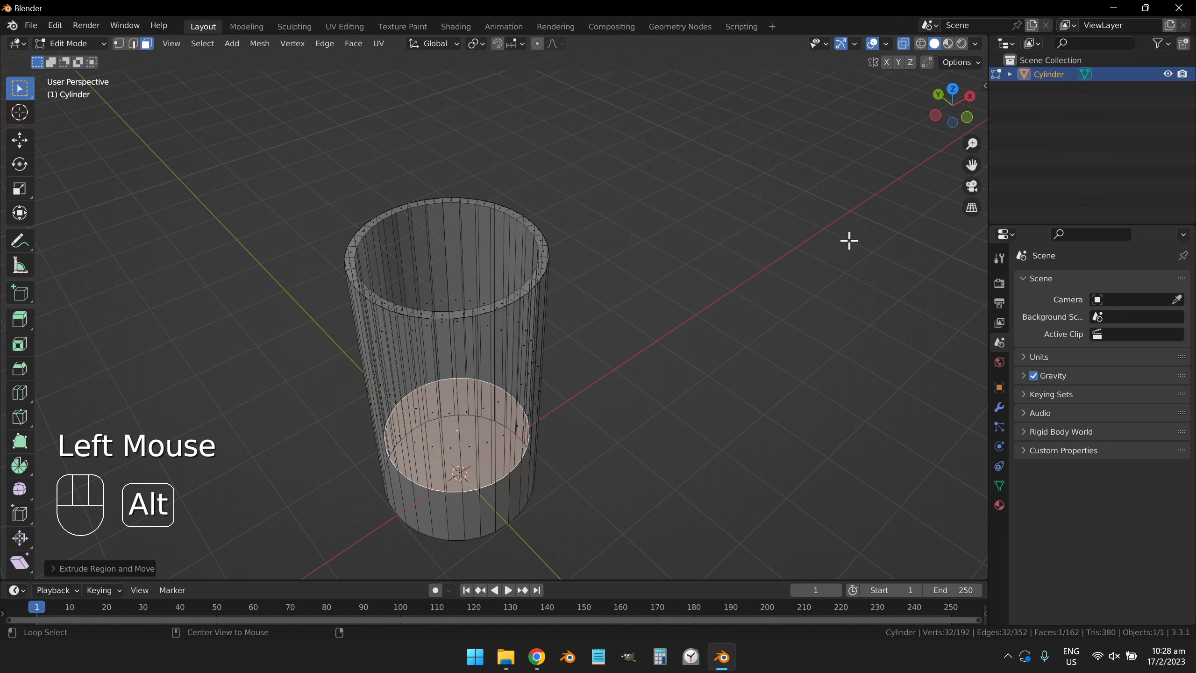
{"action": "key", "text": "alt+z"}
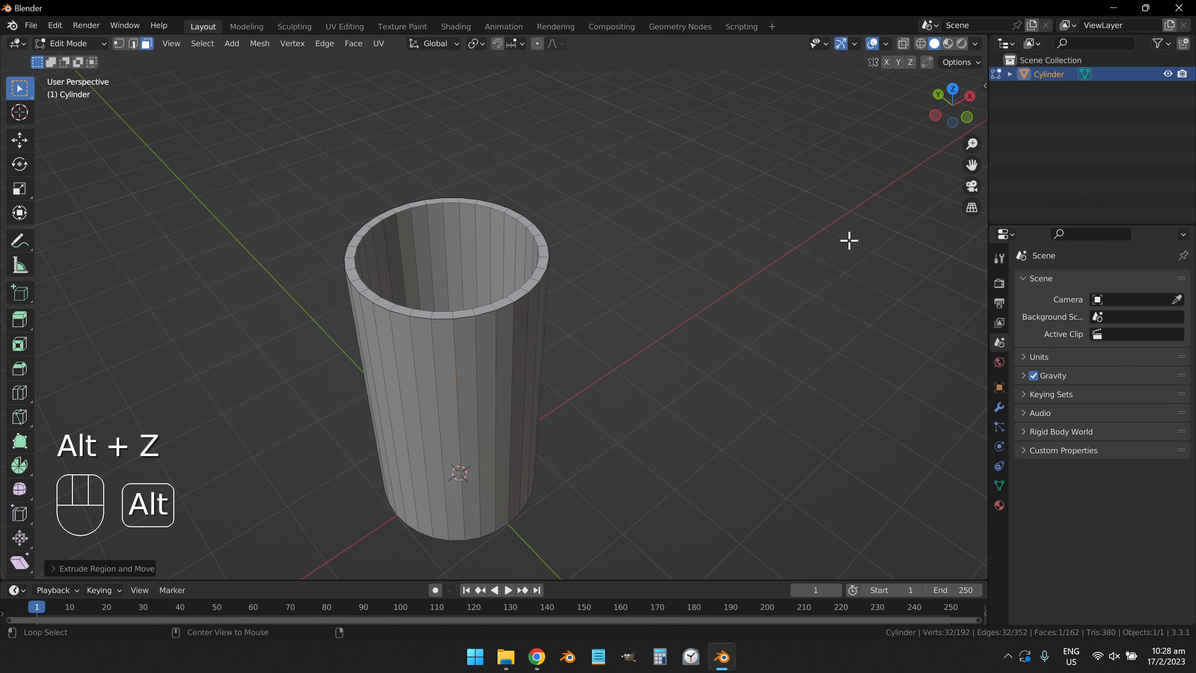
{"action": "key", "text": "alt+z"}
{"action": "middle_click_drag", "start_coordinate": [776, 325], "coordinate": [777, 262]}
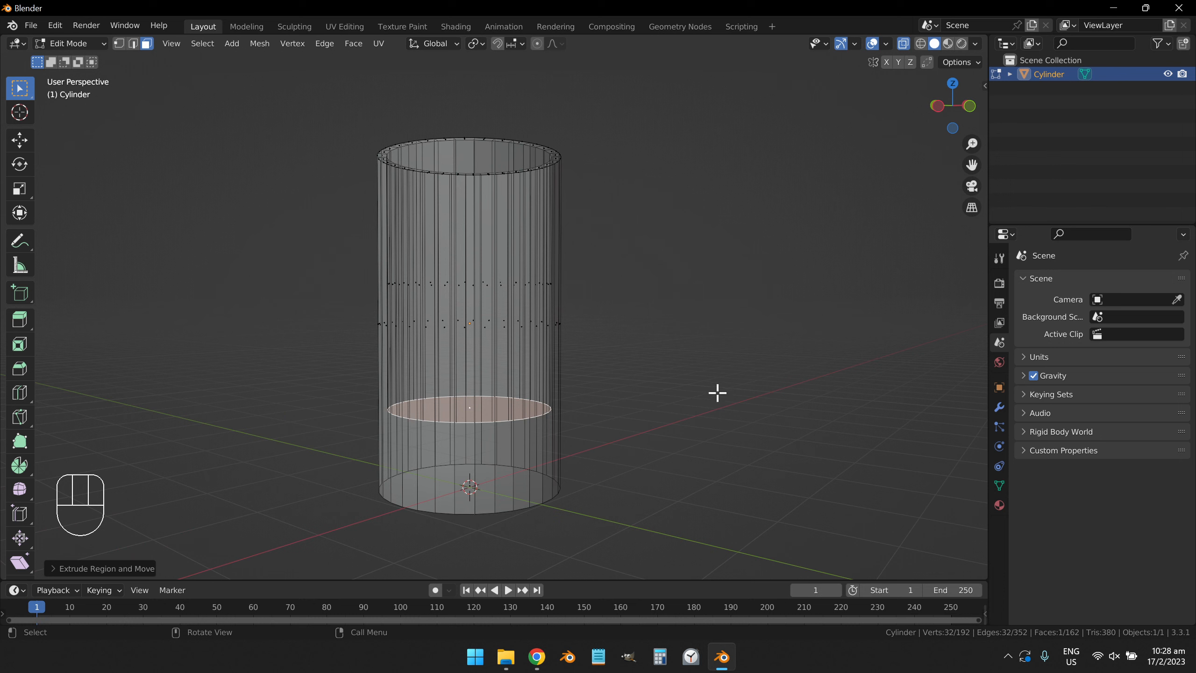
{"action": "key", "text": "g"}
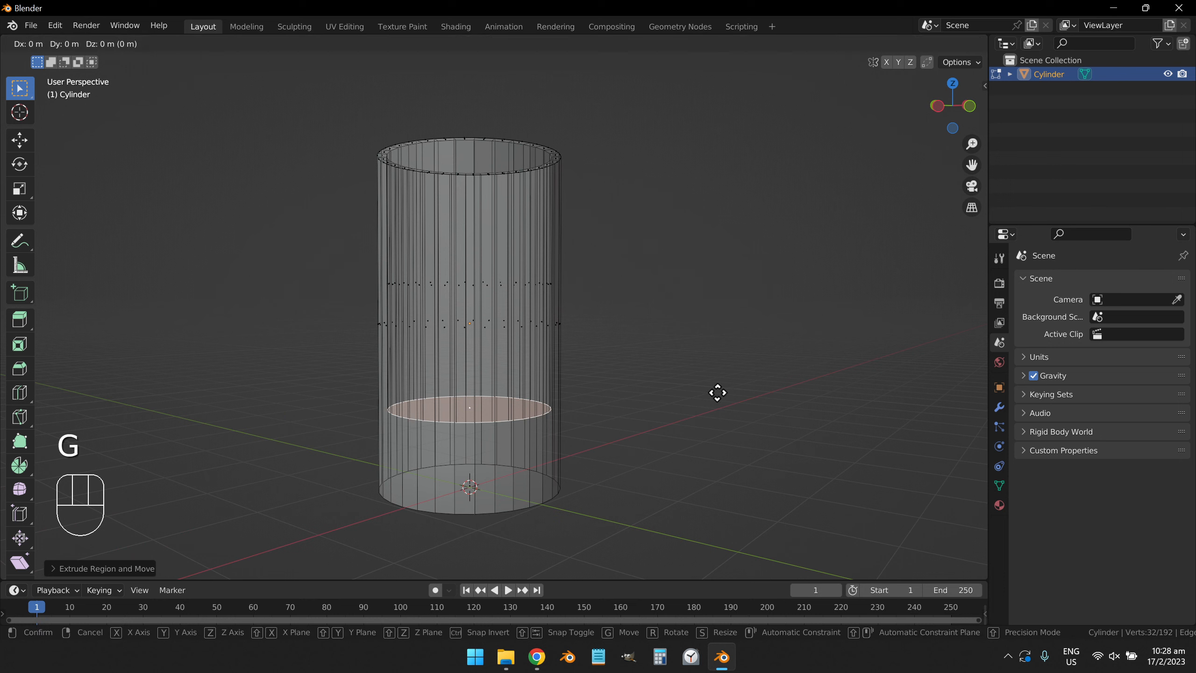
{"action": "key", "text": "z"}
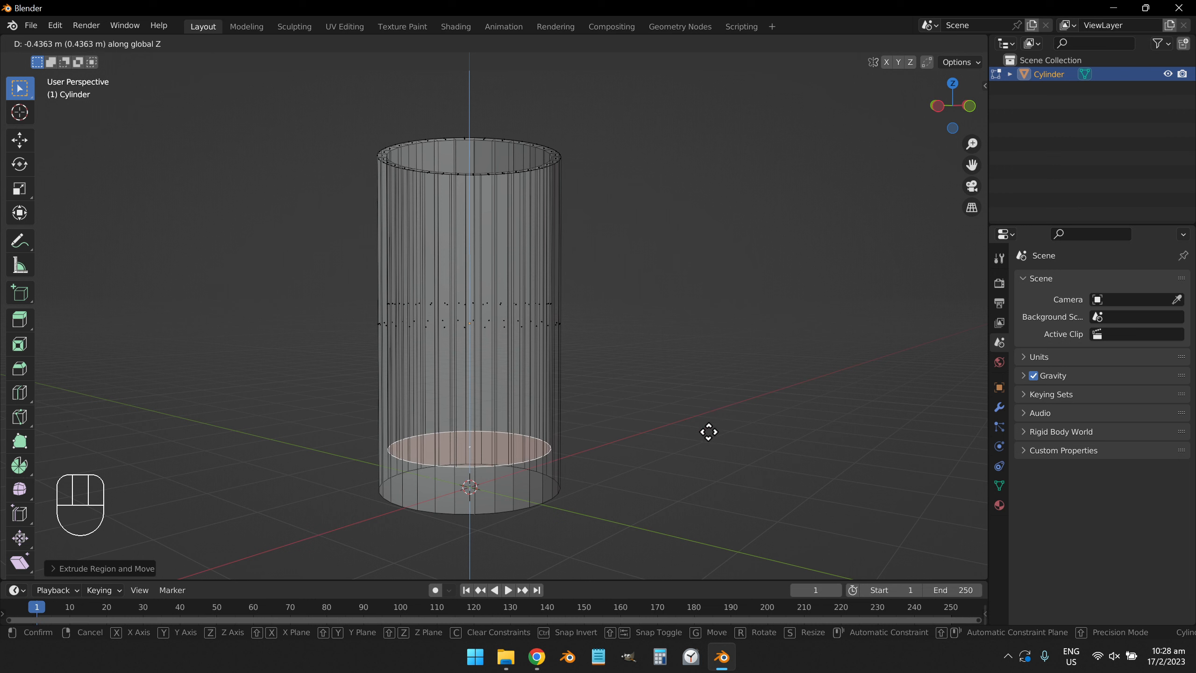
{"action": "left_click", "coordinate": [708, 432]}
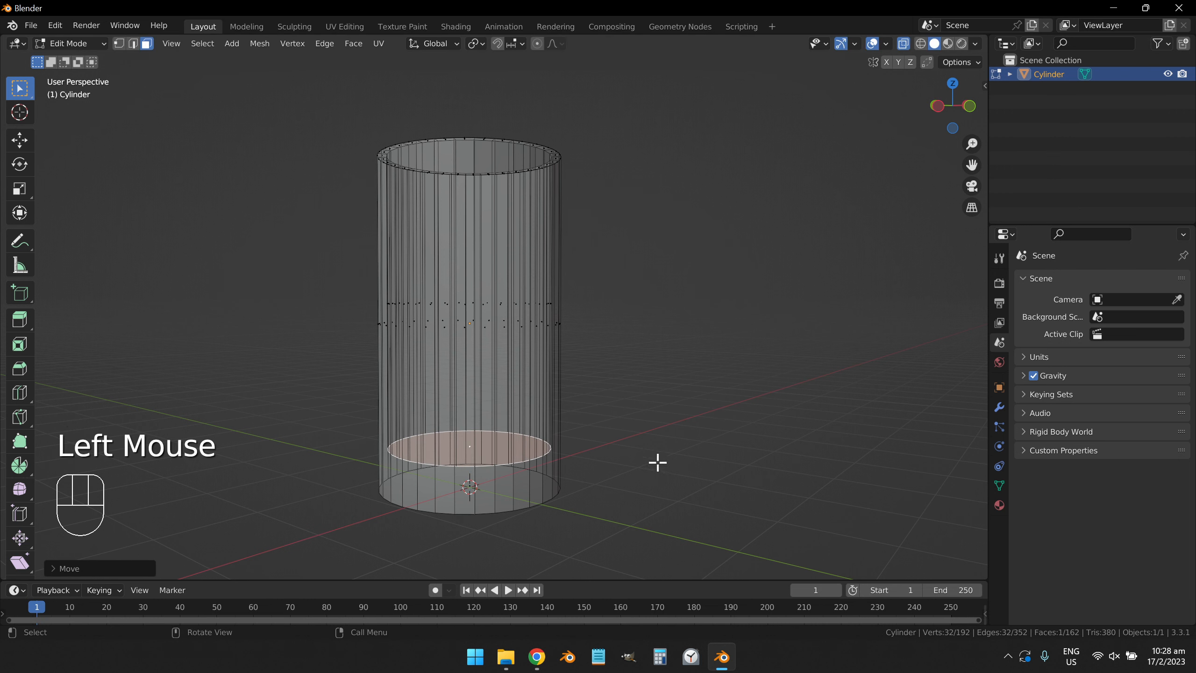
Step: Select the whole upper rim in the front X-ray view and move it up along Z to make the container taller
{"action": "key", "text": "KP_1"}
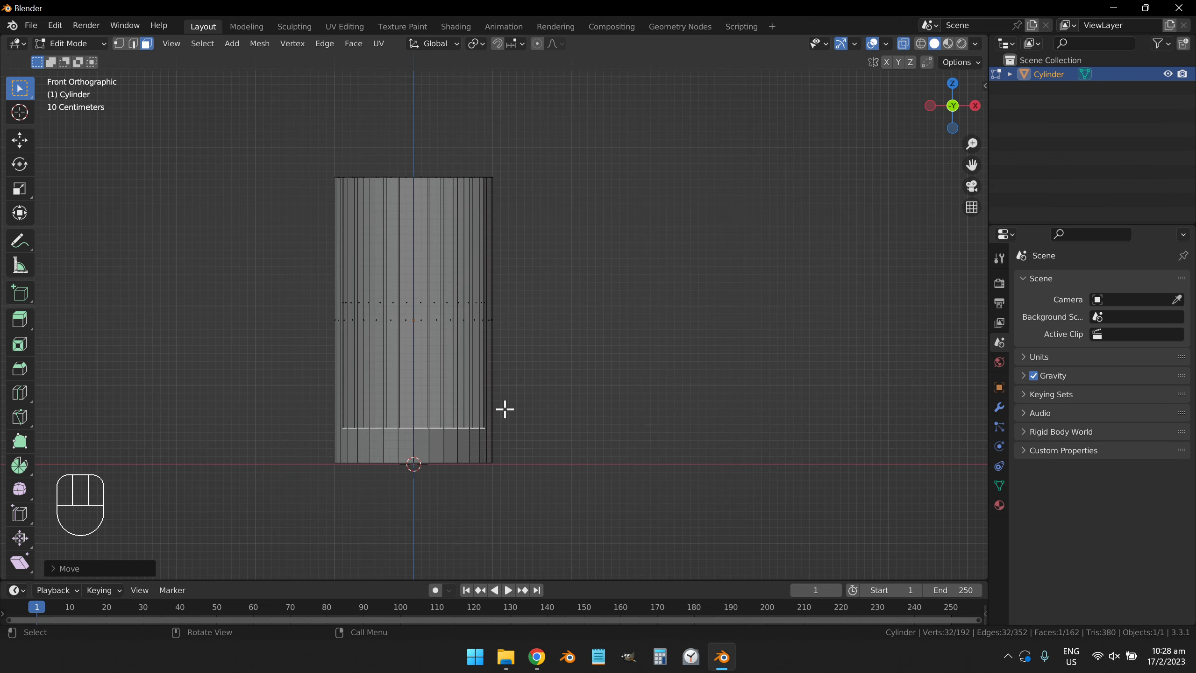
{"action": "middle_click_drag", "start_coordinate": [486, 416], "coordinate": [554, 426]}
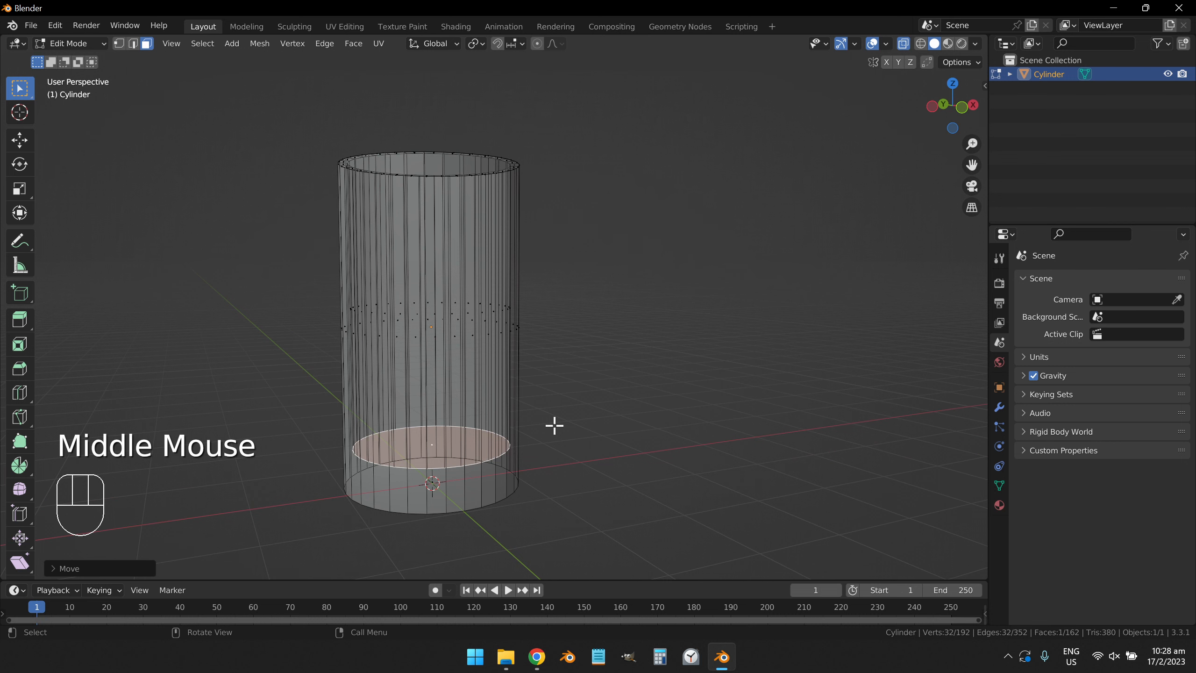
{"action": "key", "text": "KP_1"}
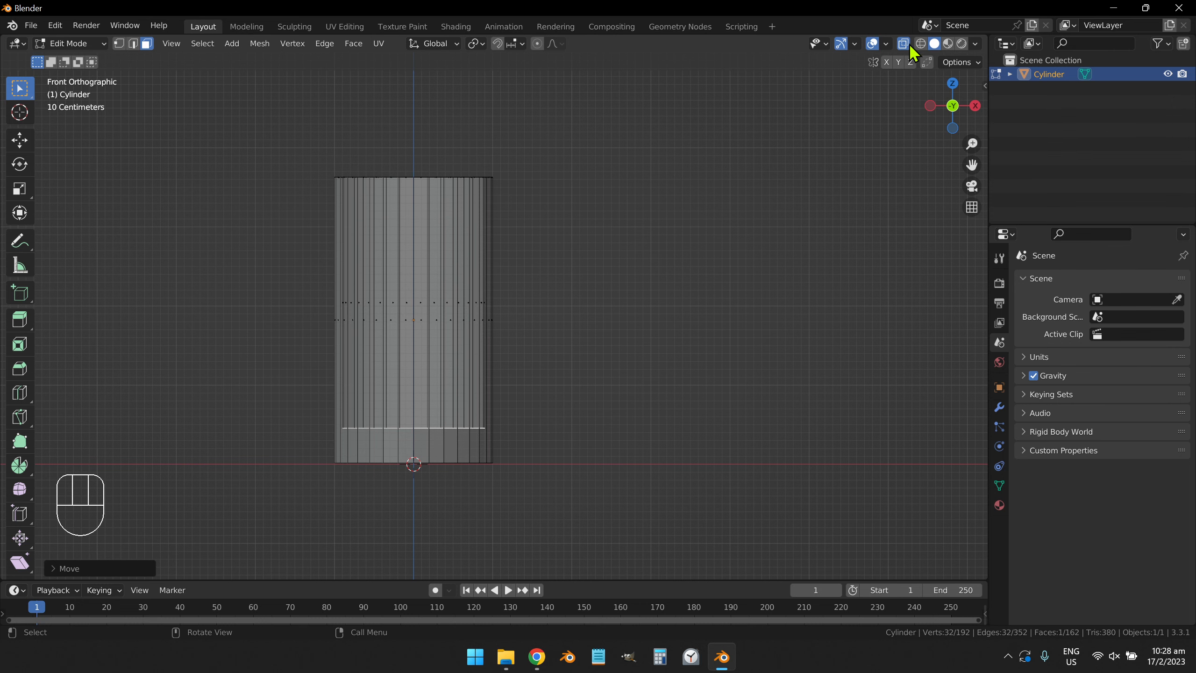
{"action": "left_click_drag", "start_coordinate": [254, 126], "coordinate": [592, 192]}
{"action": "mouse_move", "coordinate": [542, 208]}
{"action": "middle_mouse_down"}
{"action": "mouse_move", "coordinate": [561, 238]}
{"action": "mouse_move", "coordinate": [531, 214]}
{"action": "middle_mouse_up"}
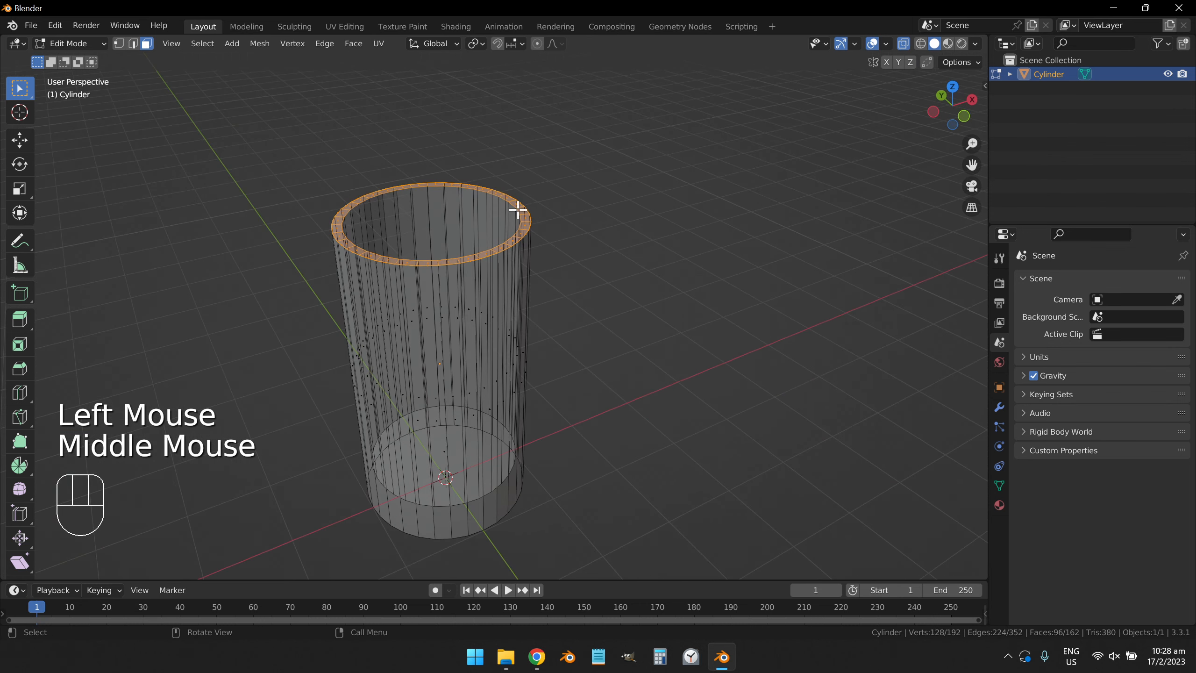
{"action": "scroll", "coordinate": [560, 286], "scroll_direction": "down", "scroll_amount": 3}
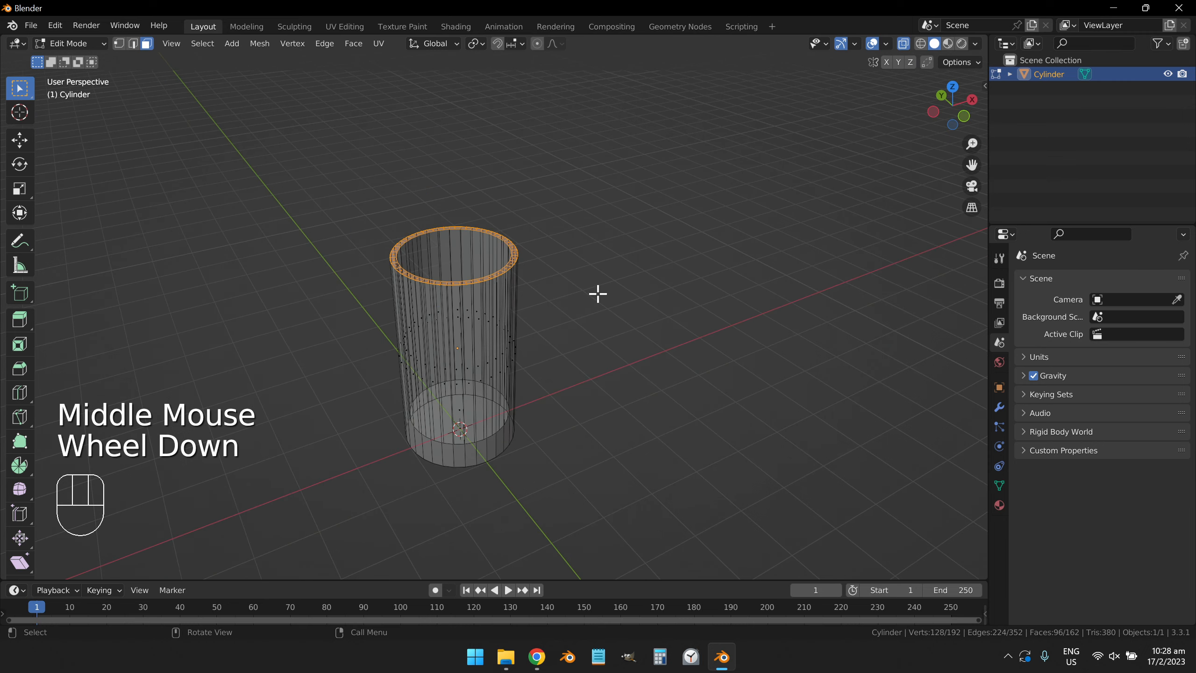
{"action": "key", "text": "g"}
{"action": "key", "text": "z"}
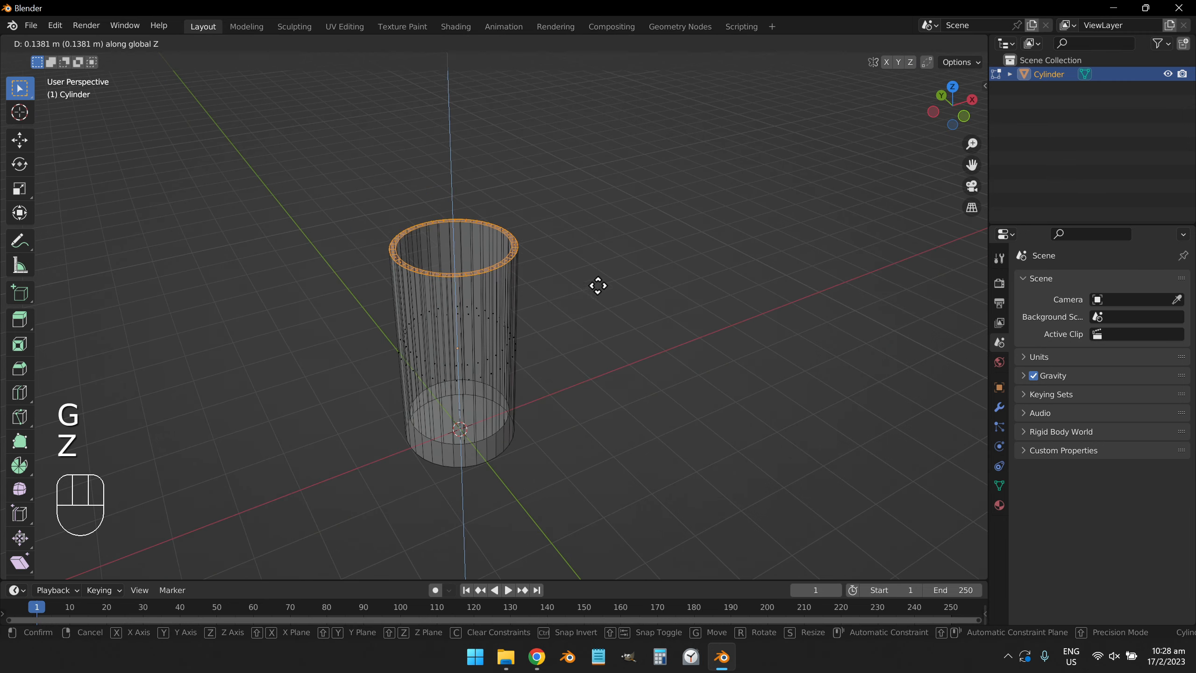
{"action": "left_click", "coordinate": [598, 274]}
{"action": "middle_click_drag", "start_coordinate": [576, 392], "coordinate": [611, 347]}
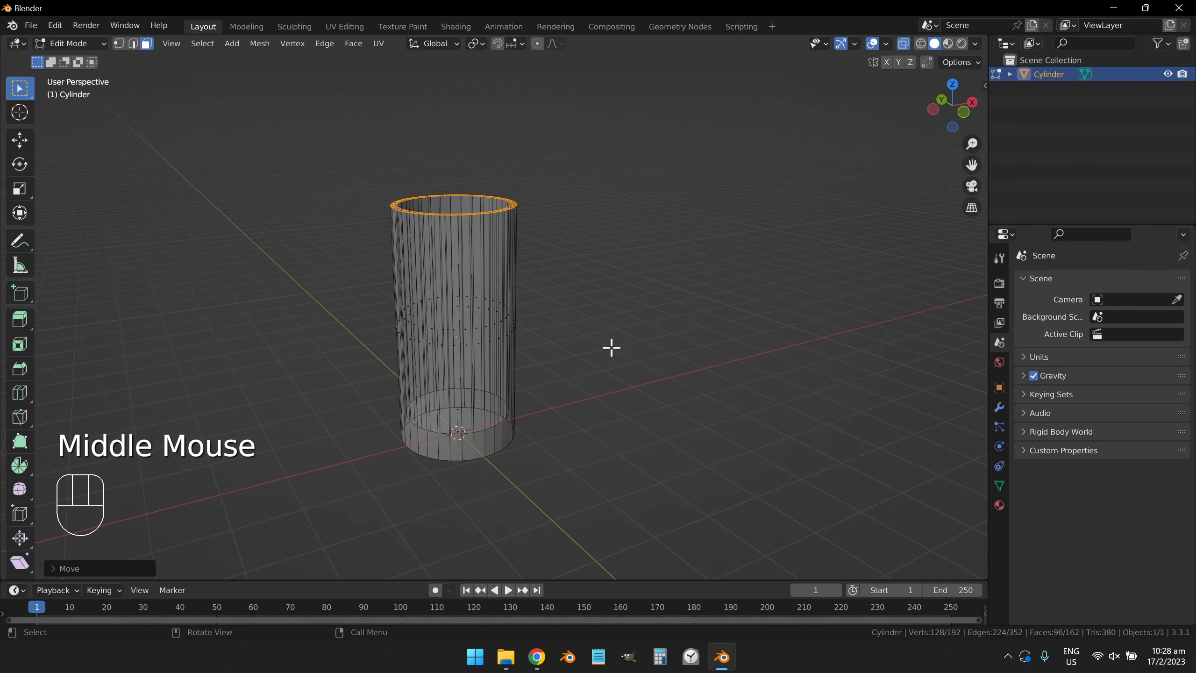
Step: Return to Object Mode and turn off the X-ray display
{"action": "key", "text": "Tab"}
{"action": "middle_click_drag", "start_coordinate": [496, 327], "coordinate": [361, 210]}
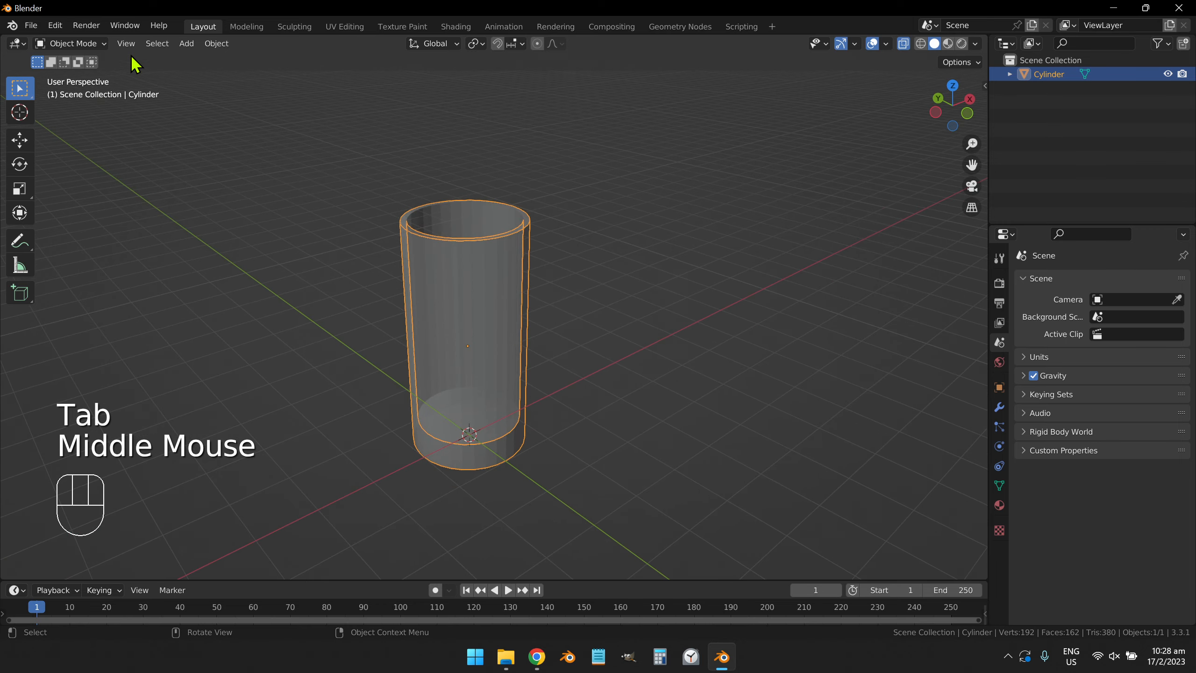
{"action": "left_click", "coordinate": [906, 45]}
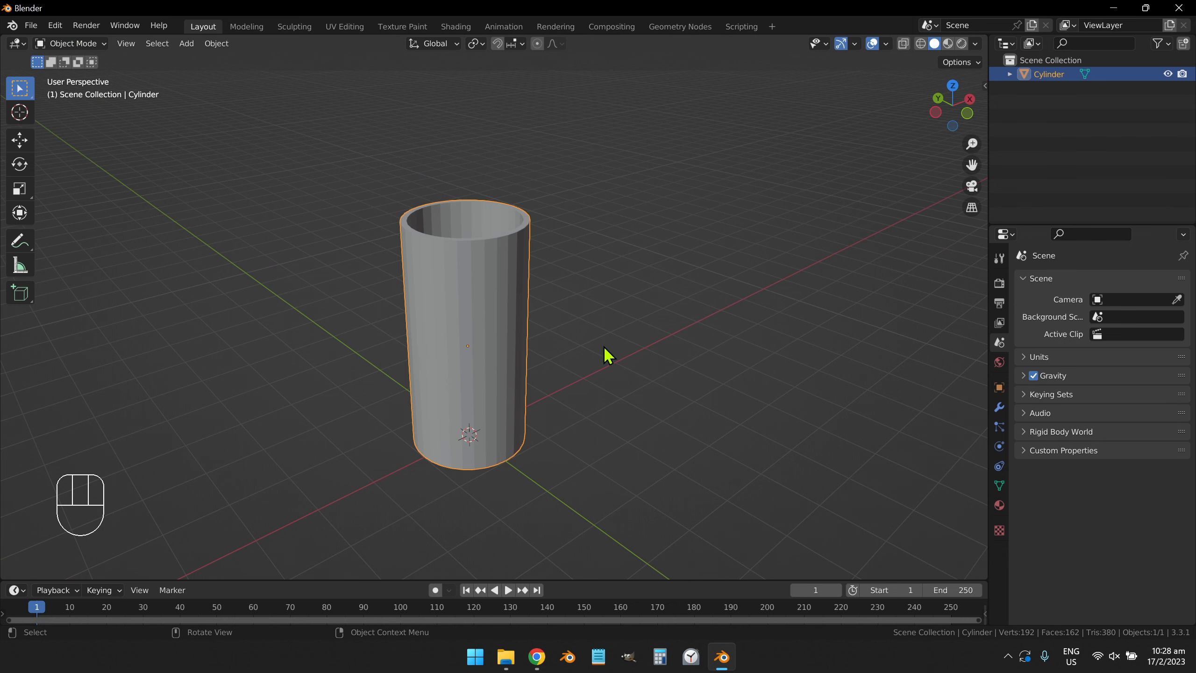
{"action": "middle_click_drag", "start_coordinate": [605, 356], "coordinate": [598, 348]}
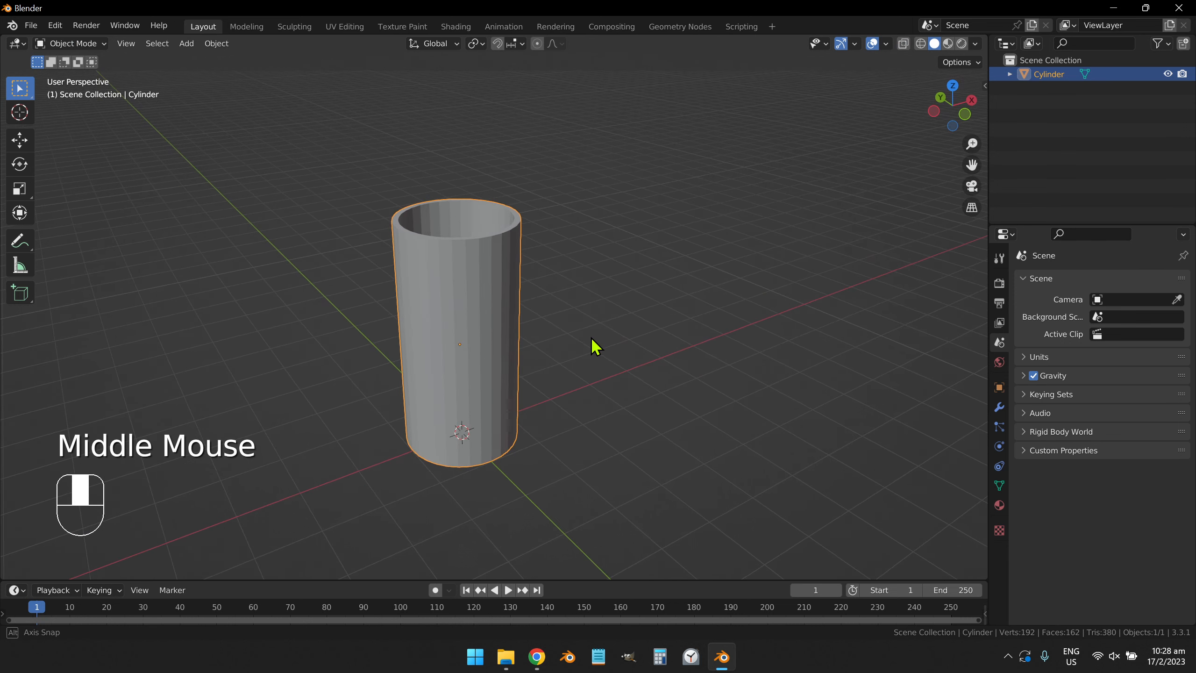
Step: Try Shade Auto Smooth on the cylinder and return it to Shade Flat
{"action": "right_click", "coordinate": [491, 318]}
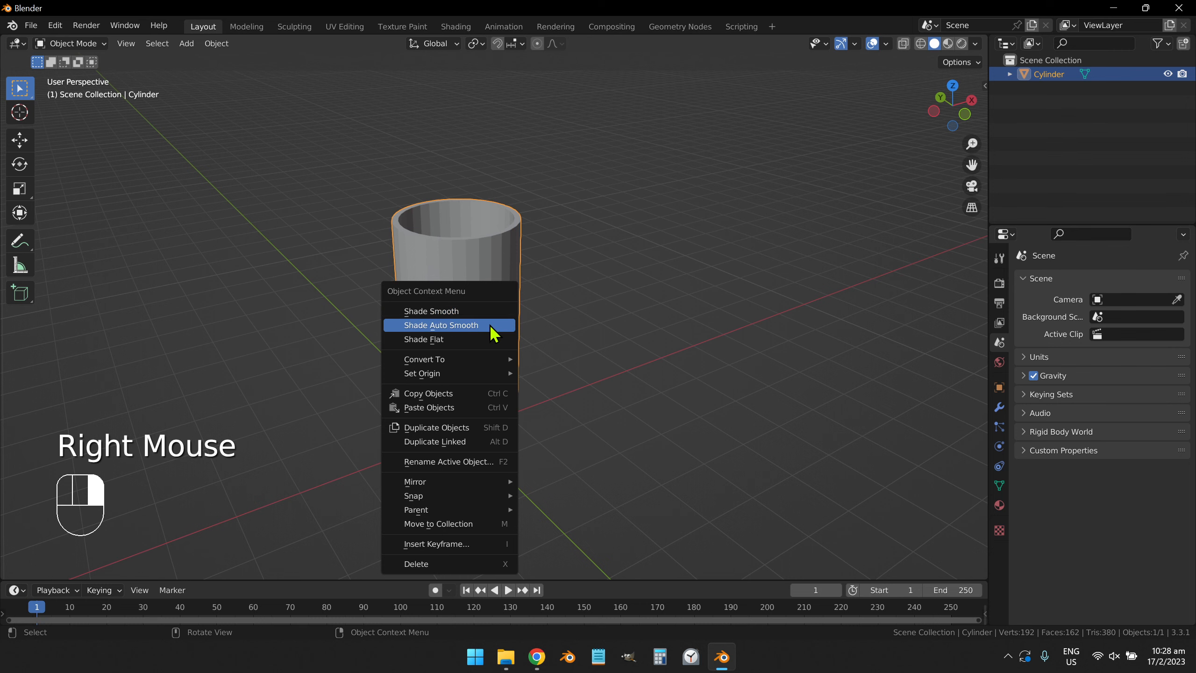
{"action": "left_click", "coordinate": [492, 330]}
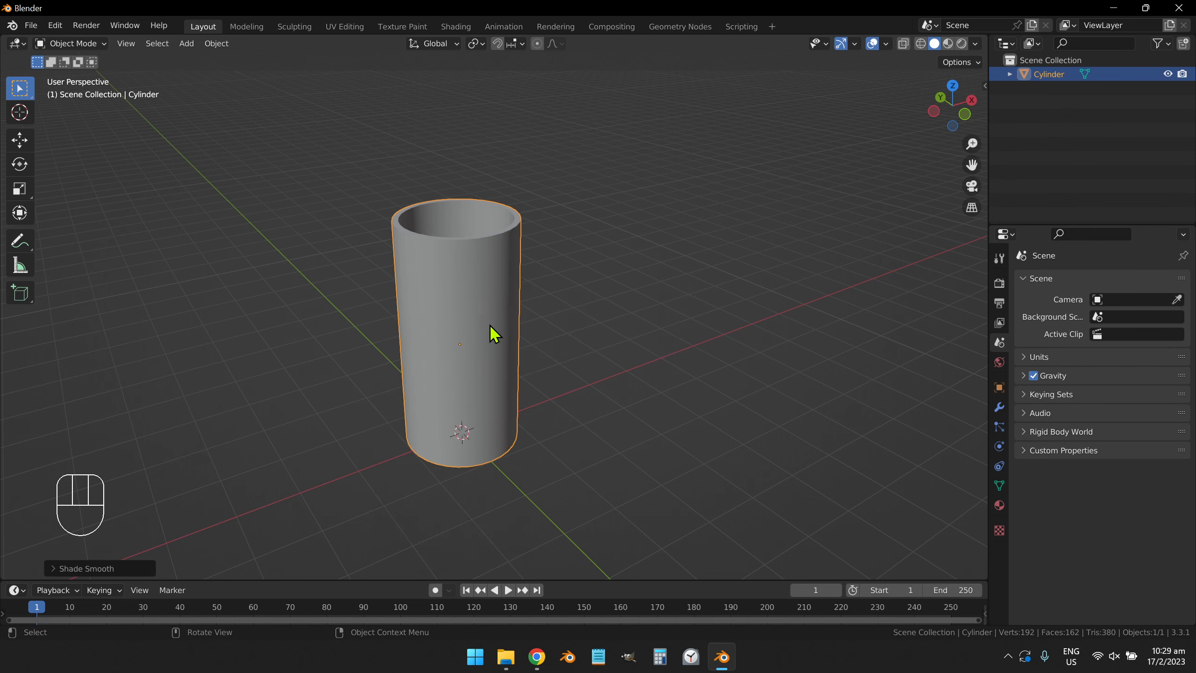
{"action": "mouse_move", "coordinate": [507, 318]}
{"action": "middle_mouse_down"}
{"action": "mouse_move", "coordinate": [384, 344]}
{"action": "mouse_move", "coordinate": [504, 328]}
{"action": "middle_mouse_up"}
{"action": "right_click", "coordinate": [482, 309]}
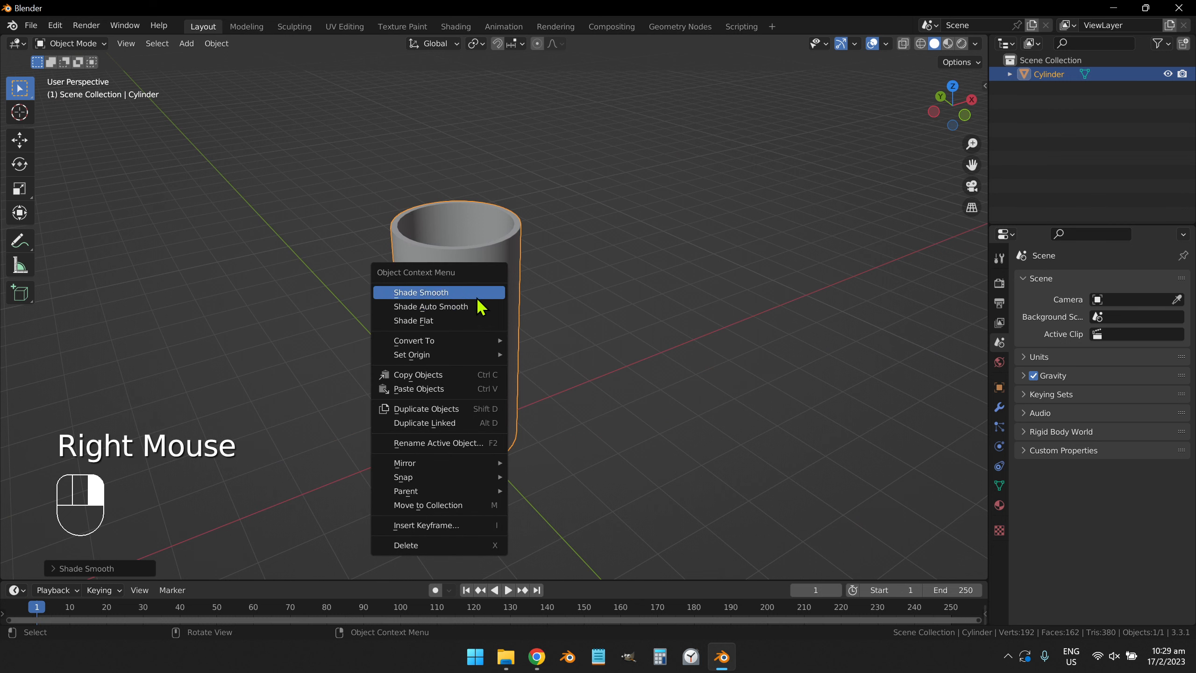
{"action": "left_click", "coordinate": [445, 323]}
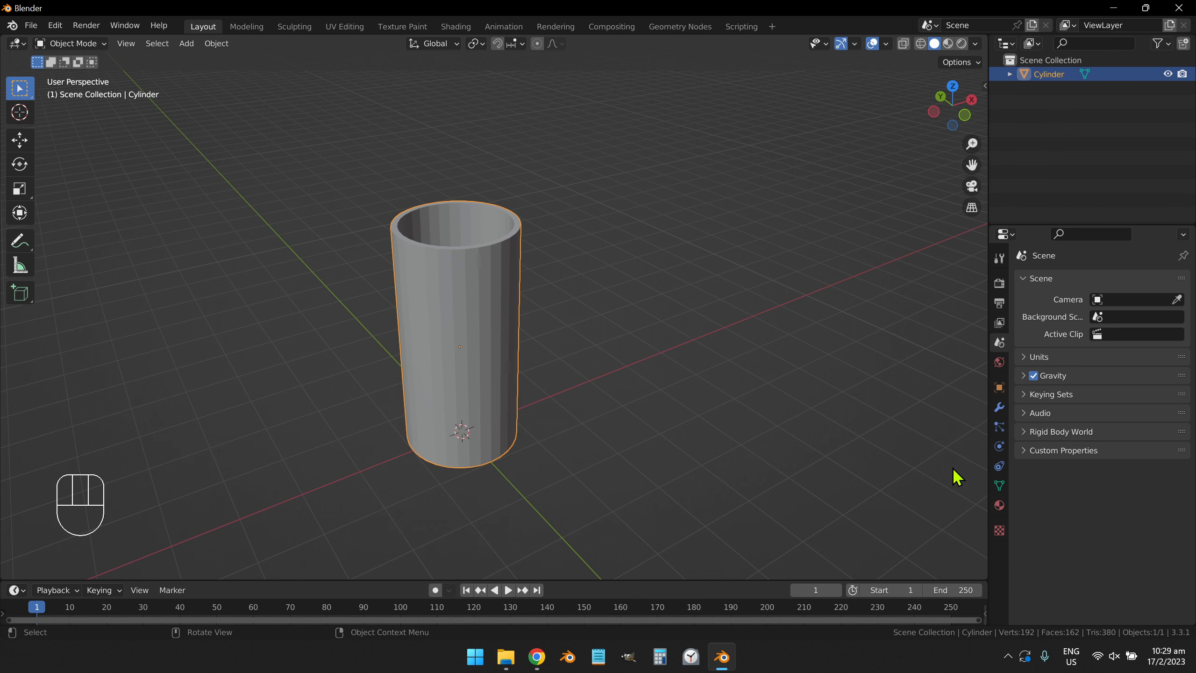
Step: Create a new material on the cylinder and name it Glass-MAT
{"action": "left_click", "coordinate": [1000, 505]}
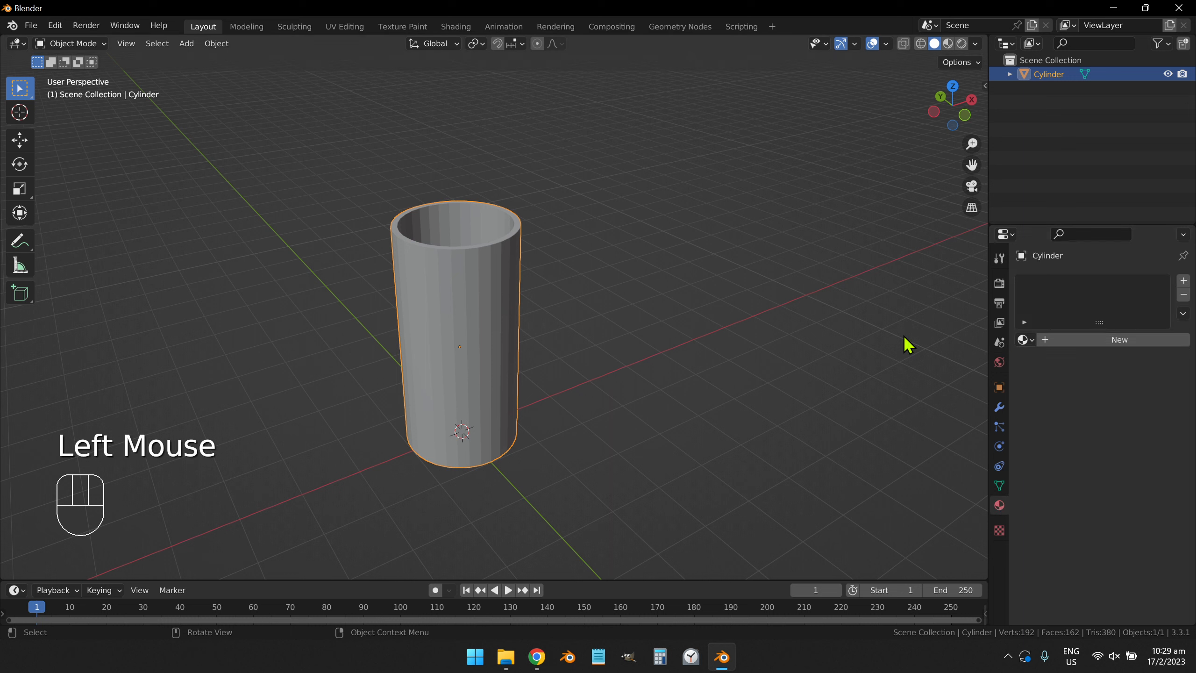
{"action": "left_click", "coordinate": [493, 274]}
{"action": "left_click", "coordinate": [1120, 340]}
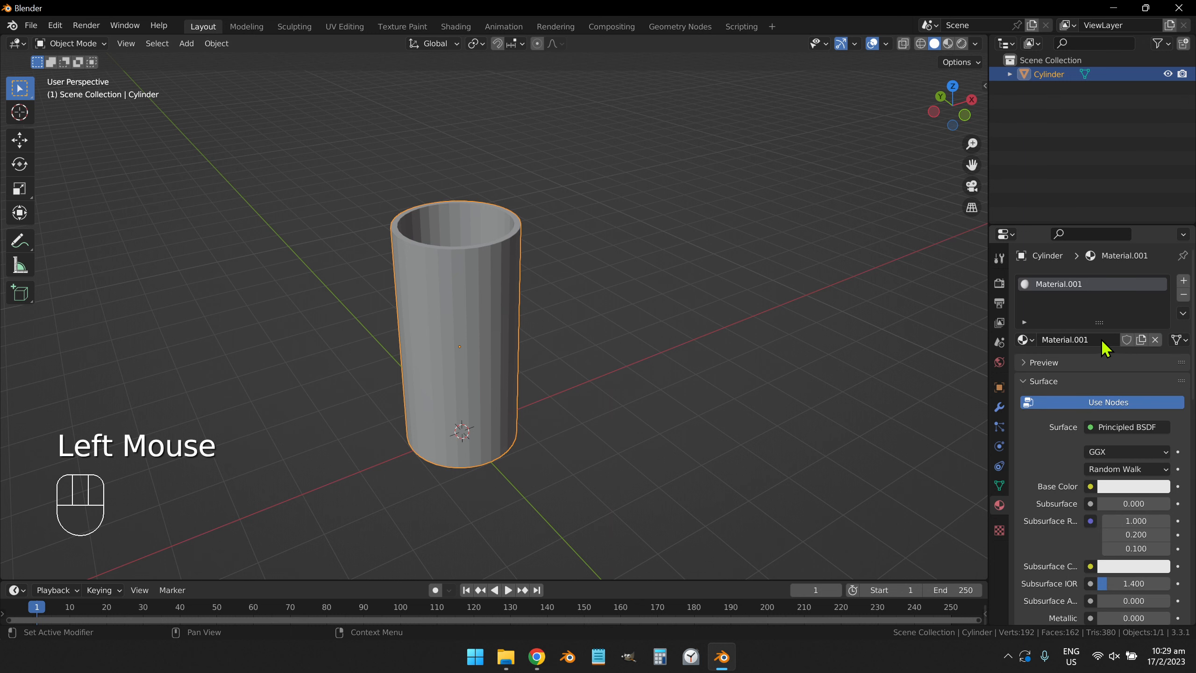
{"action": "double_click", "coordinate": [1100, 339]}
{"action": "type", "text": "Glass"}
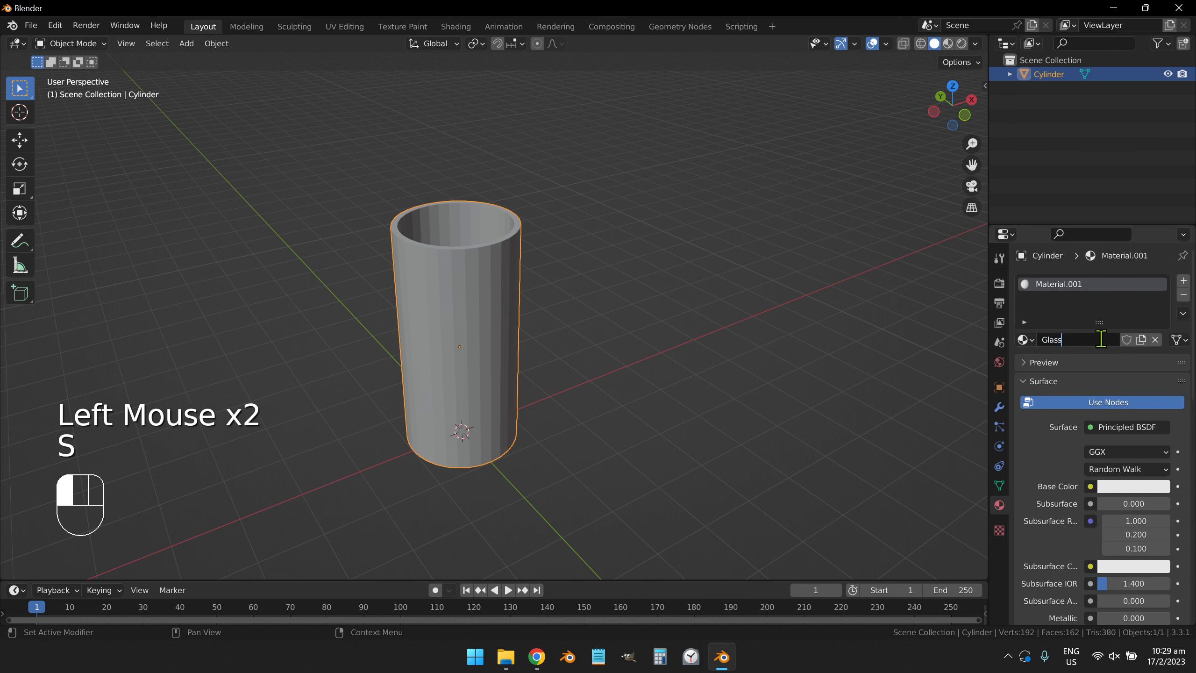
{"action": "type", "text": "-M"}
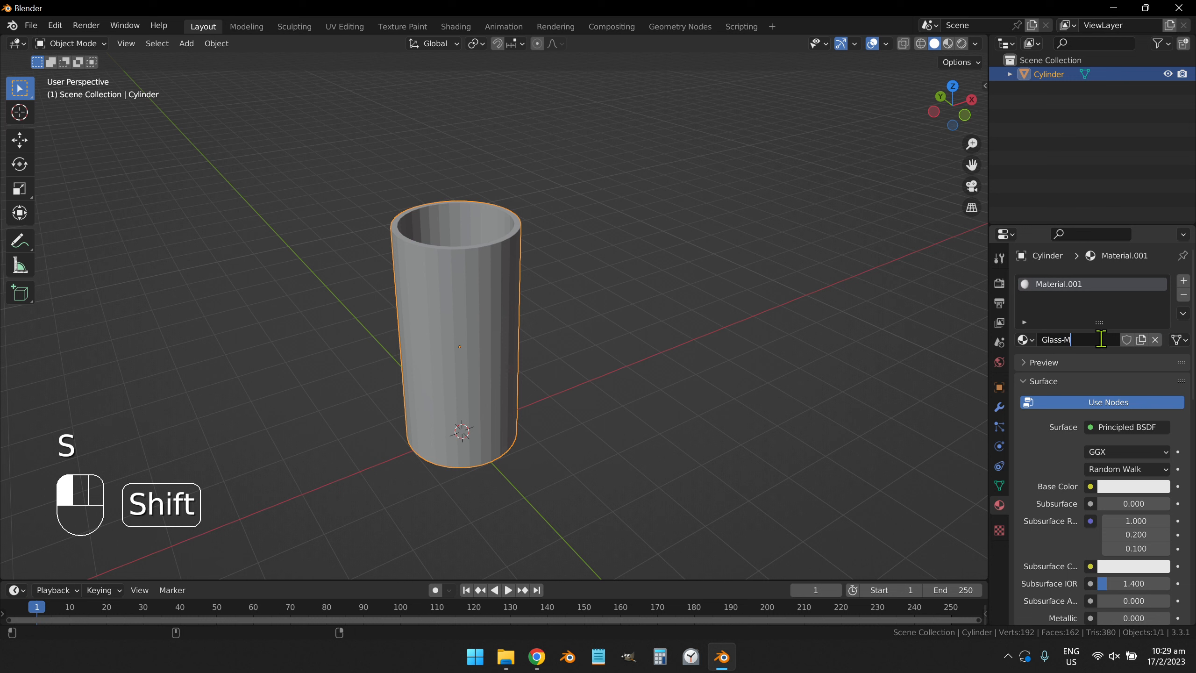
{"action": "type", "text": "AT"}
{"action": "key", "text": "Return"}
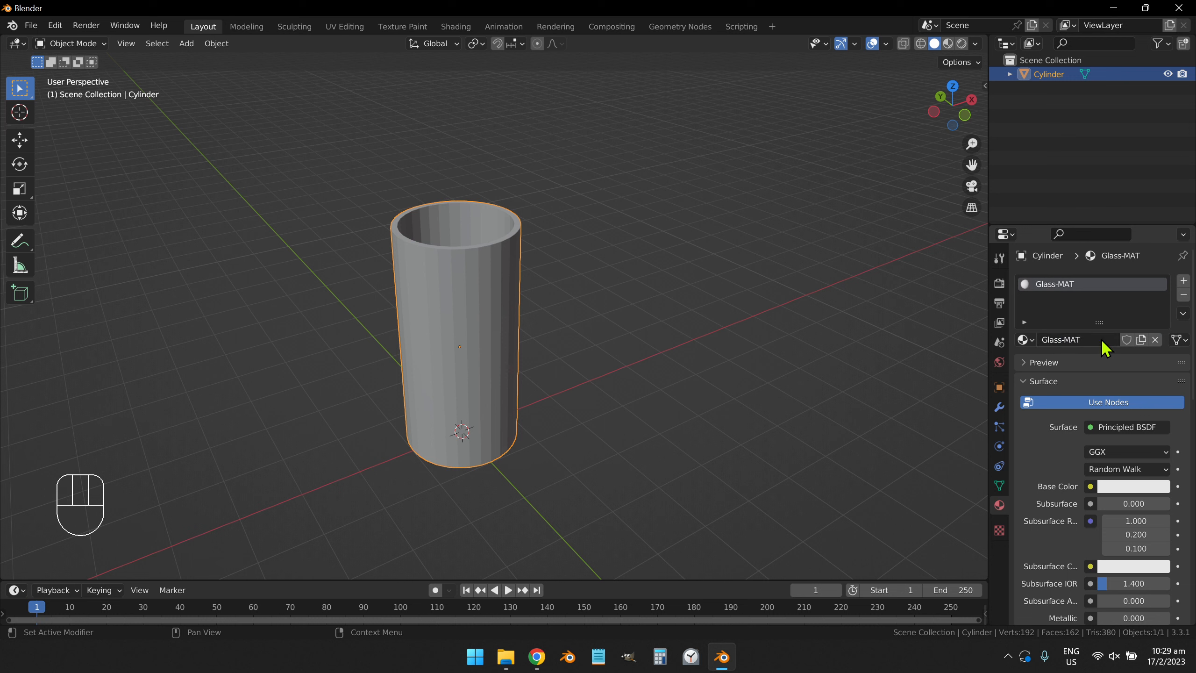
Step: Set the Base Color of Glass-MAT to a pale lavender
{"action": "scroll", "coordinate": [1123, 452], "scroll_direction": "down", "scroll_amount": 4}
{"action": "left_click", "coordinate": [1135, 414]}
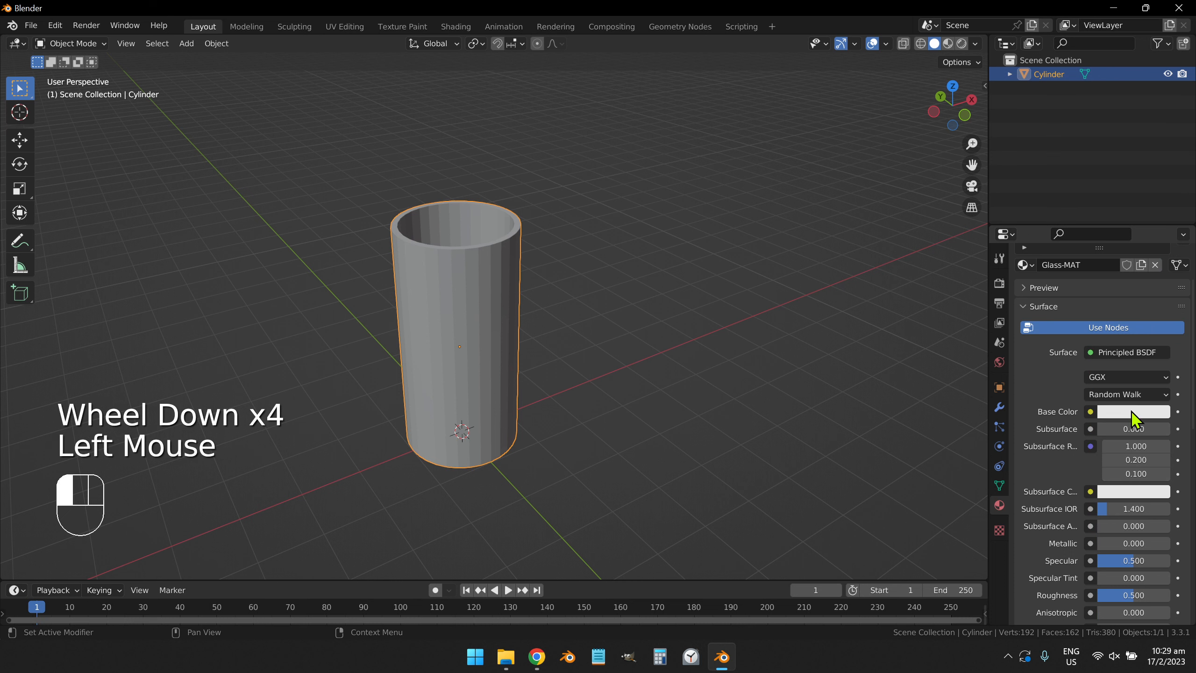
{"action": "left_click", "coordinate": [1098, 260]}
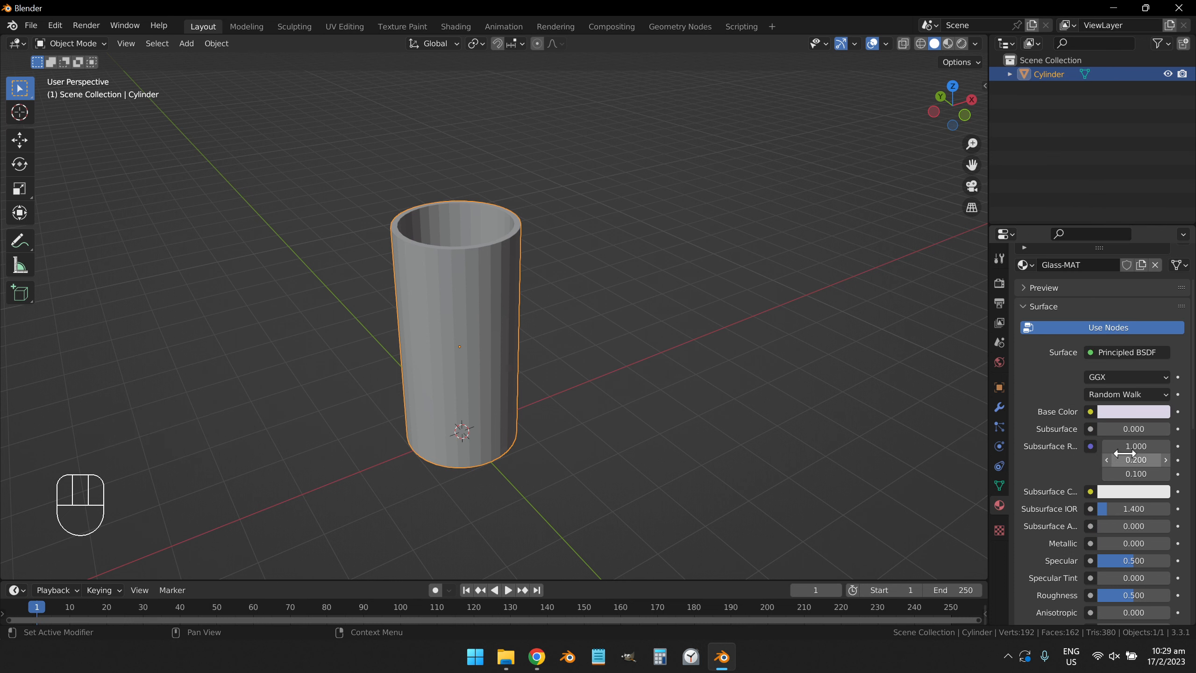
Step: Set the Transmission of Glass-MAT to 1.000 and its Roughness to 0.000
{"action": "scroll", "coordinate": [1124, 453], "scroll_direction": "down", "scroll_amount": 8}
{"action": "scroll", "coordinate": [1144, 449], "scroll_direction": "down", "scroll_amount": 3}
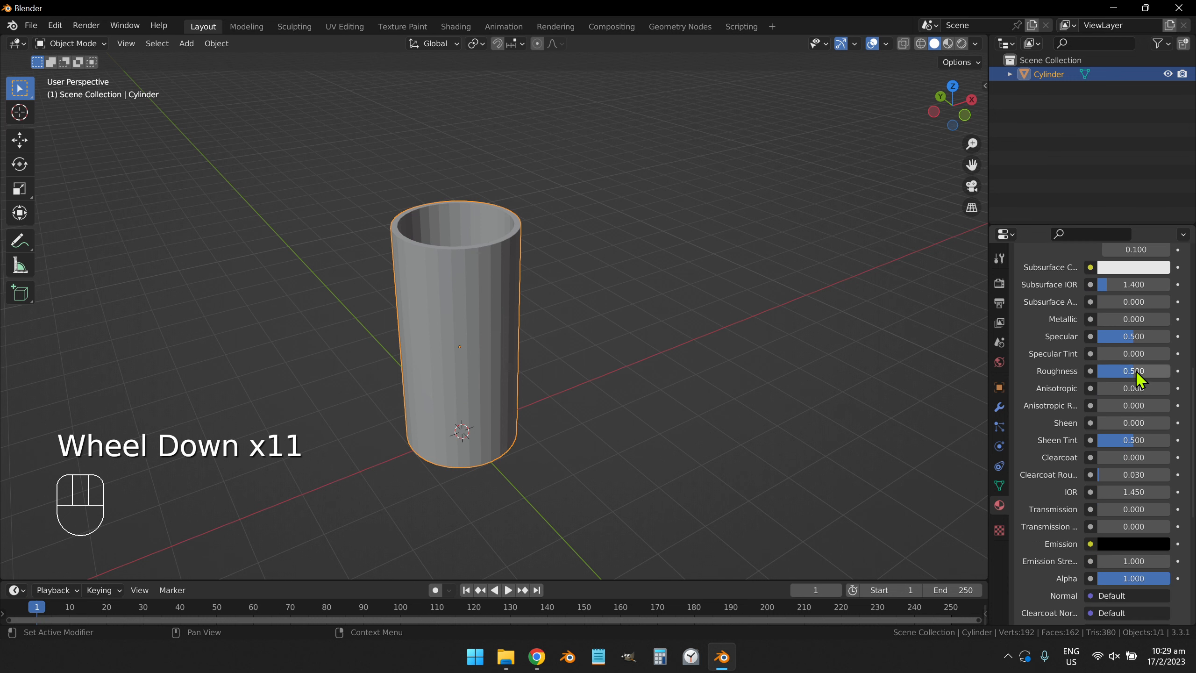
{"action": "scroll", "coordinate": [1136, 400], "scroll_direction": "down", "scroll_amount": 2}
{"action": "left_click_drag", "start_coordinate": [1102, 472], "coordinate": [1177, 481]}
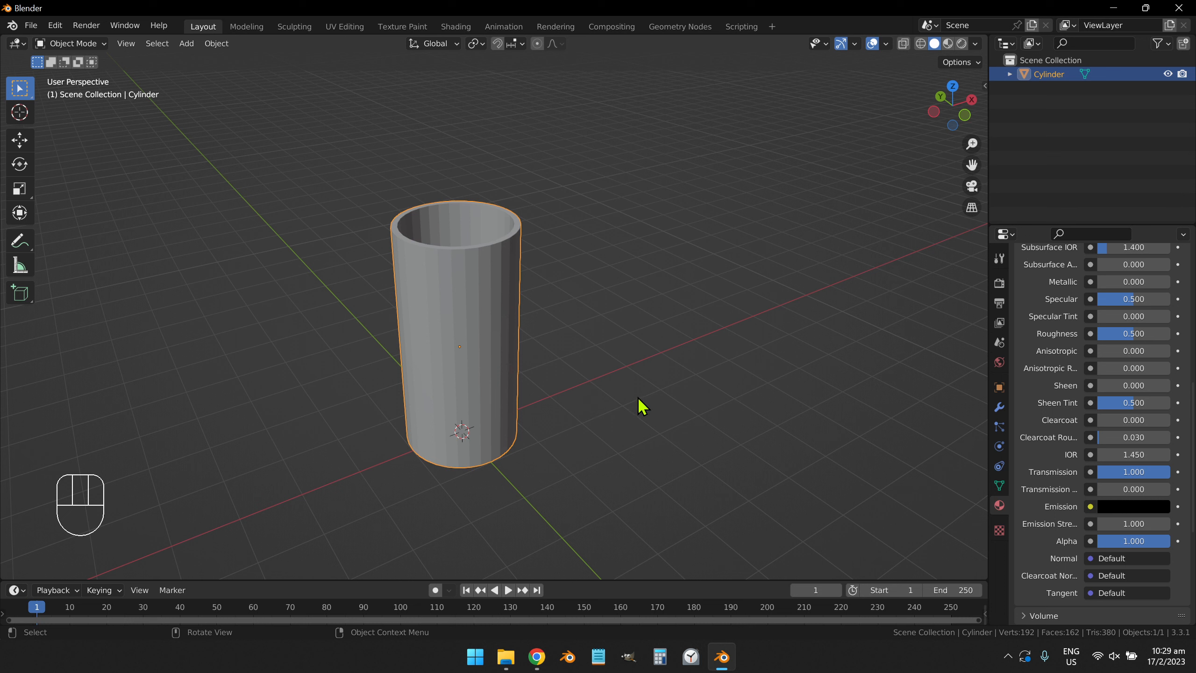
{"action": "left_click_drag", "start_coordinate": [1125, 335], "coordinate": [1102, 343]}
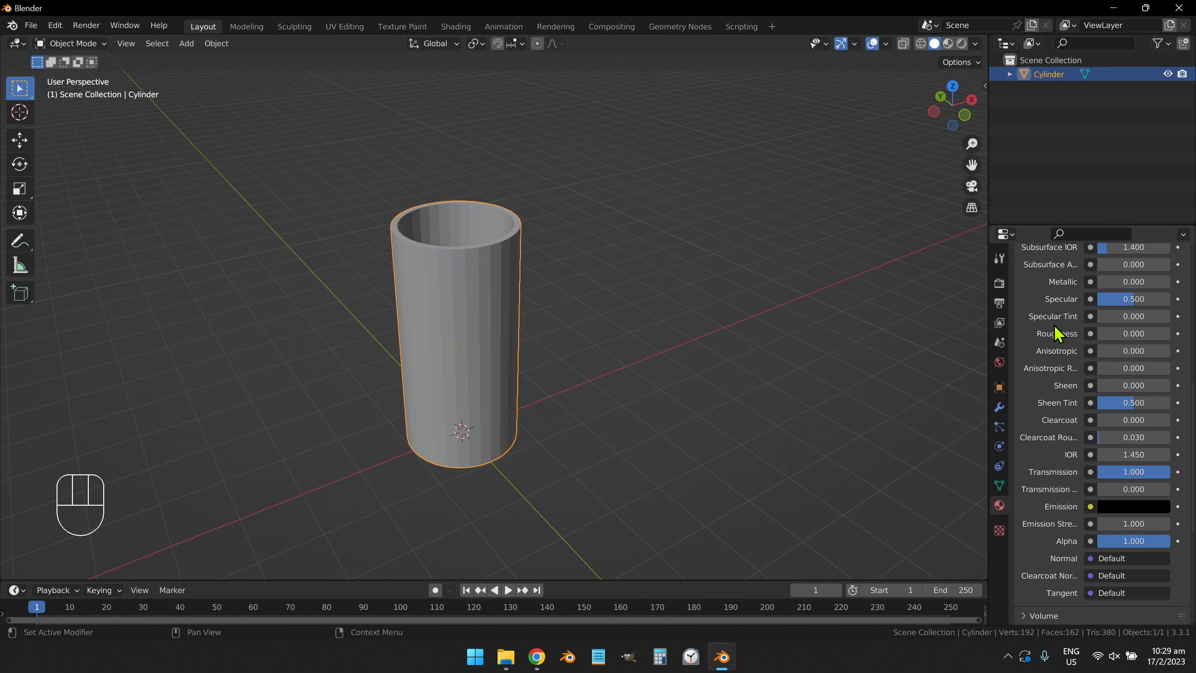
Step: Show the viewport in Rendered shading and set the render engine to Cycles with GPU Compute as the device
{"action": "left_click", "coordinate": [962, 44]}
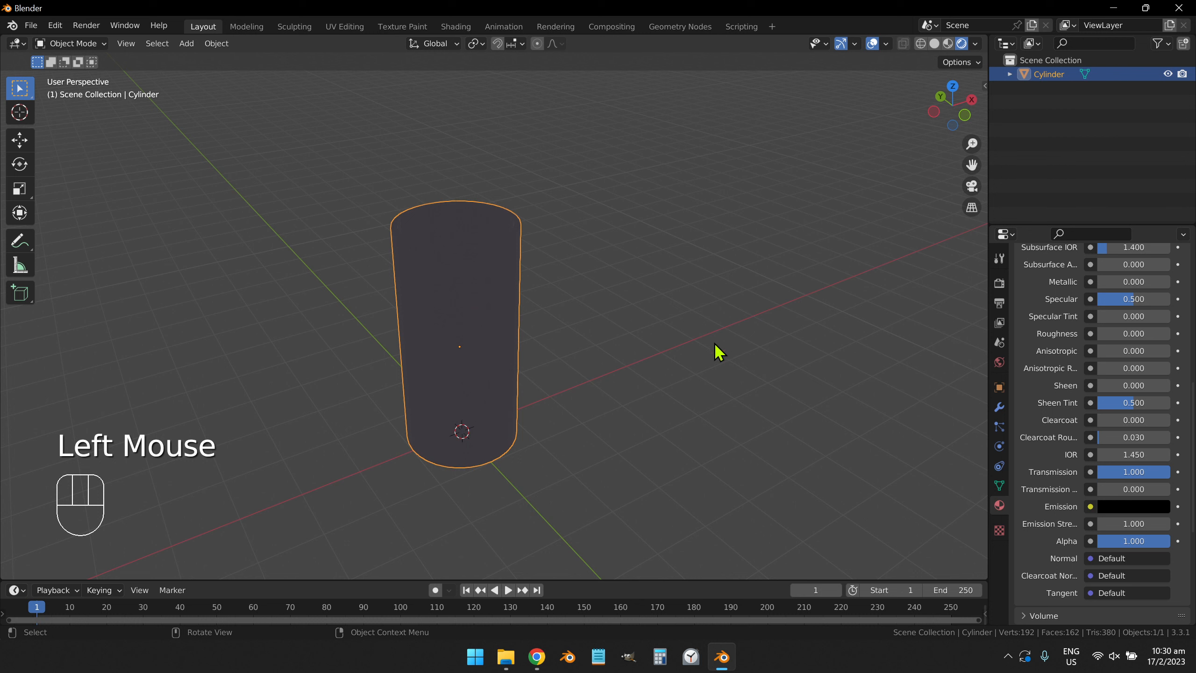
{"action": "left_click", "coordinate": [999, 283]}
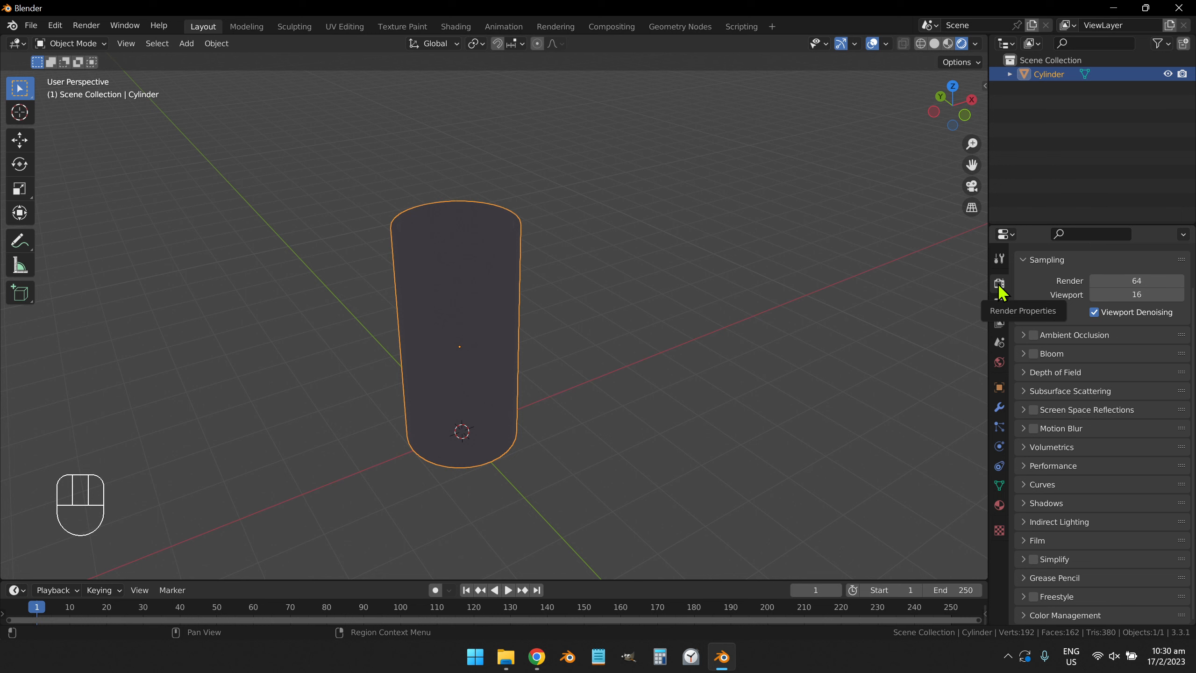
{"action": "scroll", "coordinate": [1107, 312], "scroll_direction": "up", "scroll_amount": 6}
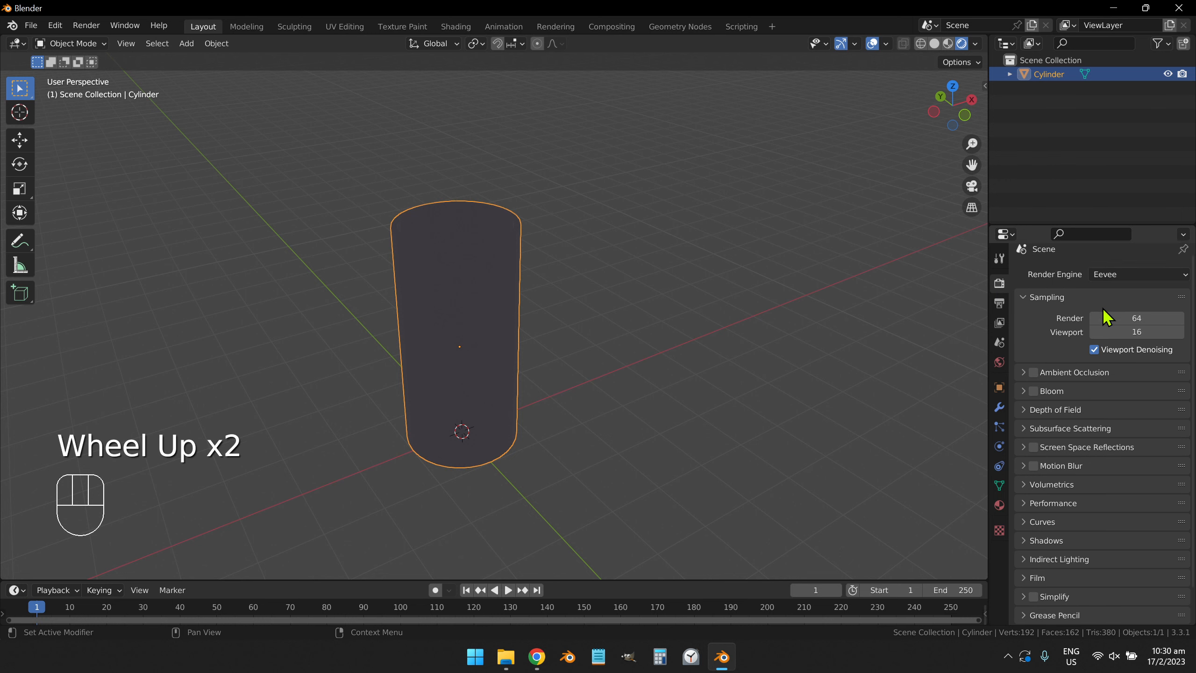
{"action": "left_click", "coordinate": [1121, 282]}
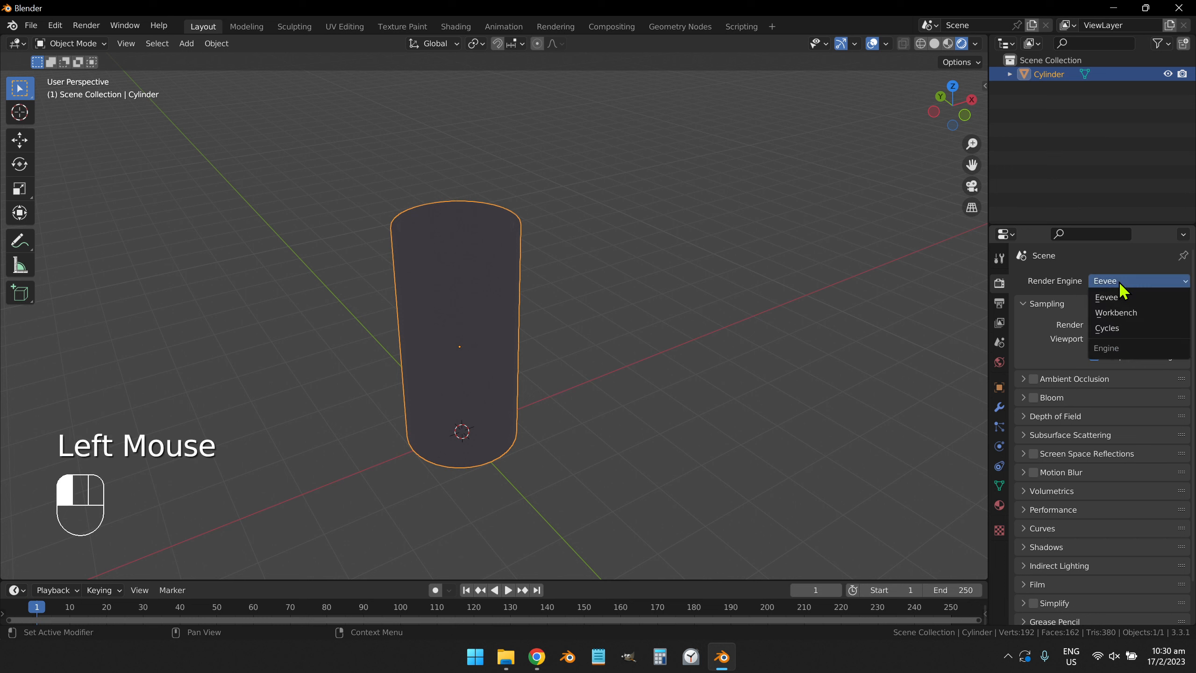
{"action": "left_click", "coordinate": [1115, 329]}
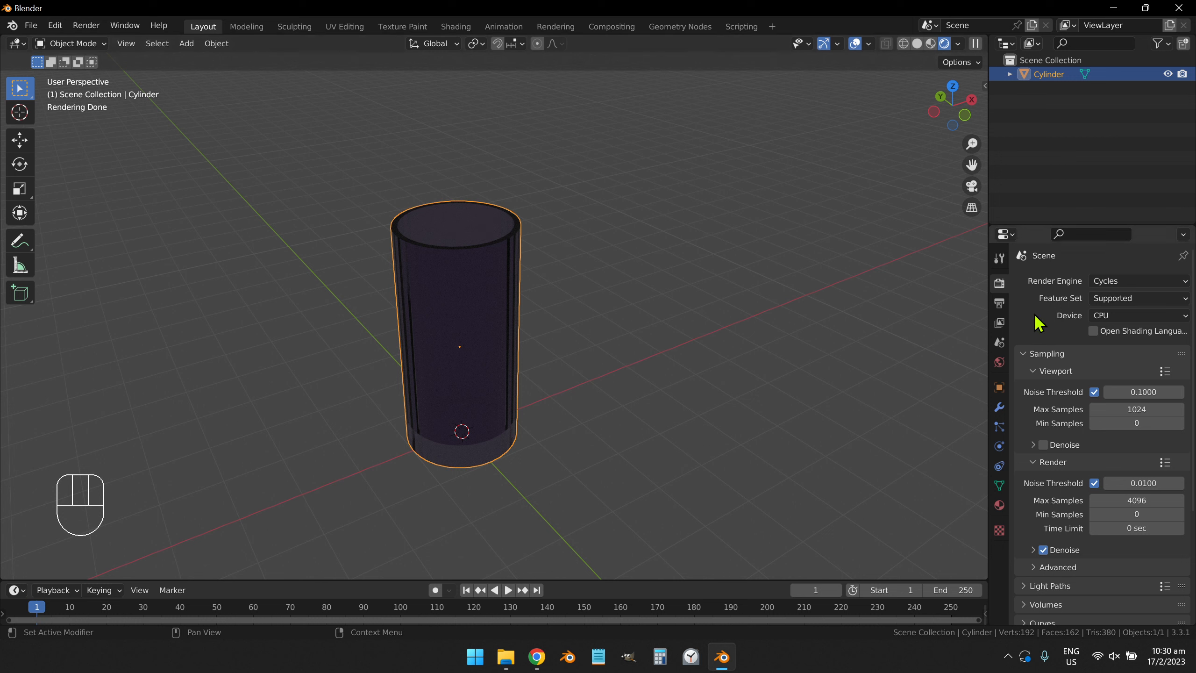
{"action": "left_click", "coordinate": [1130, 323]}
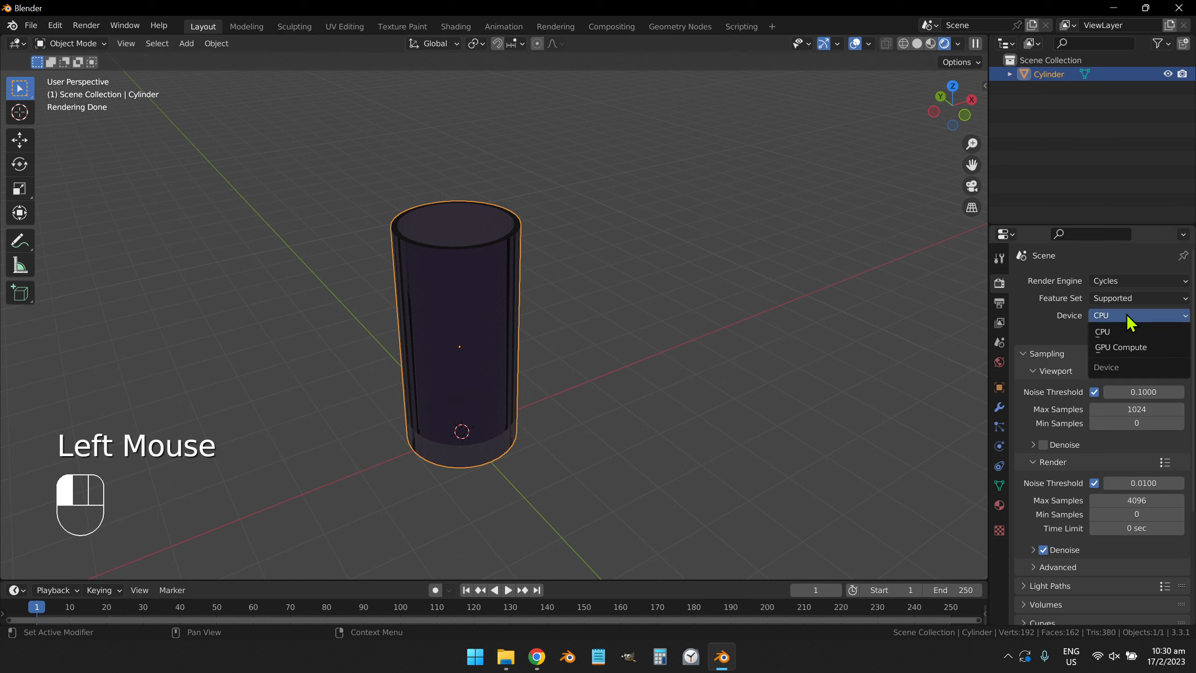
{"action": "left_click", "coordinate": [1123, 347]}
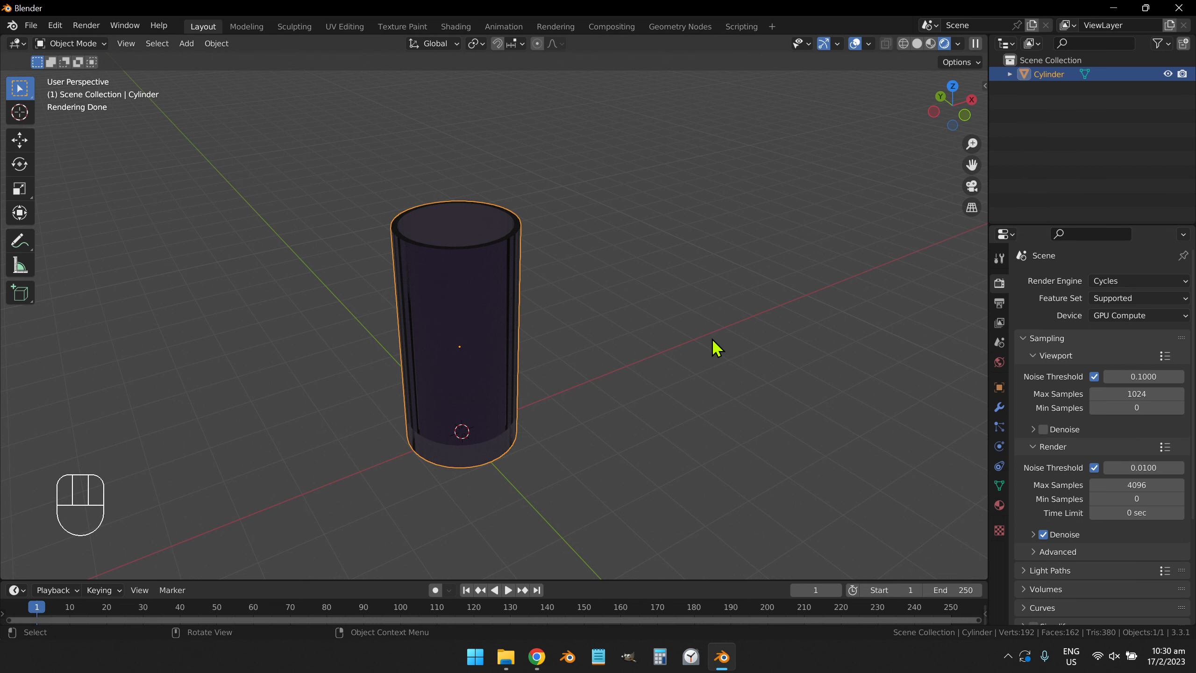
Step: Add a Sun light and raise it about 10.9 m along the Z axis above the glass
{"action": "middle_click_drag", "start_coordinate": [554, 339], "coordinate": [579, 317]}
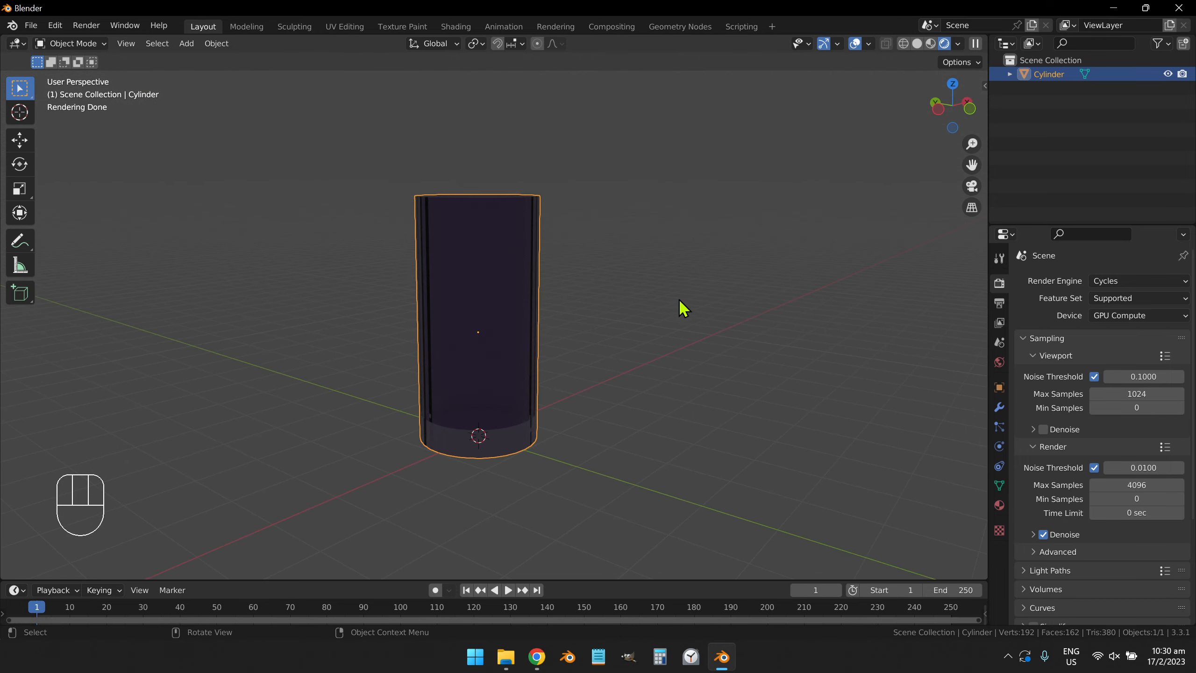
{"action": "middle_click_drag", "start_coordinate": [678, 306], "coordinate": [655, 331]}
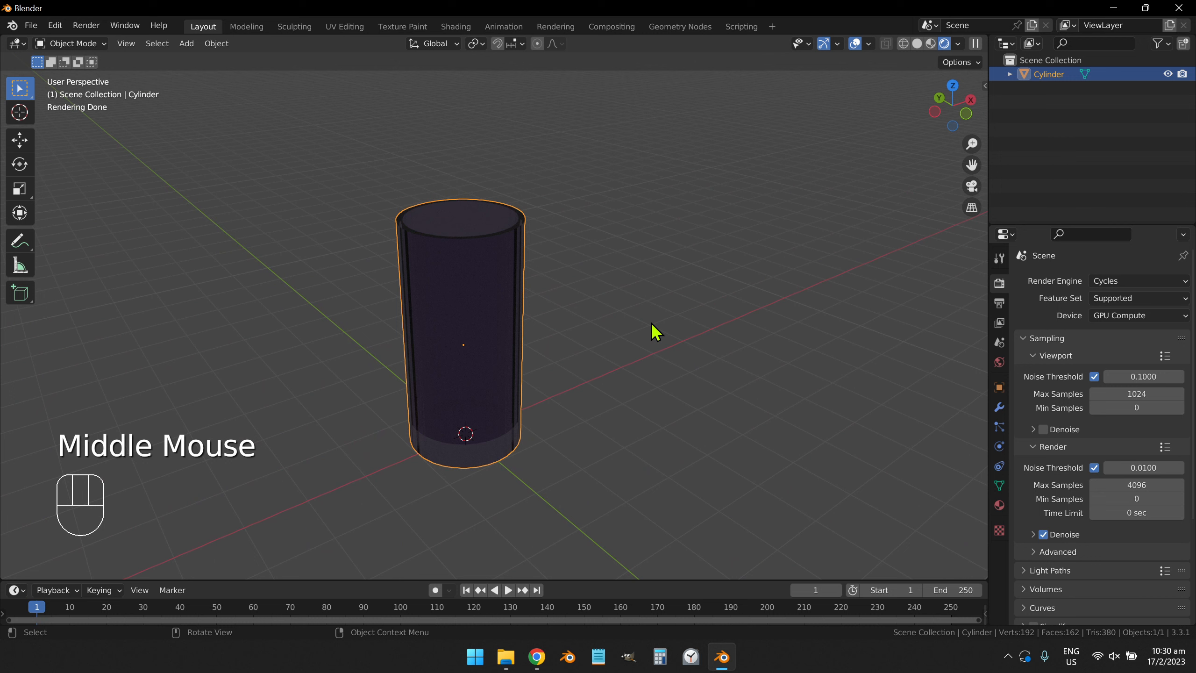
{"action": "key", "text": "shift"}
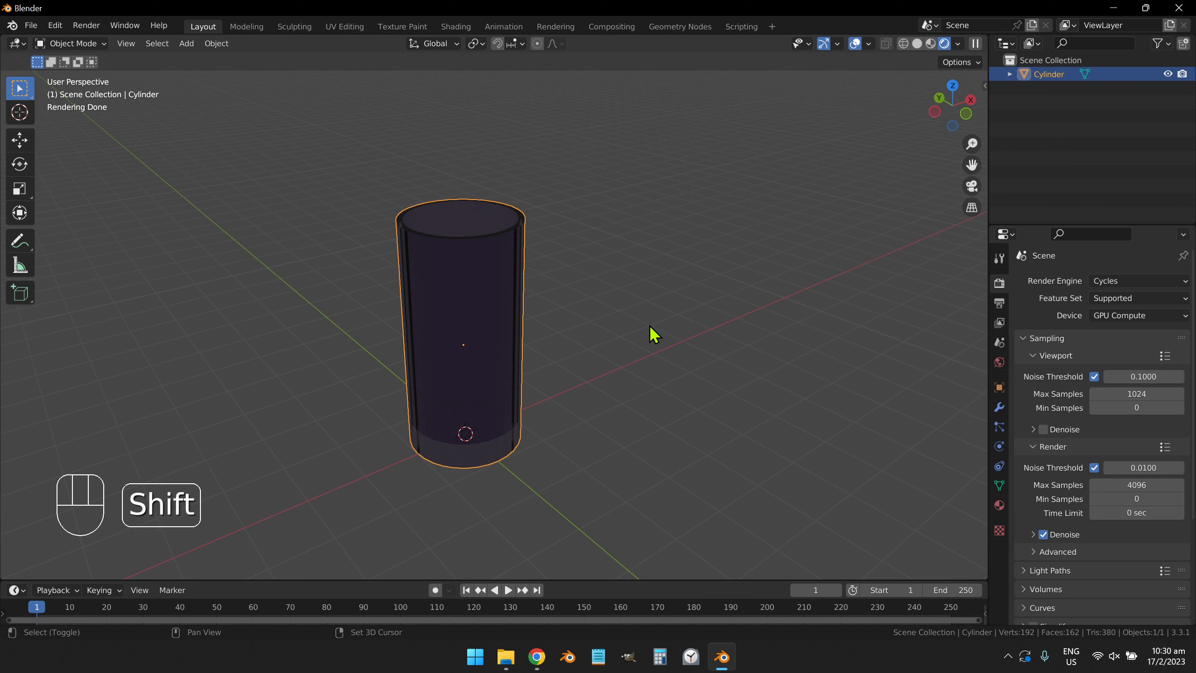
{"action": "key", "text": "shift+a"}
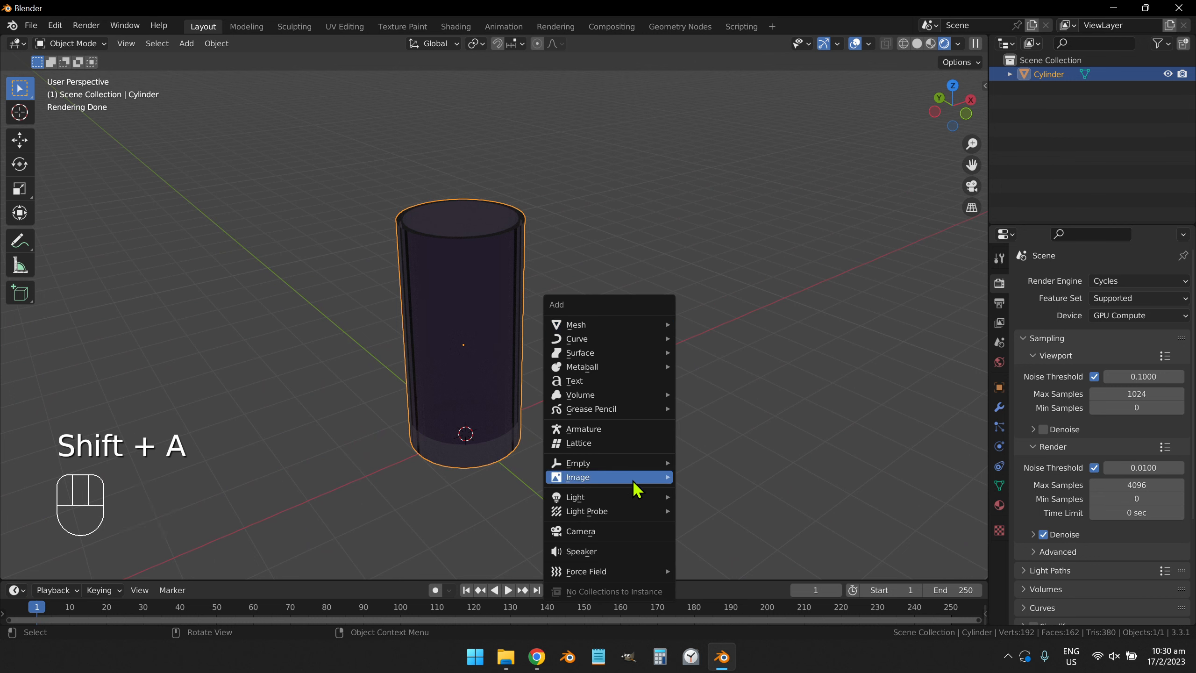
{"action": "mouse_move", "coordinate": [629, 507]}
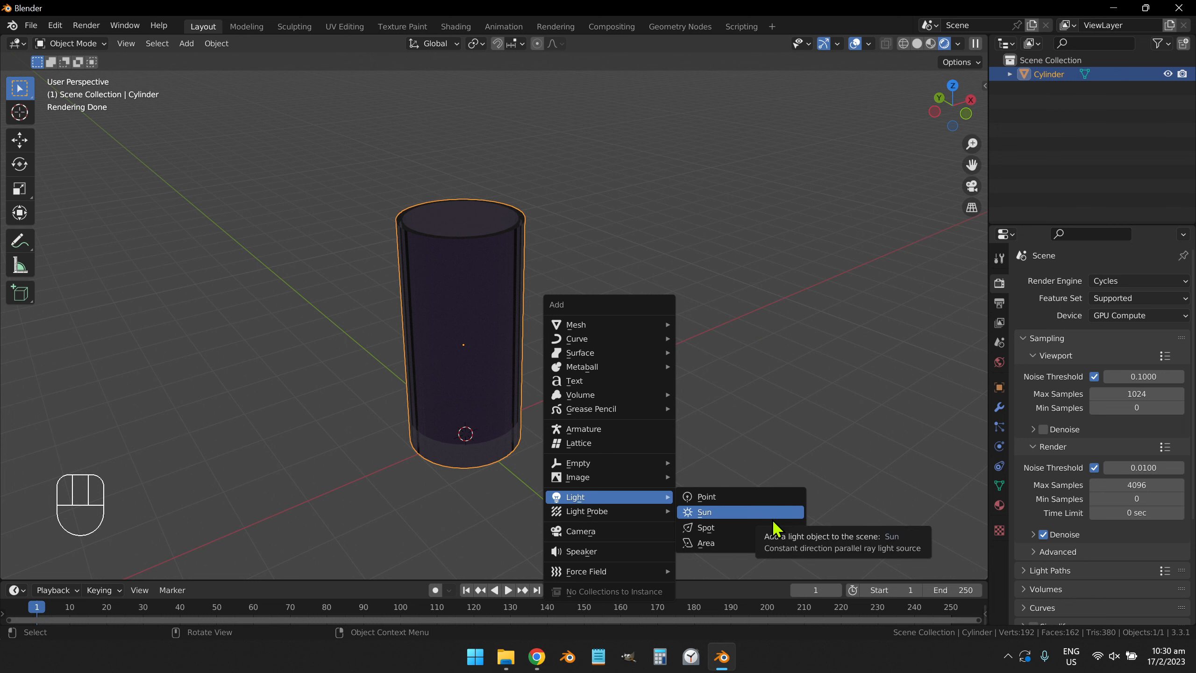
{"action": "left_click", "coordinate": [753, 512]}
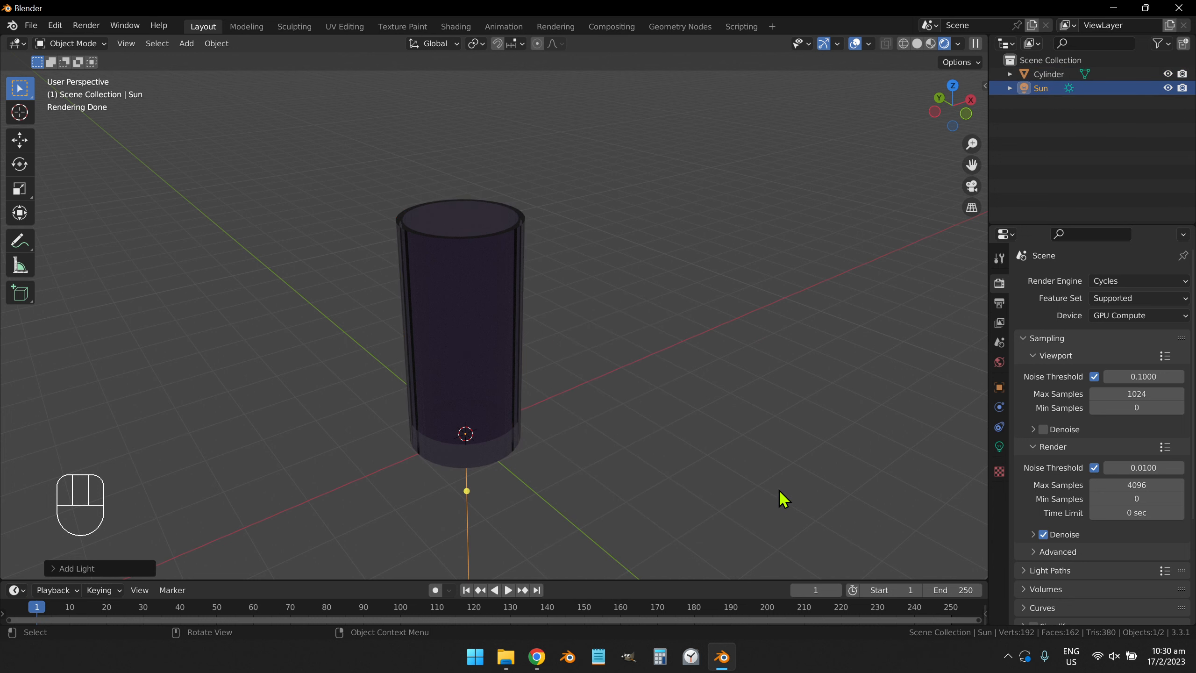
{"action": "scroll", "coordinate": [779, 499], "scroll_direction": "down", "scroll_amount": 5}
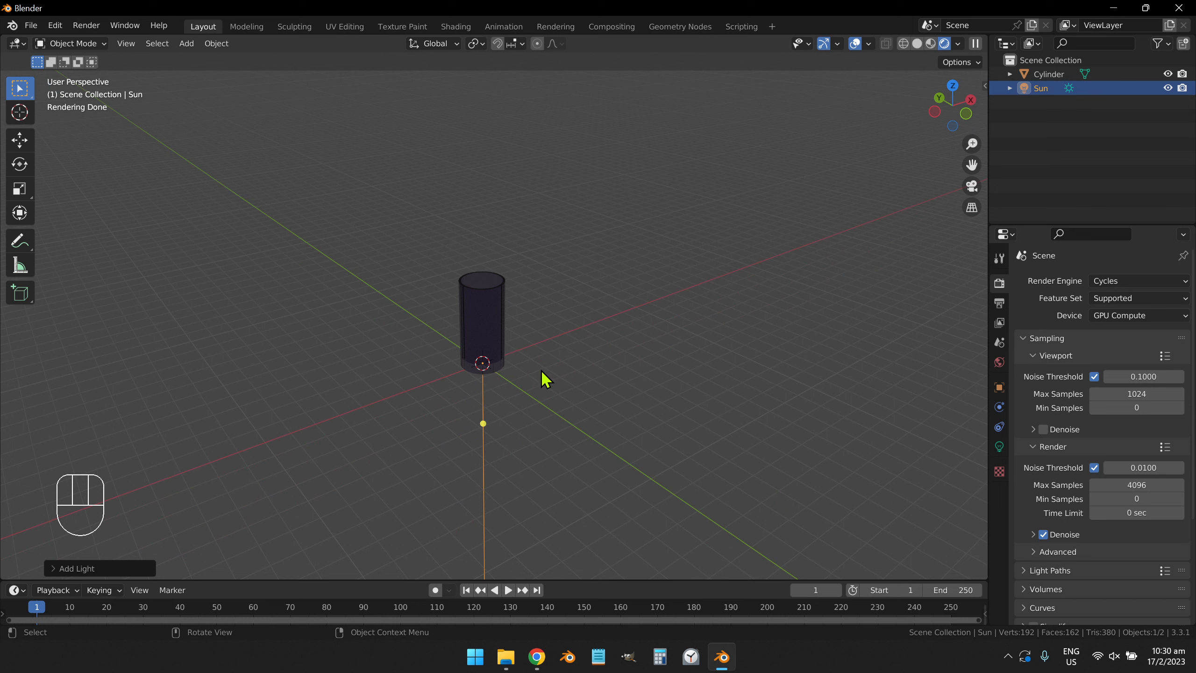
{"action": "key", "text": "g"}
{"action": "key", "text": "z"}
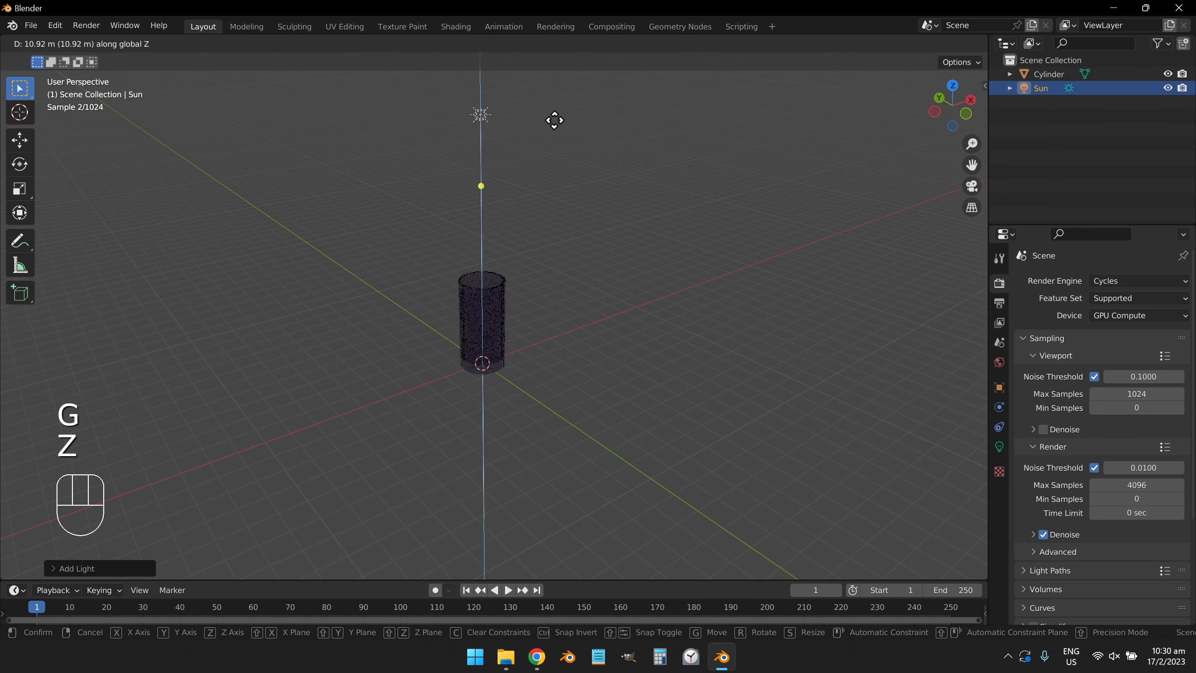
{"action": "left_click", "coordinate": [555, 121]}
Step: Rotate the Sun light about the global X axis so that its light falls at a slant
{"action": "middle_click_drag", "start_coordinate": [608, 235], "coordinate": [662, 249]}
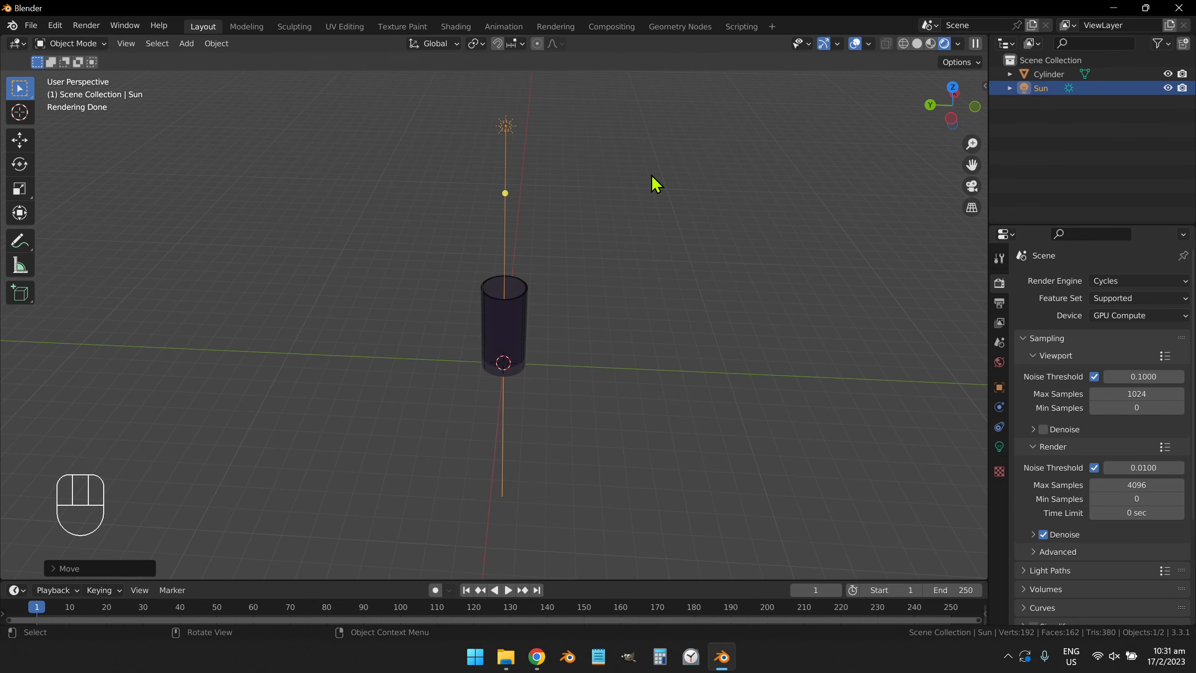
{"action": "key", "text": "r"}
{"action": "key", "text": "x"}
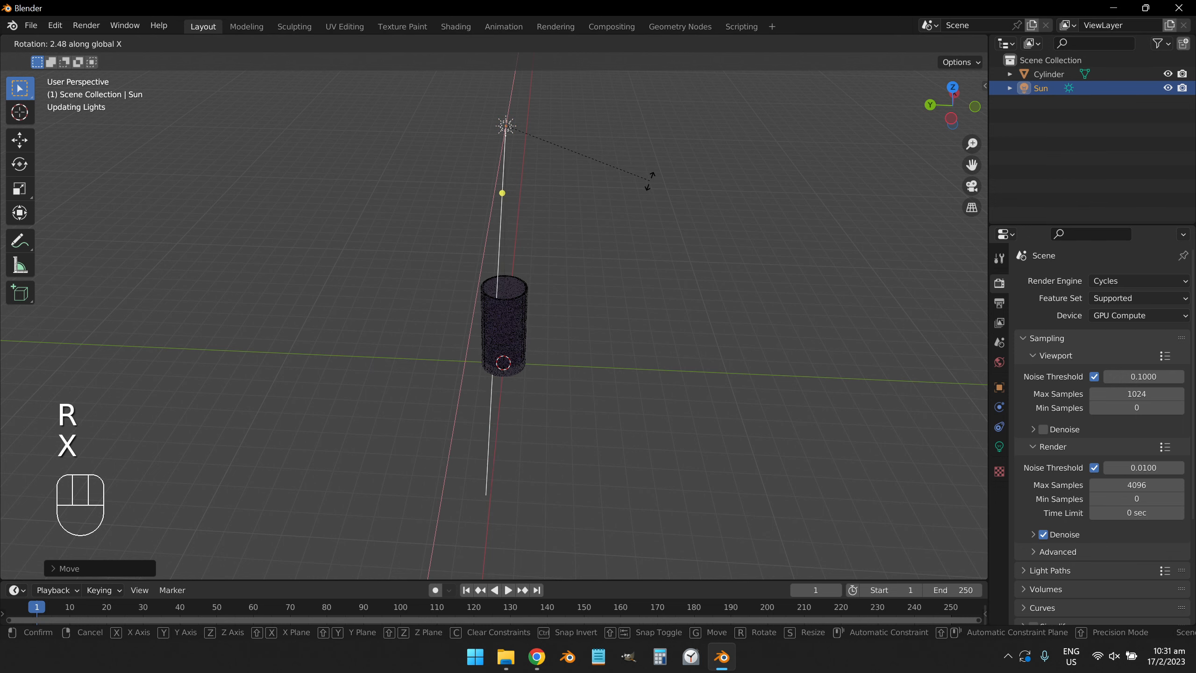
{"action": "left_click", "coordinate": [644, 232]}
{"action": "middle_click_drag", "start_coordinate": [633, 281], "coordinate": [579, 256]}
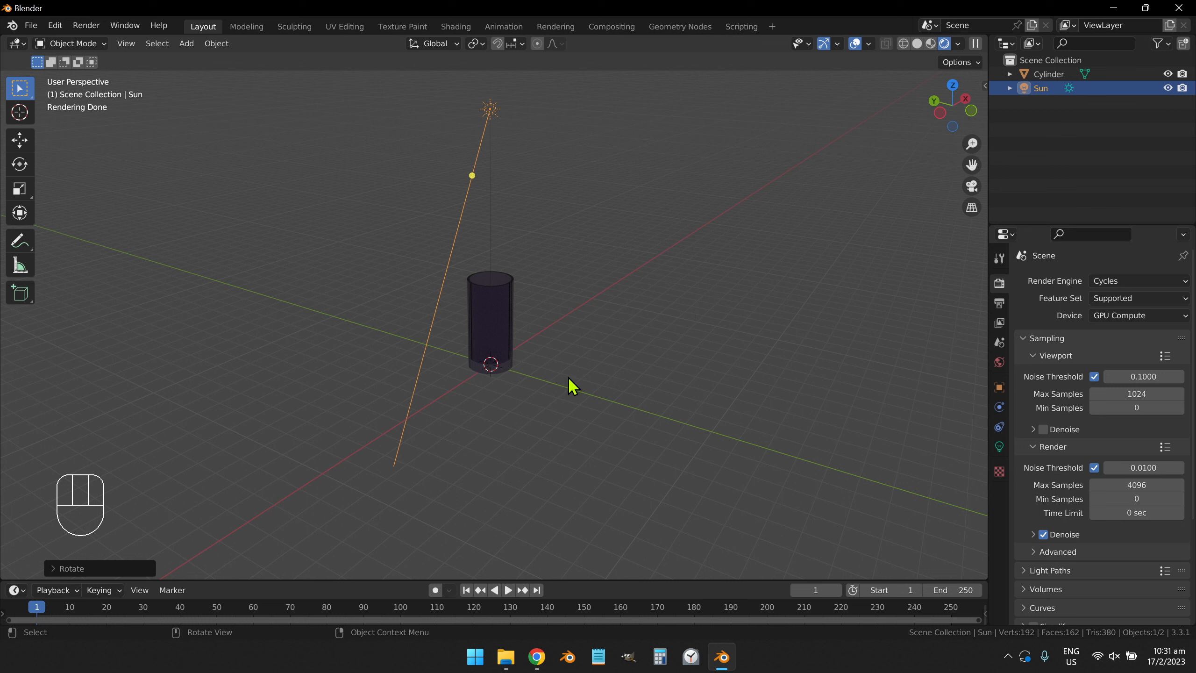
Step: Add a plane at the base of the glass and scale it up into a large ground surface
{"action": "key", "text": "shift"}
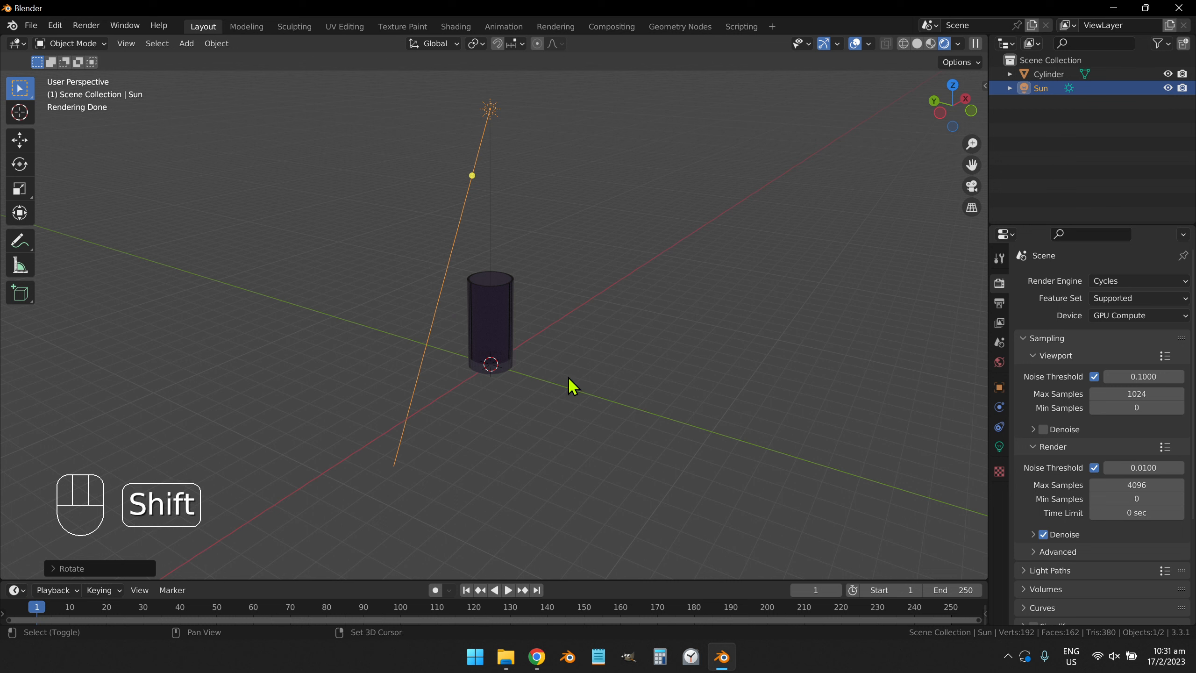
{"action": "key", "text": "shift+a"}
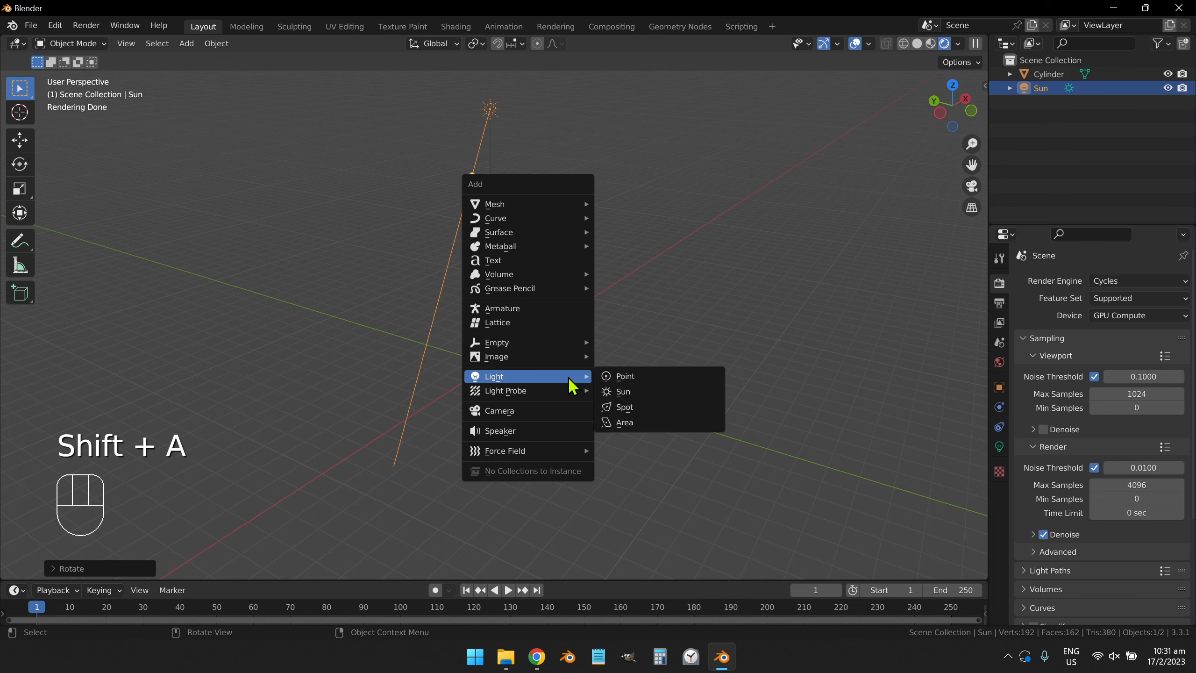
{"action": "mouse_move", "coordinate": [565, 215]}
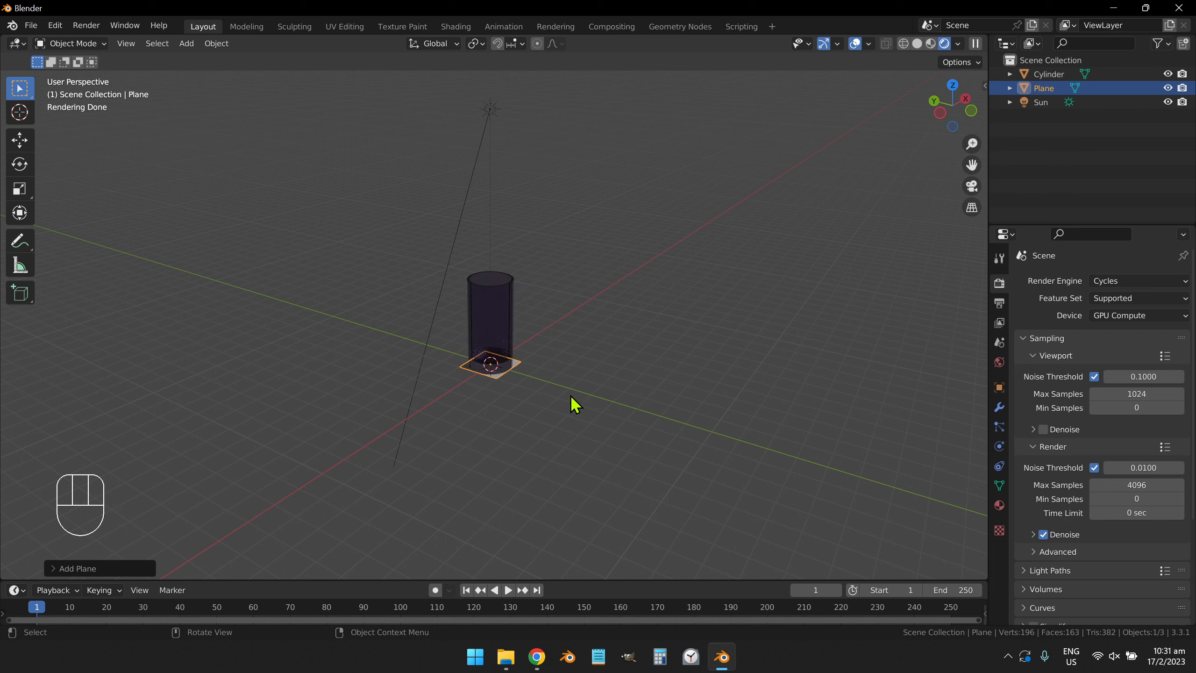
{"action": "key", "text": "s"}
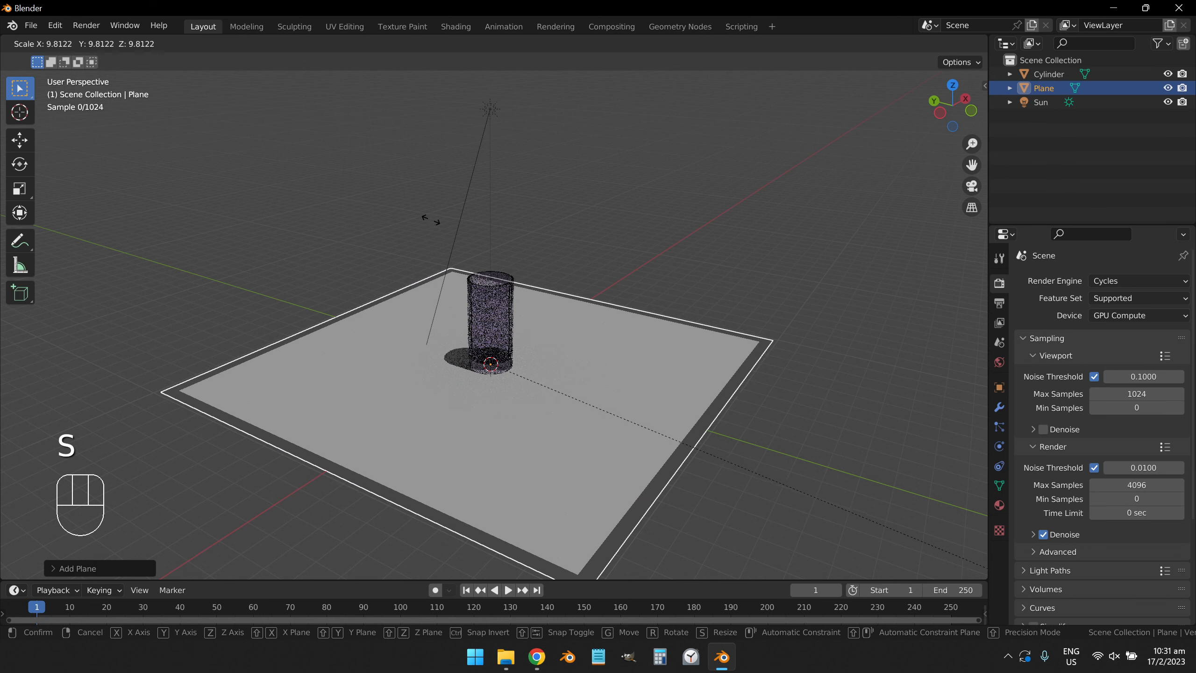
{"action": "left_click", "coordinate": [694, 317]}
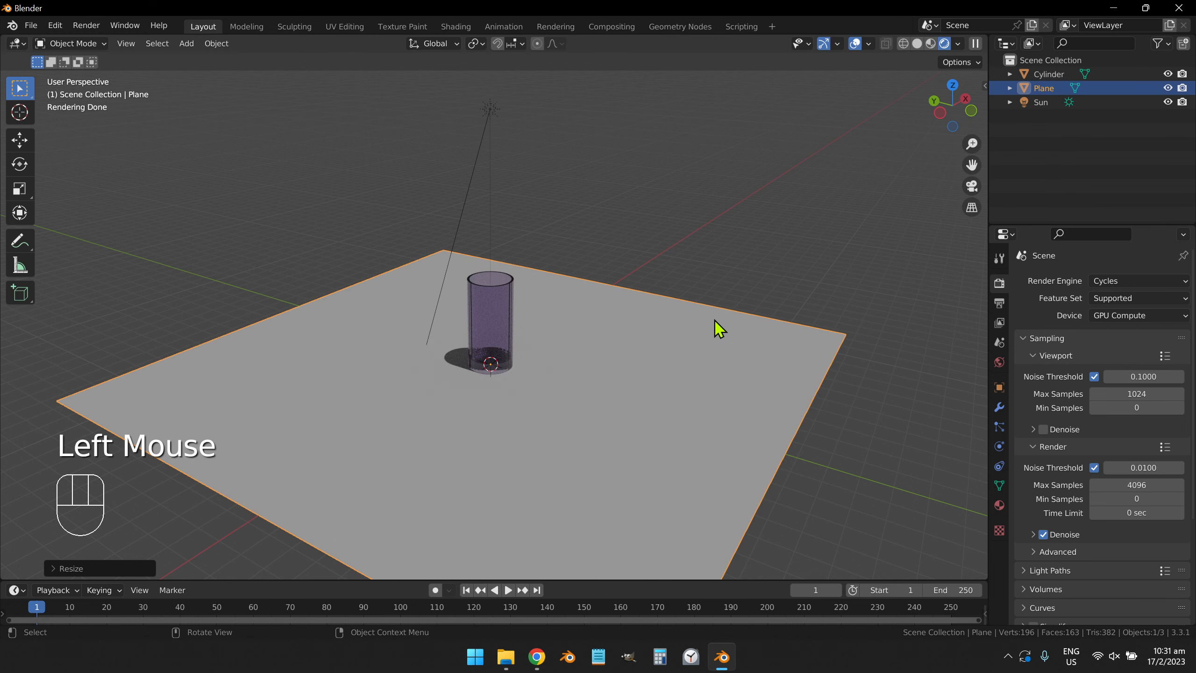
Step: Apply Shade Auto Smooth to the glass cylinder and deselect it
{"action": "scroll", "coordinate": [540, 398], "scroll_direction": "up", "scroll_amount": 4}
{"action": "middle_click_drag", "start_coordinate": [641, 408], "coordinate": [616, 401]}
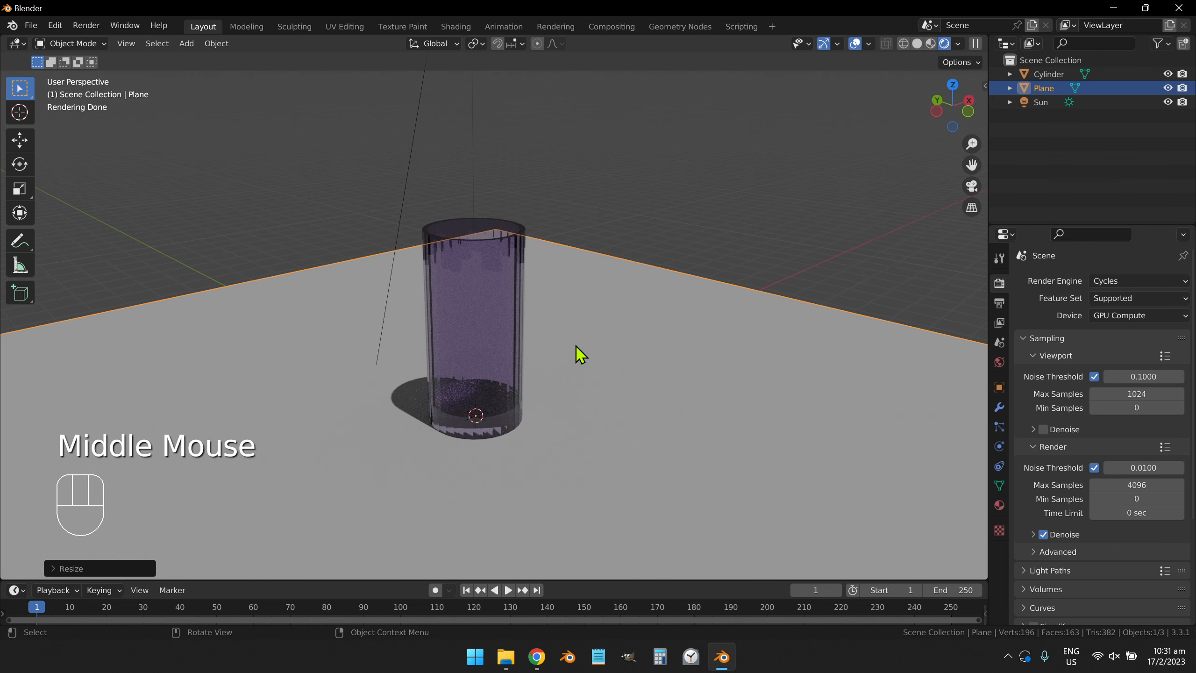
{"action": "left_click", "coordinate": [500, 325]}
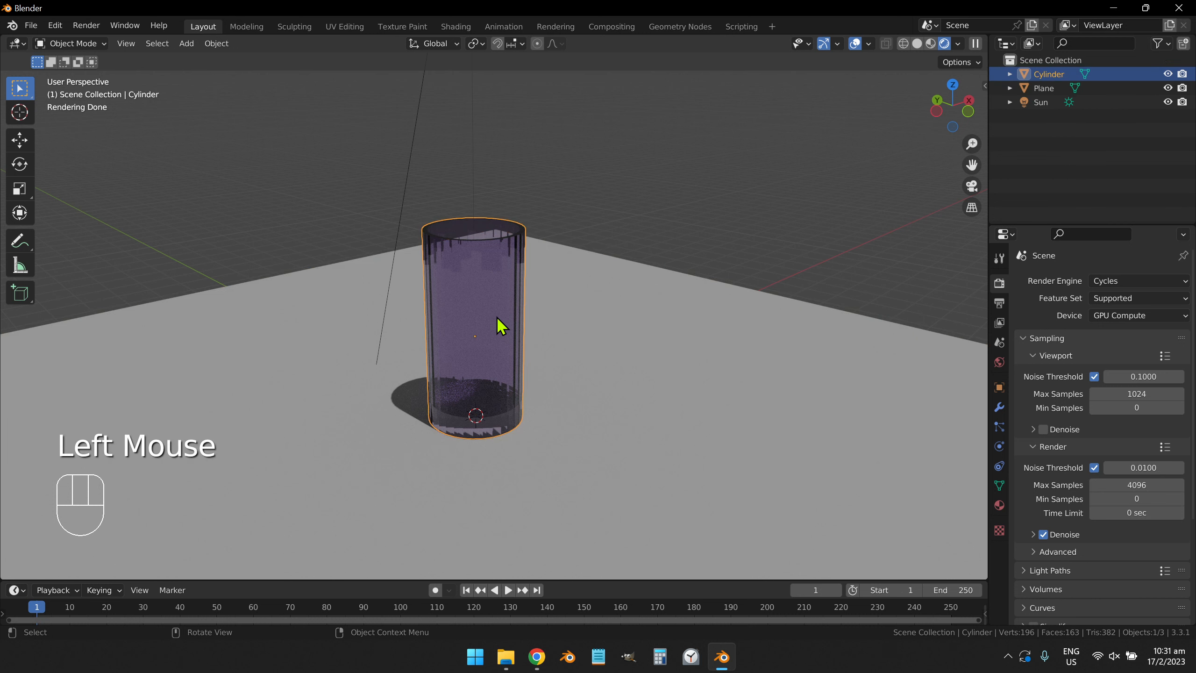
{"action": "right_click", "coordinate": [500, 325]}
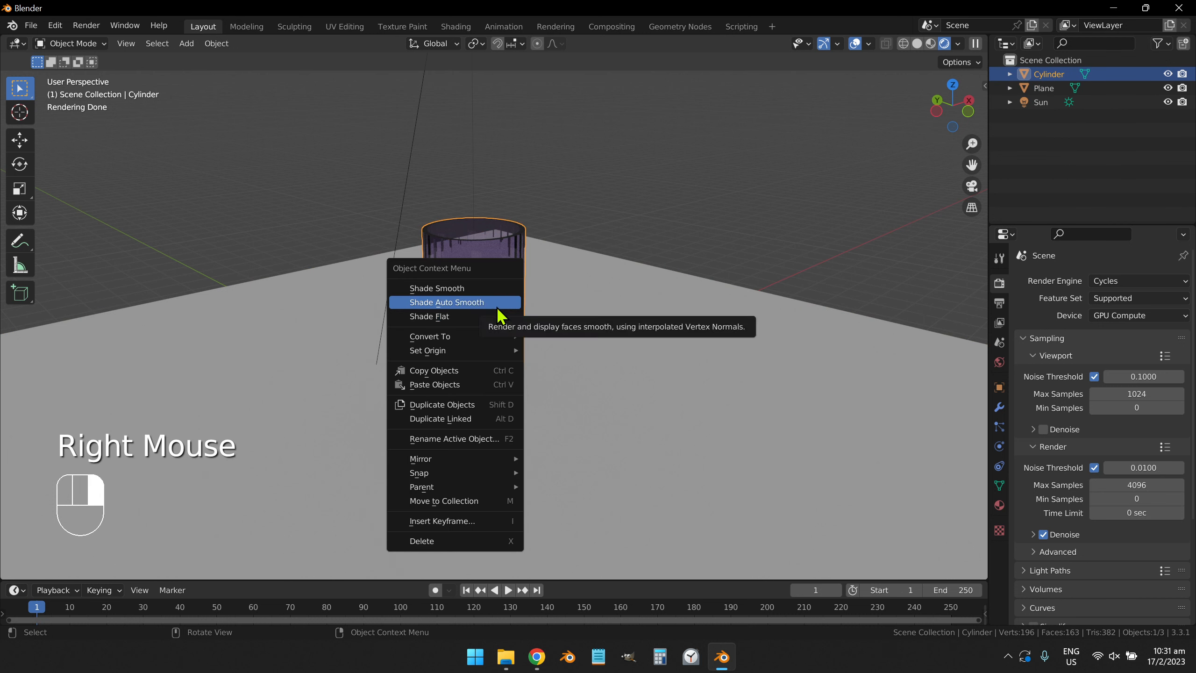
{"action": "left_click", "coordinate": [497, 305]}
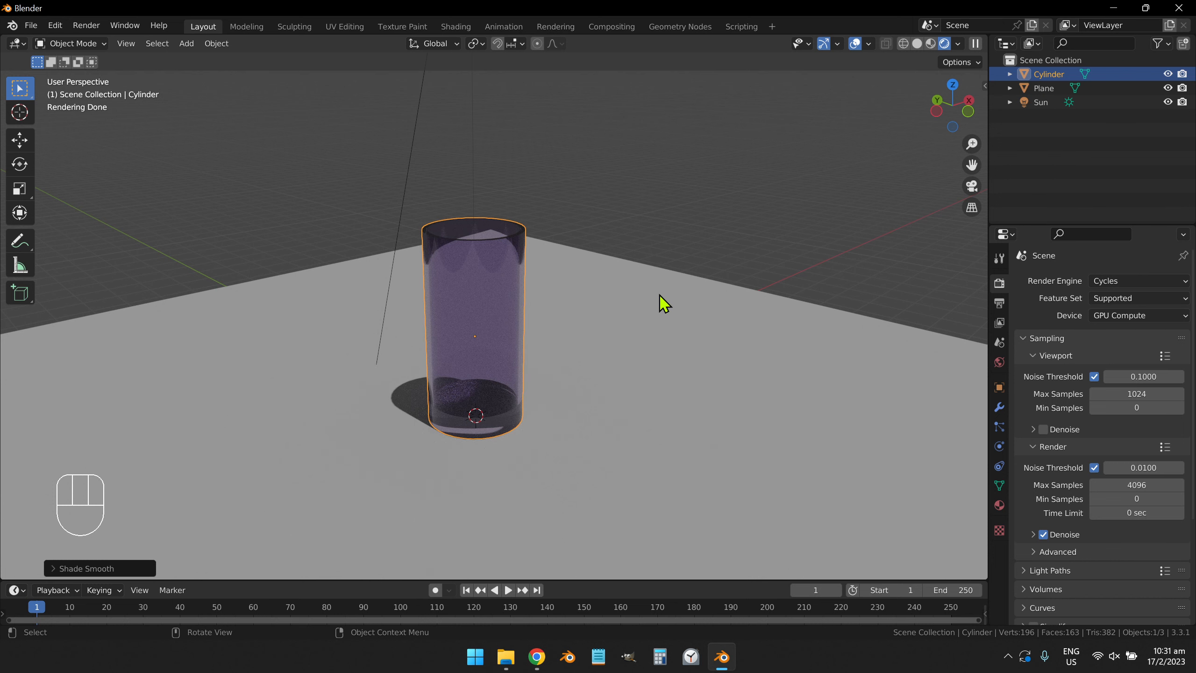
{"action": "left_click", "coordinate": [687, 221]}
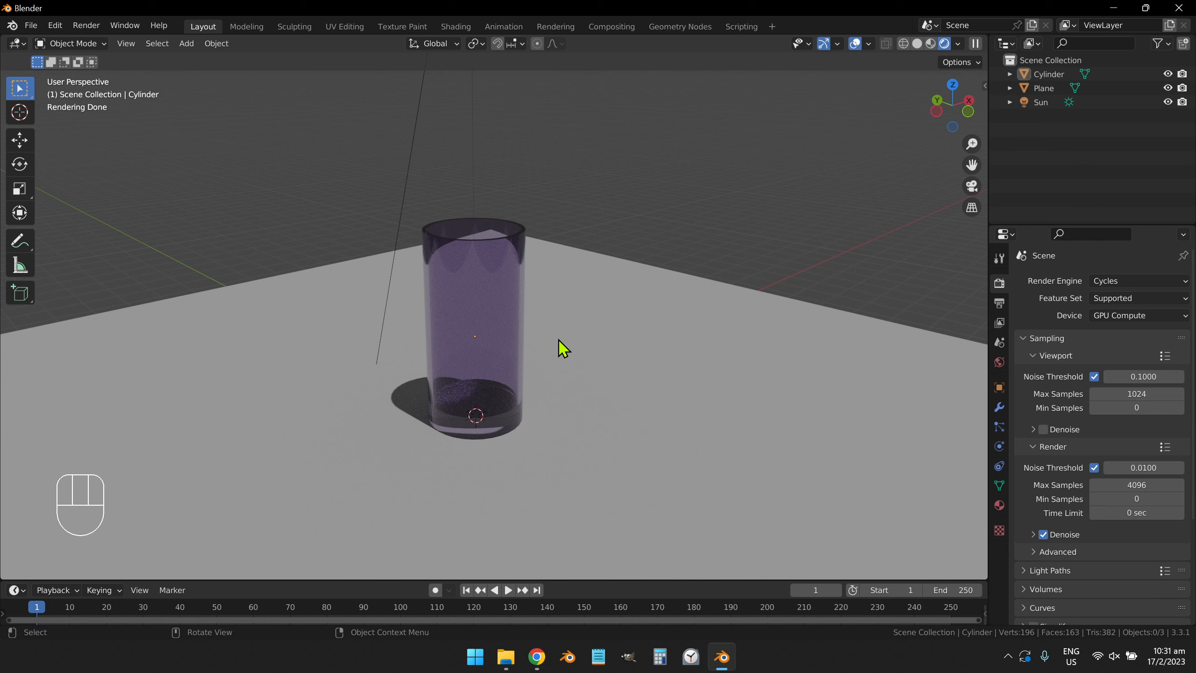
Step: Add a camera to the scene, check the view through it and return to the perspective view
{"action": "key", "text": "shift+a"}
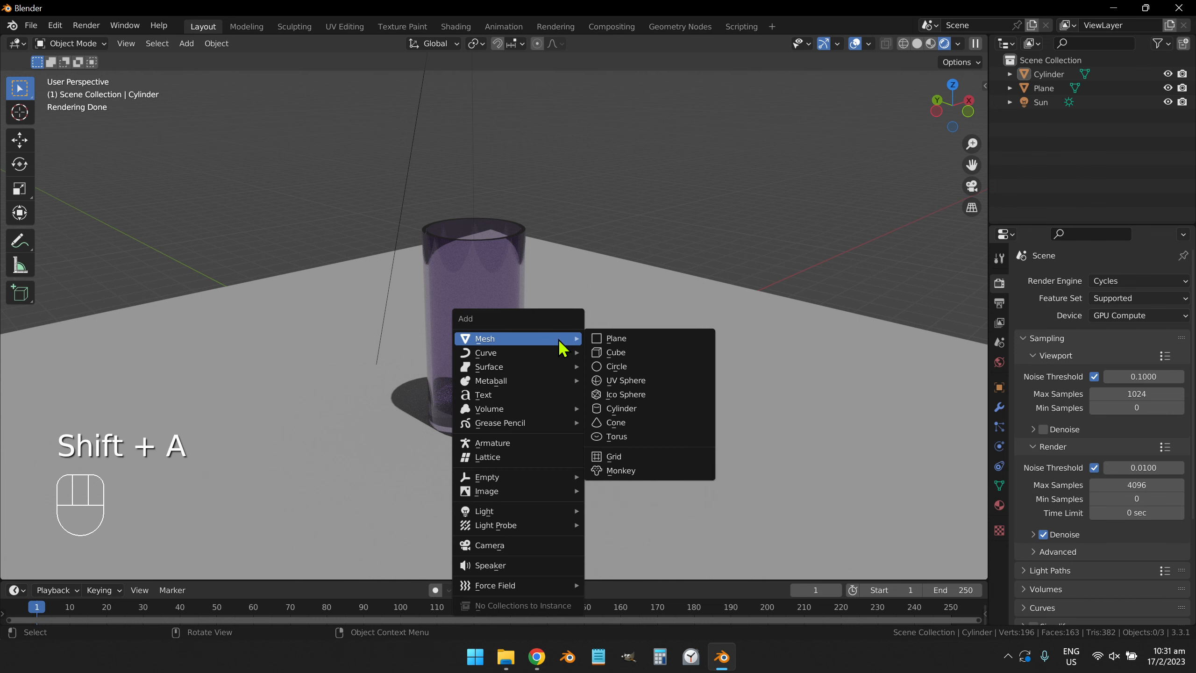
{"action": "left_click", "coordinate": [565, 547]}
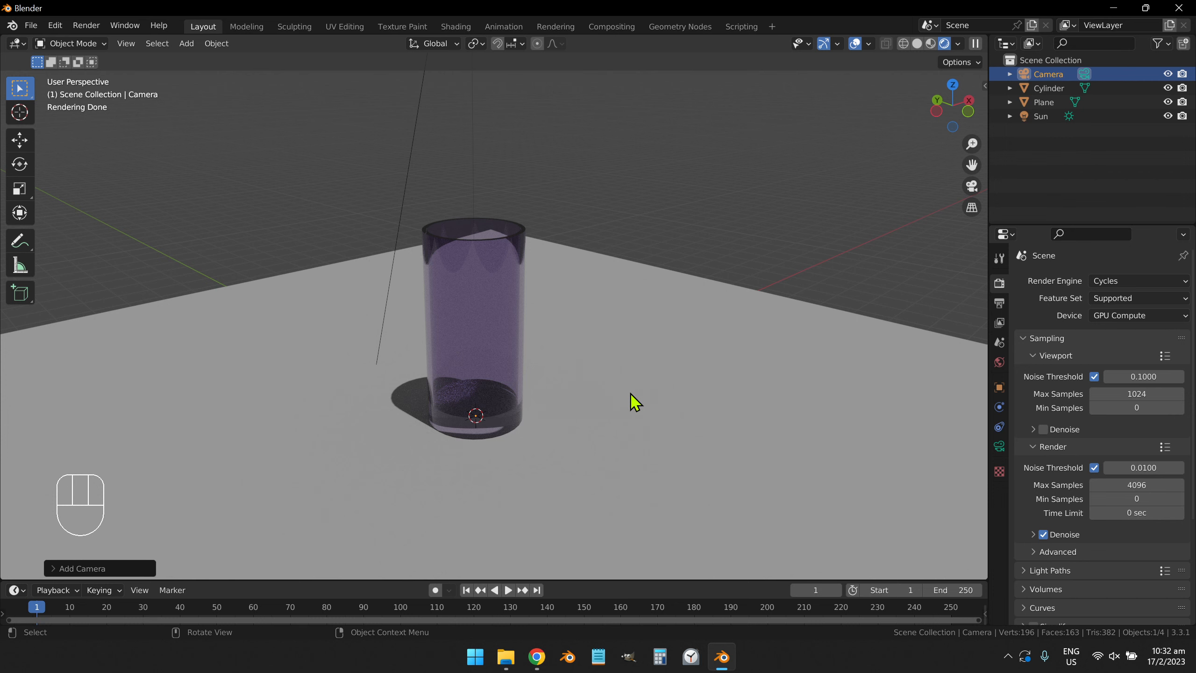
{"action": "key", "text": "KP_0"}
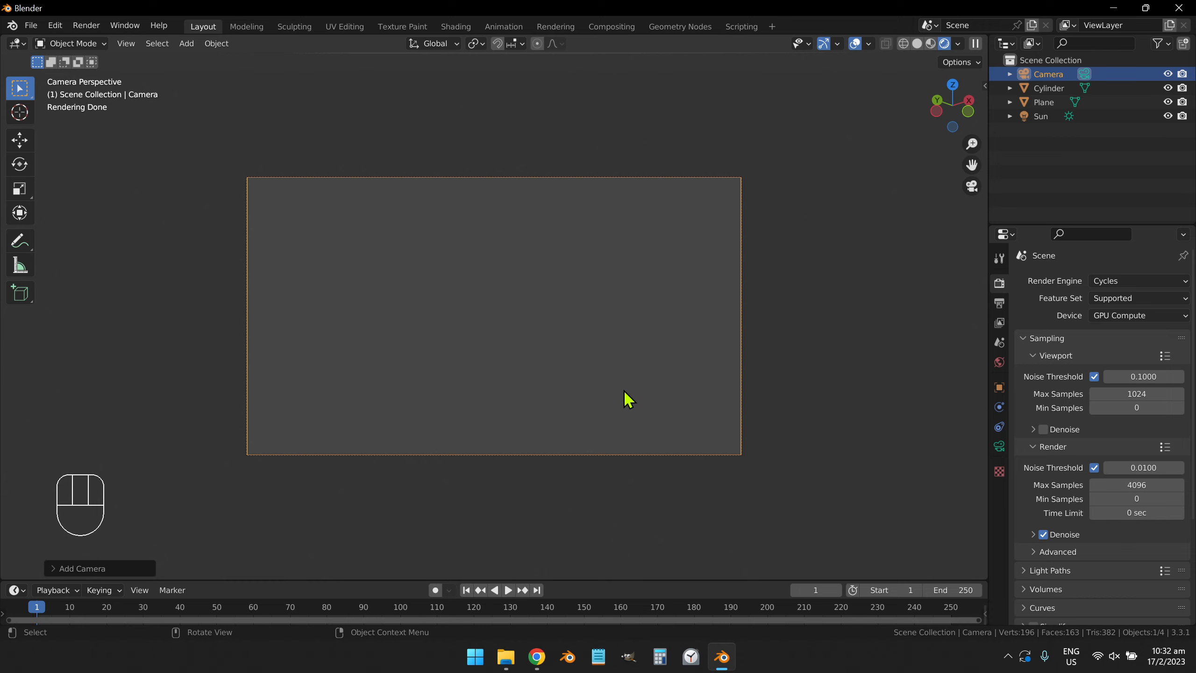
{"action": "scroll", "coordinate": [614, 398], "scroll_direction": "down", "scroll_amount": 4}
{"action": "scroll", "coordinate": [608, 406], "scroll_direction": "down", "scroll_amount": 10}
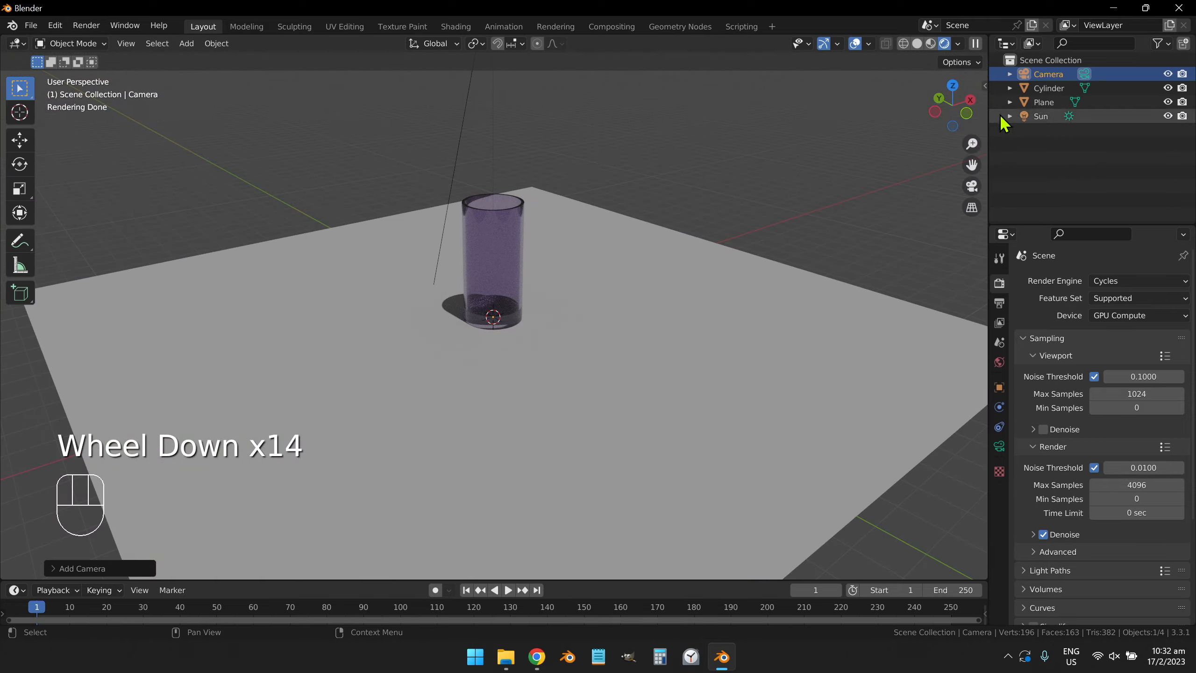
Step: Raise the camera along the global Z axis until it sits above the rim of the glass
{"action": "left_click", "coordinate": [1047, 78]}
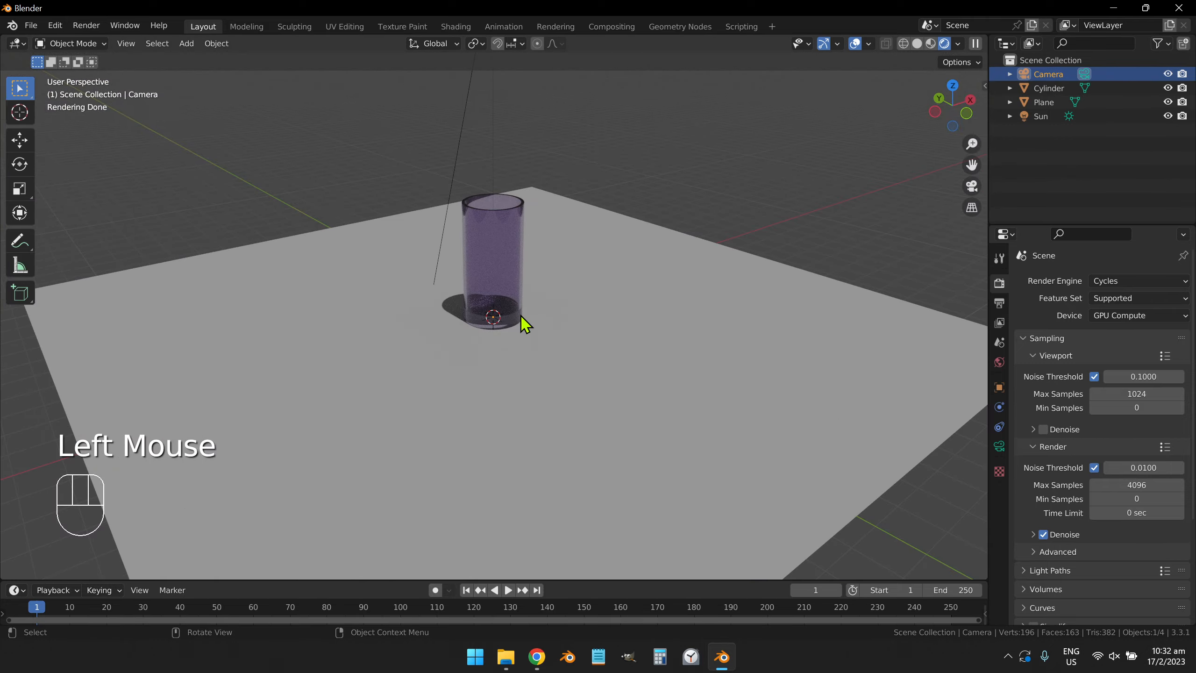
{"action": "scroll", "coordinate": [523, 323], "scroll_direction": "down", "scroll_amount": 1}
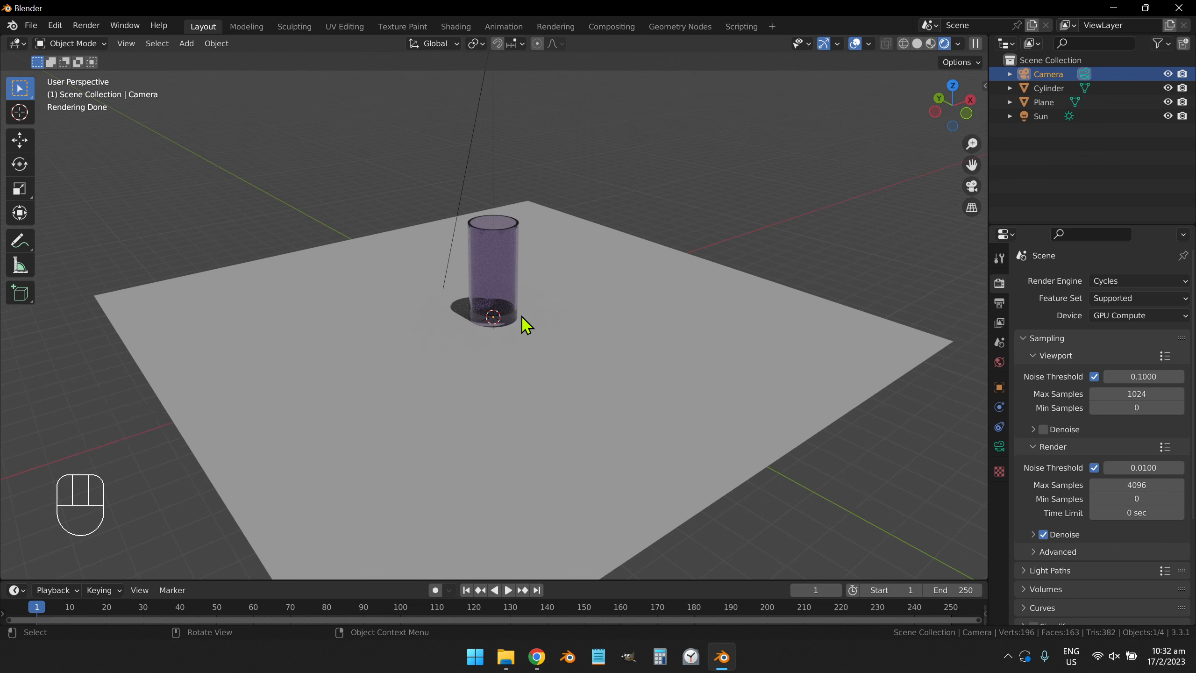
{"action": "key", "text": "g"}
{"action": "key", "text": "z"}
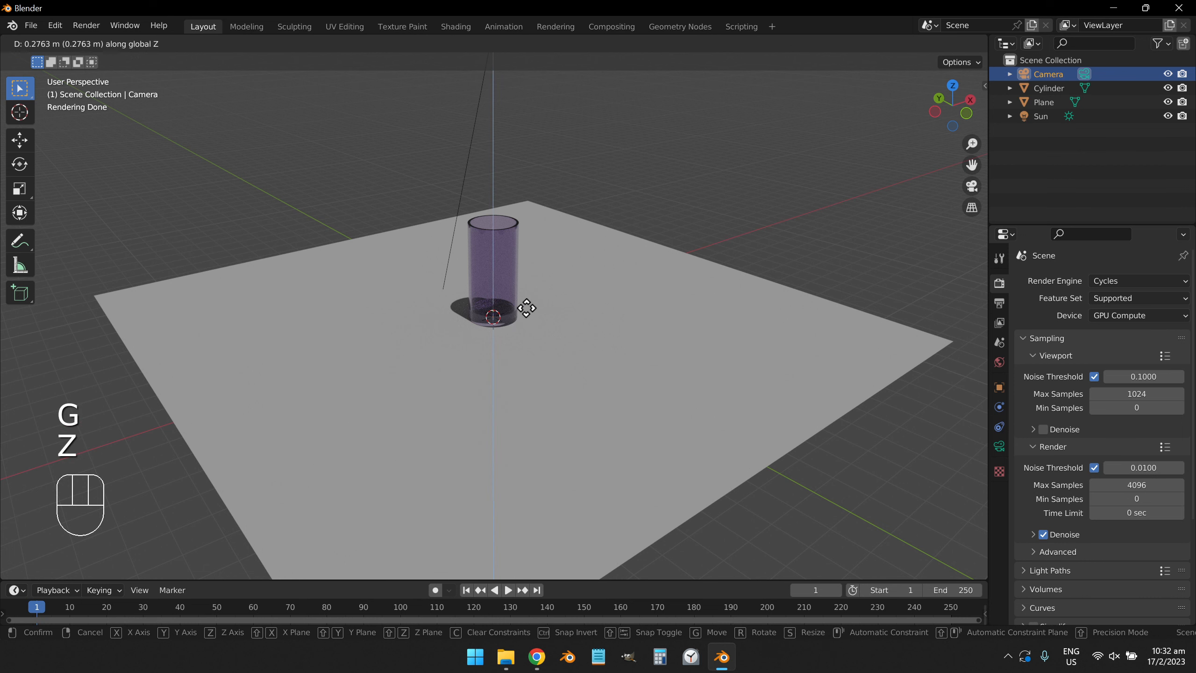
{"action": "left_click", "coordinate": [540, 120]}
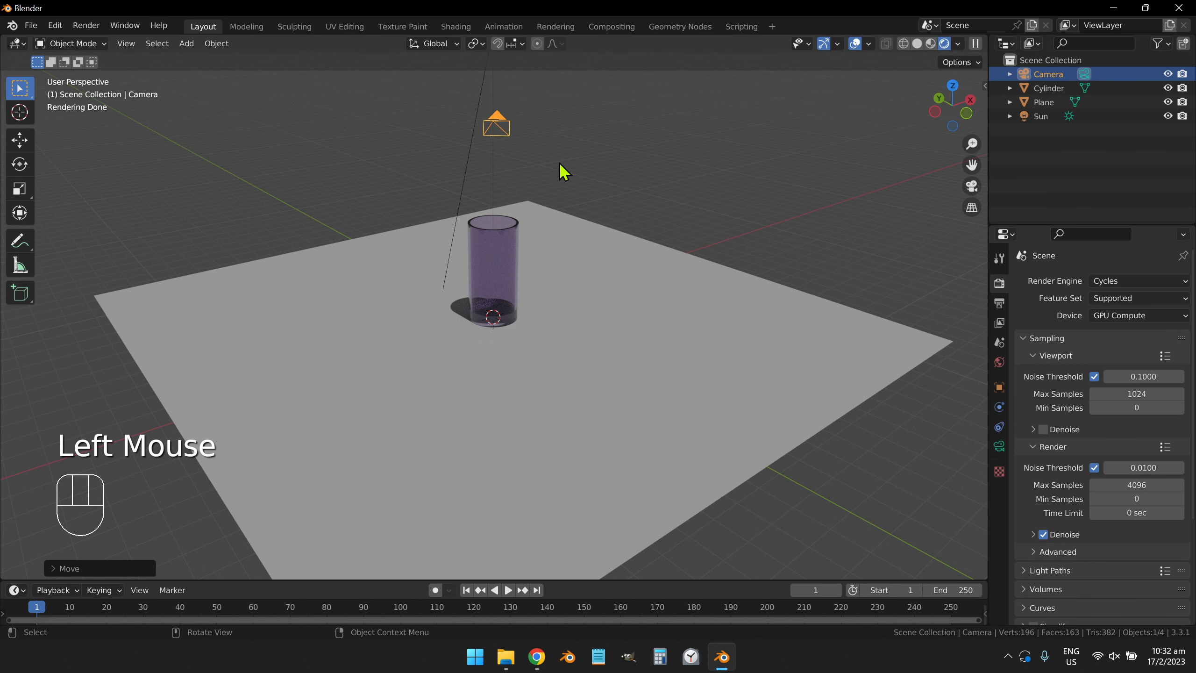
Step: Move the camera from above the glass towards the ground plane's negative X, negative Y corner in top view, and look through it
{"action": "key", "text": "KP_7"}
{"action": "key", "text": "g"}
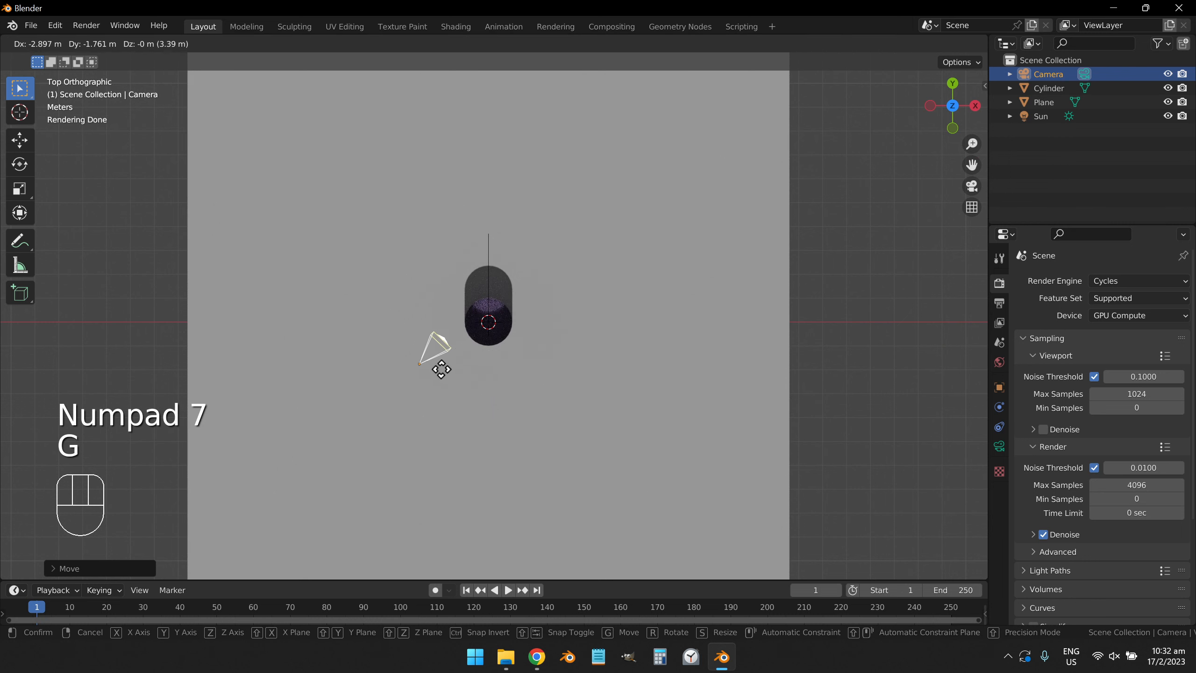
{"action": "left_click", "coordinate": [313, 492]}
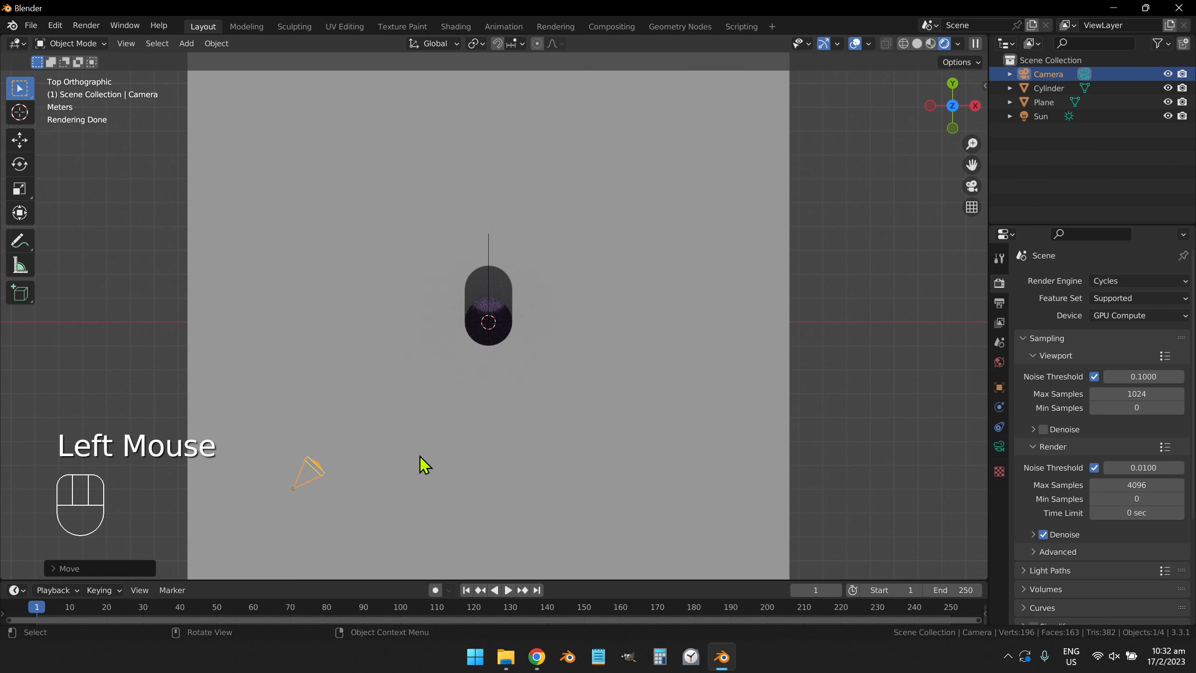
{"action": "key", "text": "KP_0"}
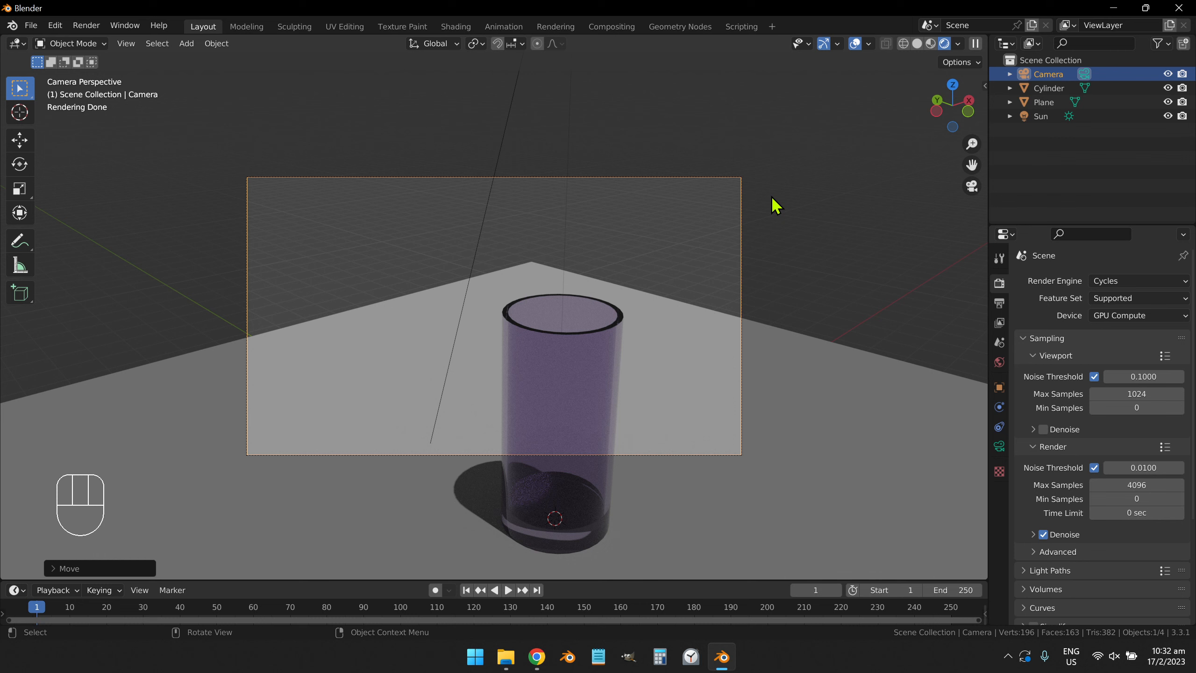
Step: Reposition the camera with walk navigation so the whole glass and its shadow fit centrally inside the camera frame
{"action": "key", "text": "shift"}
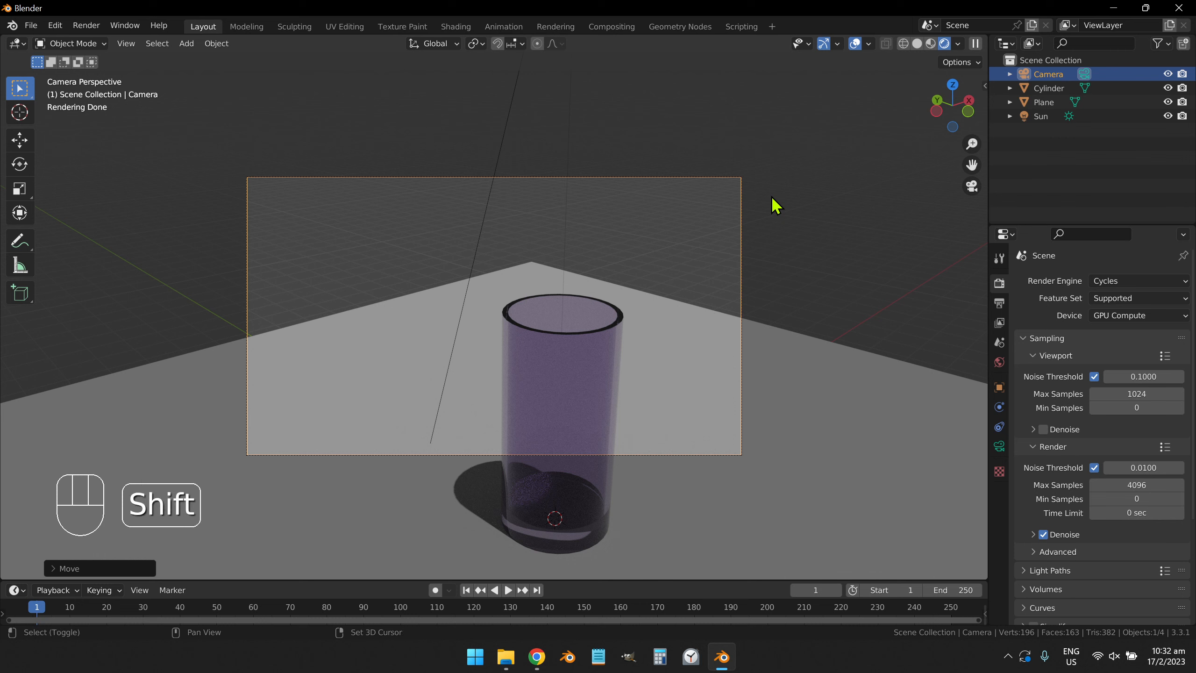
{"action": "key", "text": "shift+grave"}
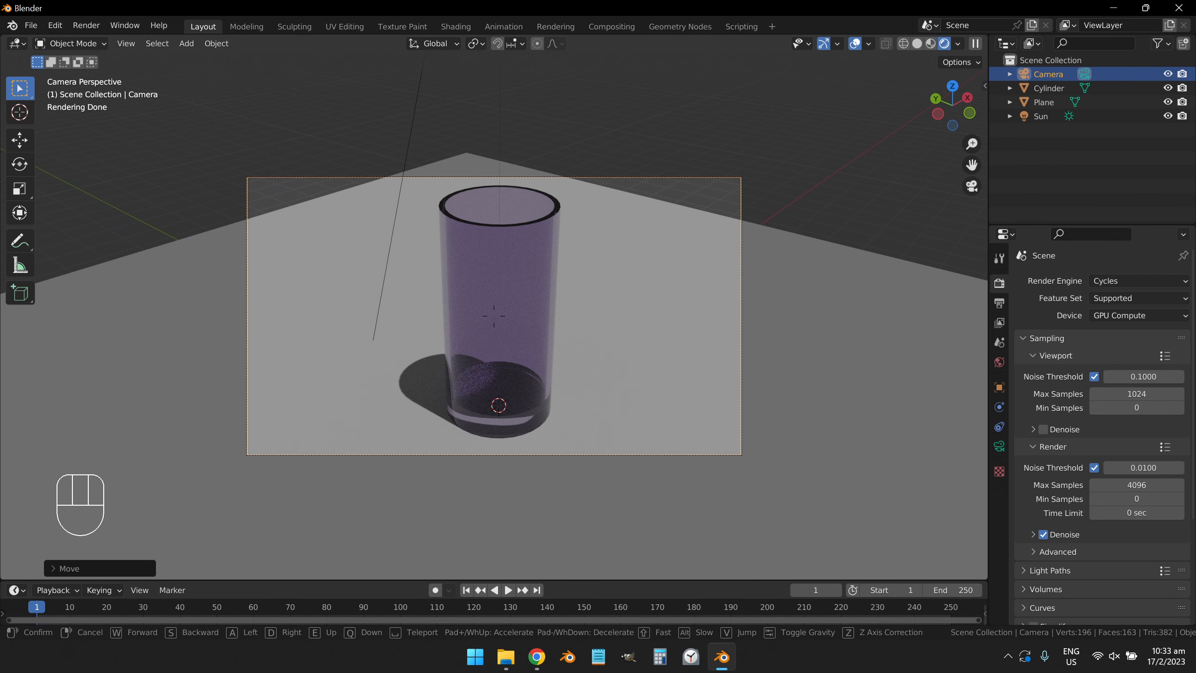
{"action": "key", "text": "w"}
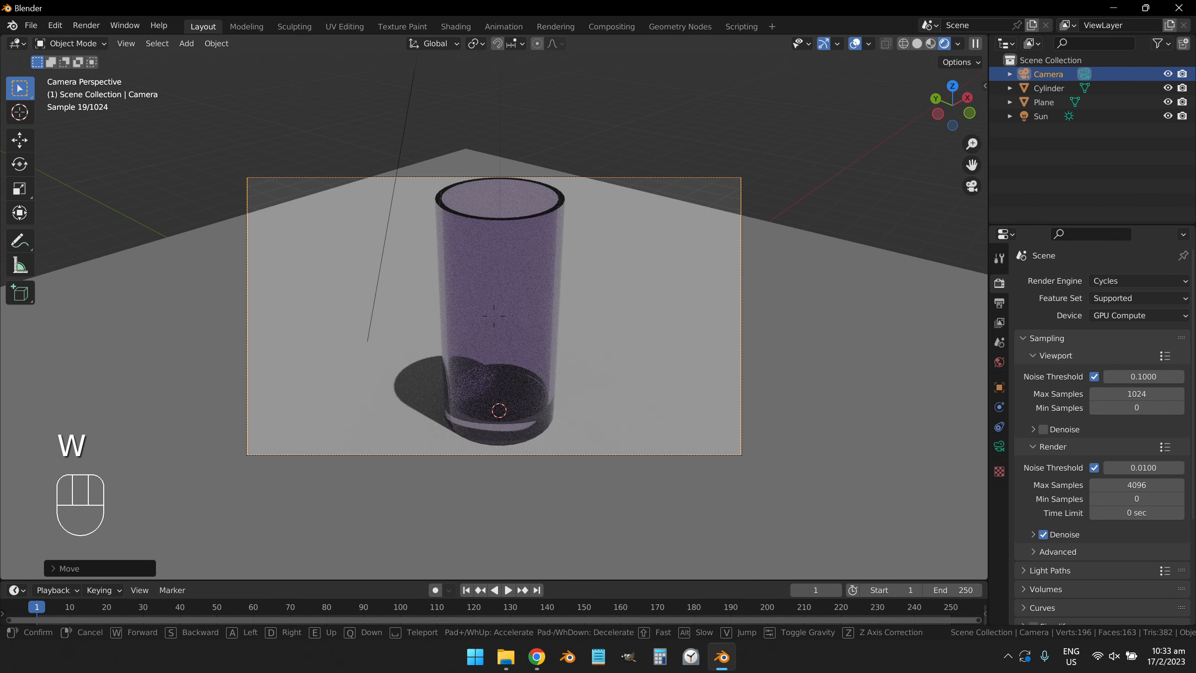
{"action": "key", "text": "s"}
{"action": "key", "text": "s"}
{"action": "key", "text": "s"}
{"action": "key", "text": "s"}
{"action": "key", "text": "s"}
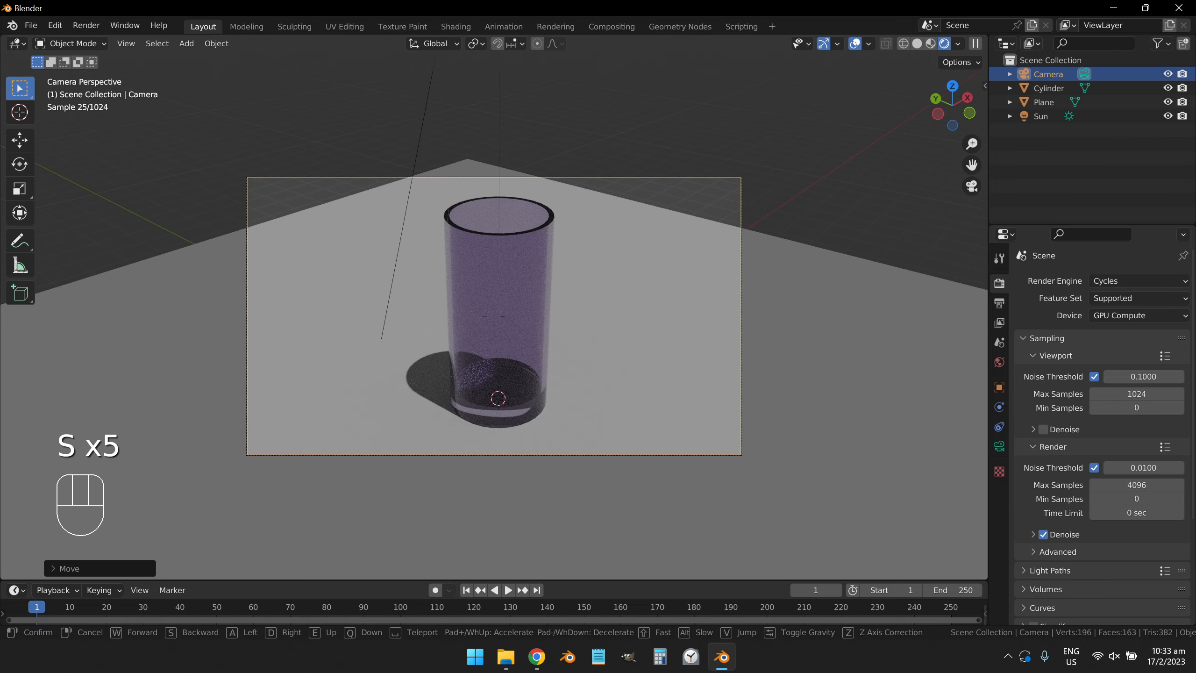
{"action": "key", "text": "a"}
{"action": "key", "text": "d"}
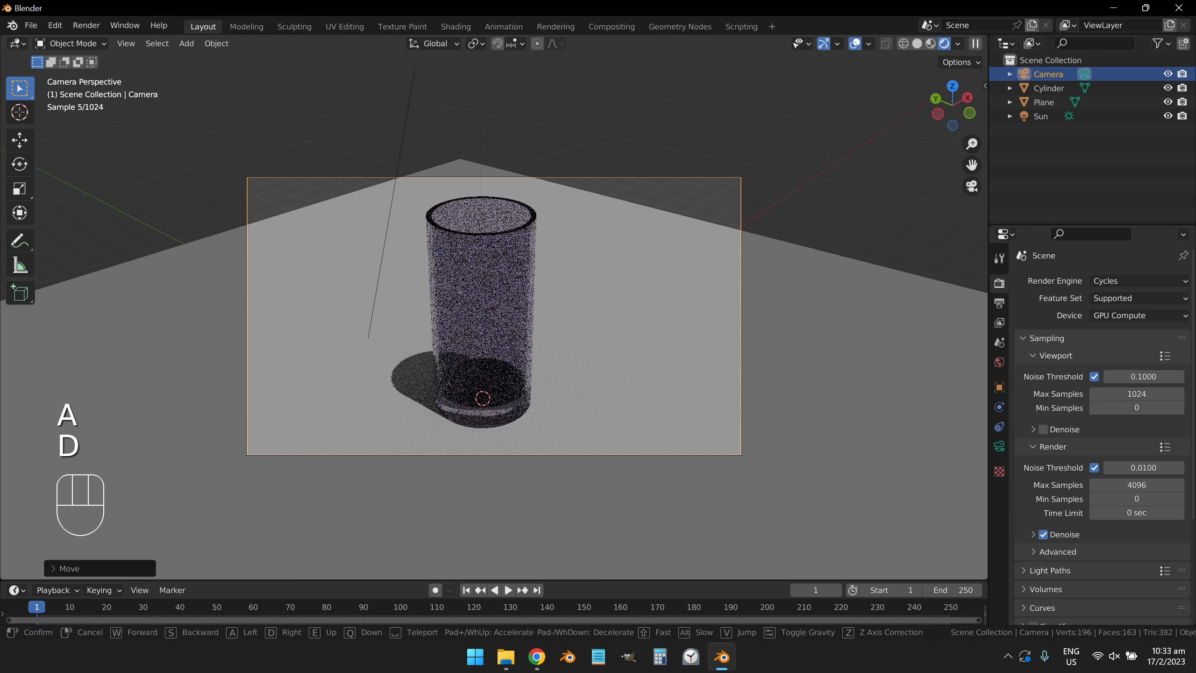
{"action": "key", "text": "q"}
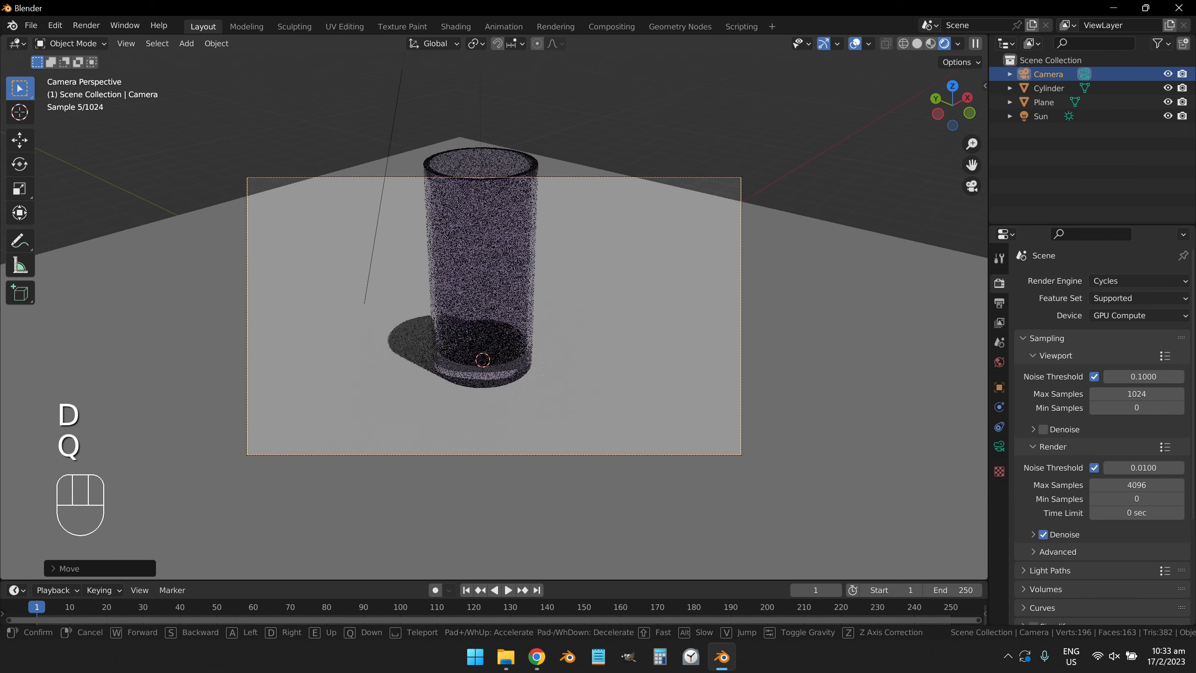
{"action": "key", "text": "q"}
{"action": "key", "text": "q"}
{"action": "key", "text": "q"}
{"action": "key", "text": "q"}
{"action": "key", "text": "q"}
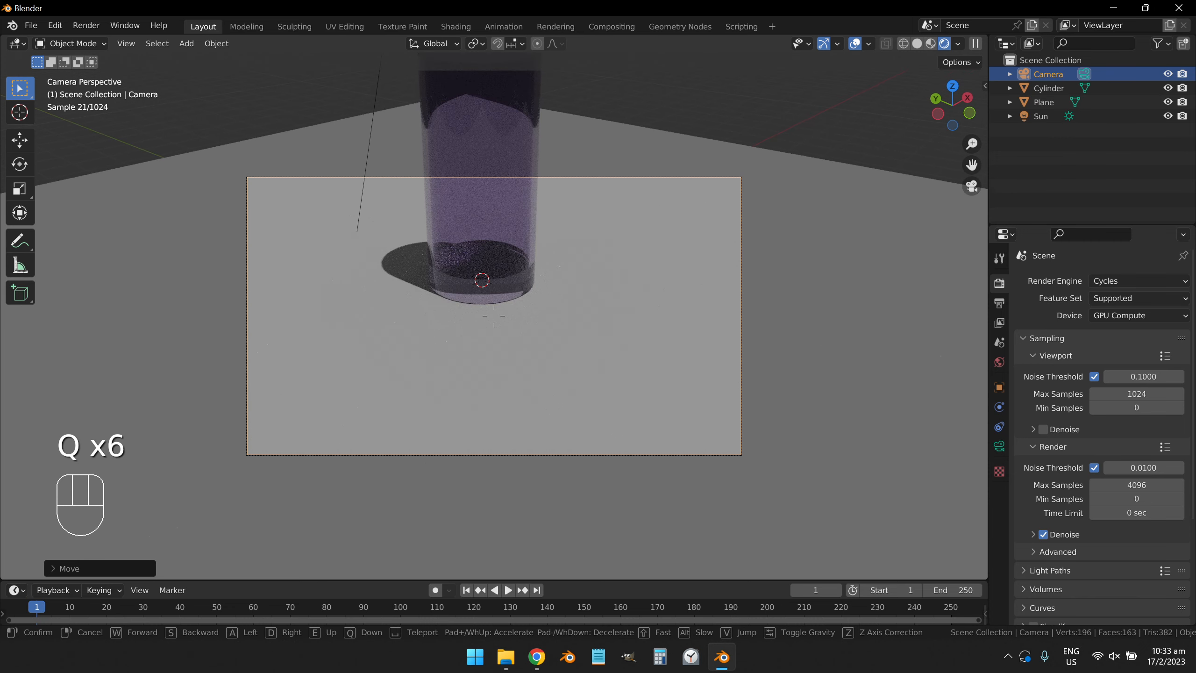
{"action": "key", "text": "e"}
{"action": "key", "text": "e"}
{"action": "key", "text": "e"}
{"action": "key", "text": "e"}
{"action": "key", "text": "e"}
{"action": "key", "text": "e"}
{"action": "key", "text": "e"}
{"action": "key", "text": "e"}
{"action": "key", "text": "e"}
{"action": "key", "text": "e"}
{"action": "key", "text": "e"}
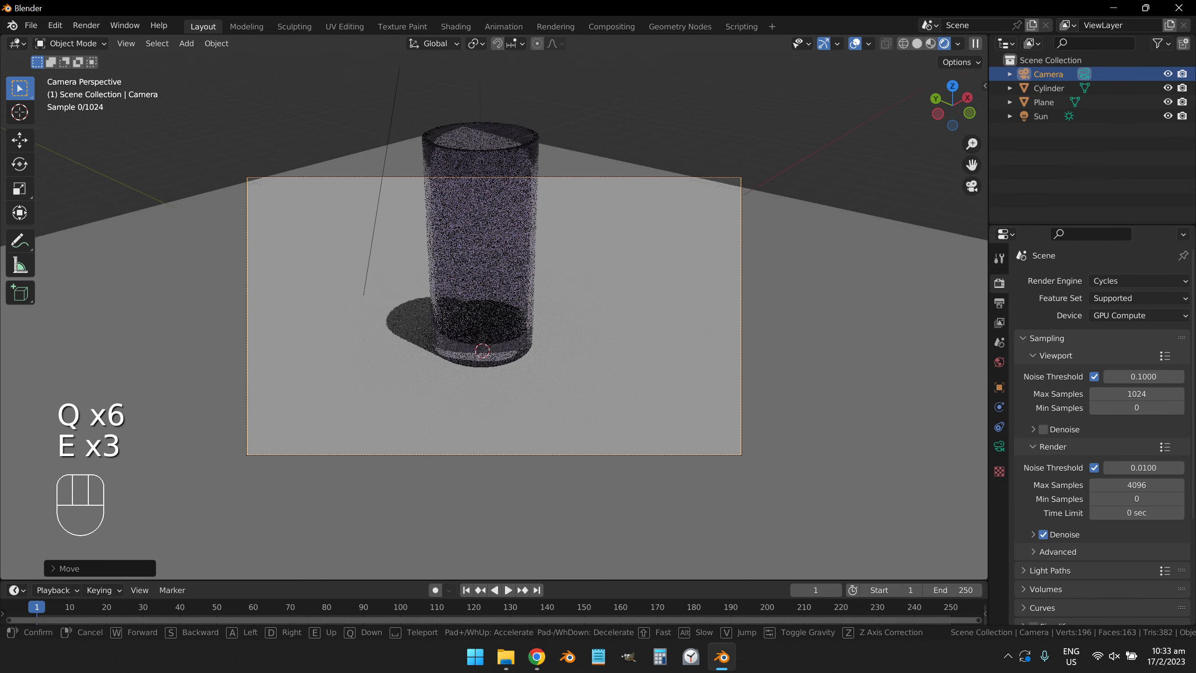
{"action": "key", "text": "e"}
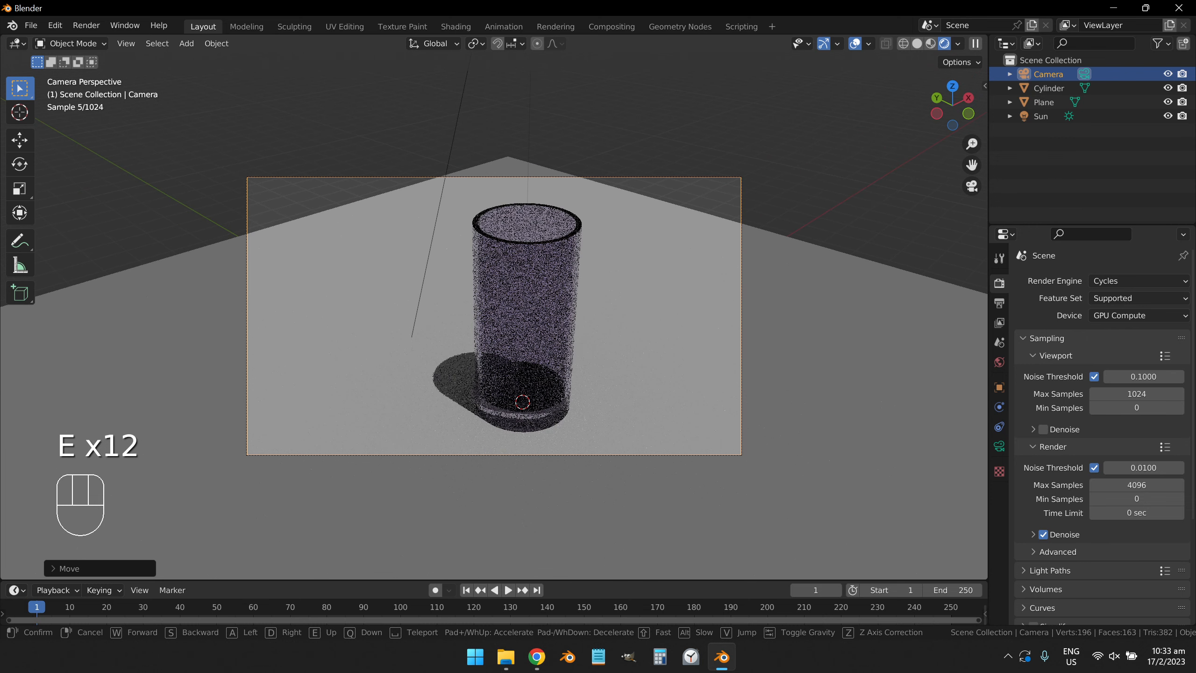
{"action": "left_click", "coordinate": [771, 197]}
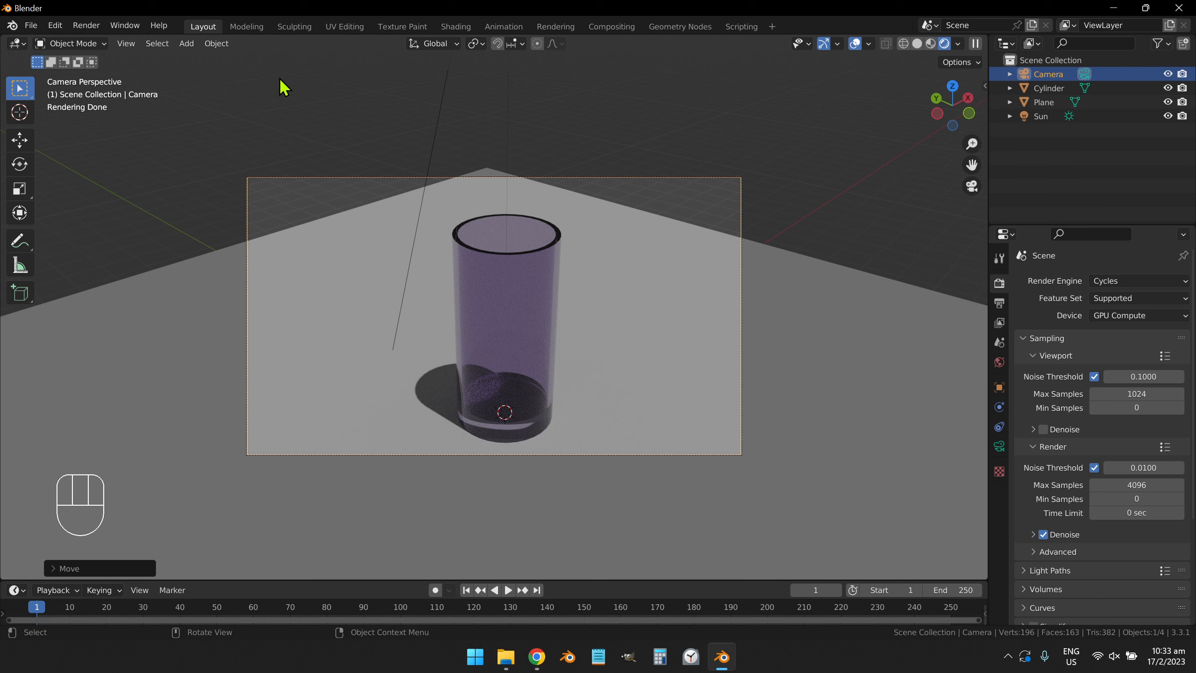
Step: Render a still image of the glass, inspect the result and close the render window
{"action": "left_click", "coordinate": [84, 27]}
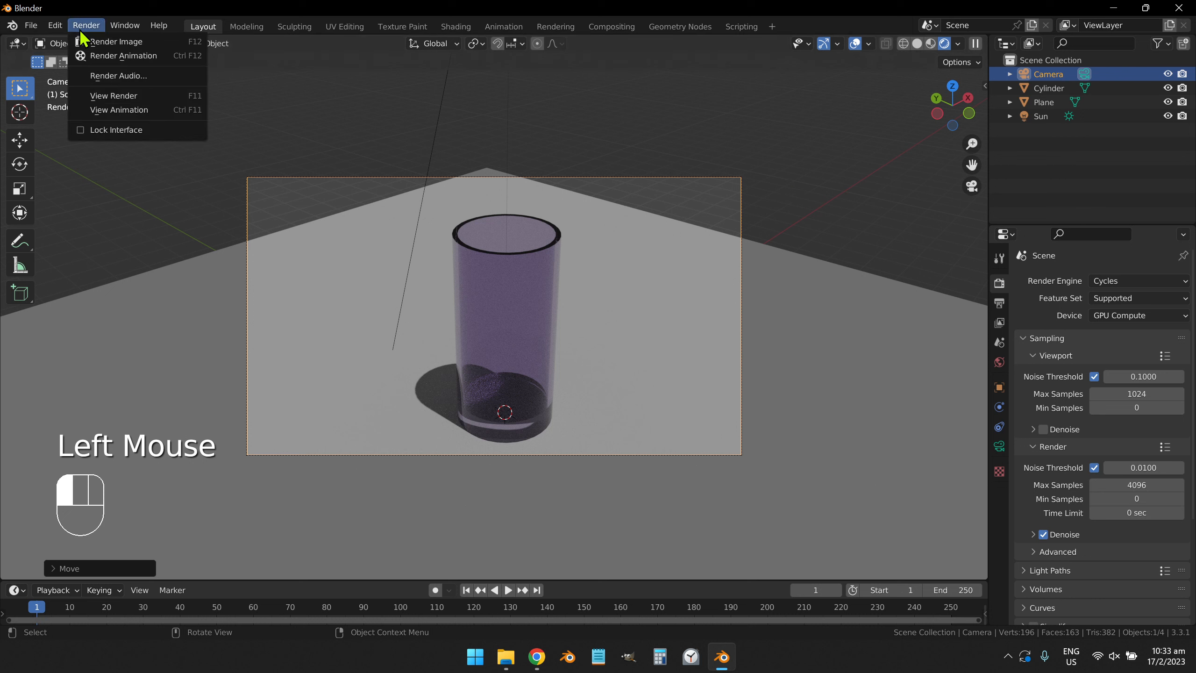
{"action": "left_click", "coordinate": [155, 43]}
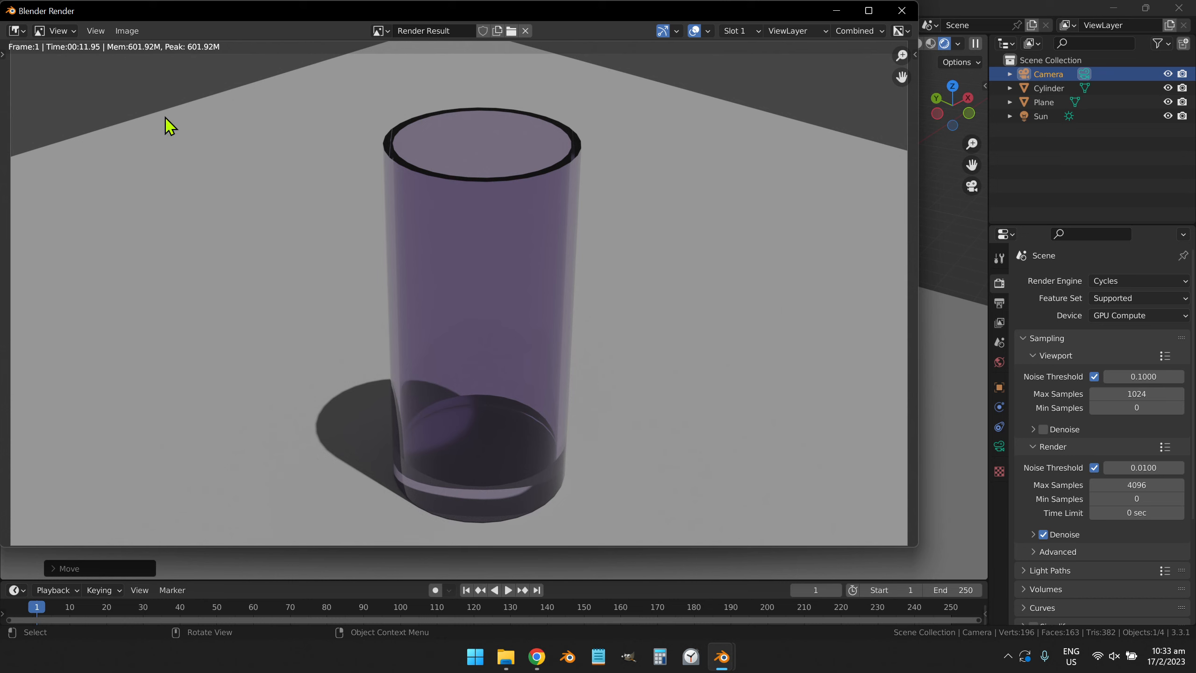
{"action": "left_click", "coordinate": [121, 31]}
{"action": "left_click", "coordinate": [901, 11]}
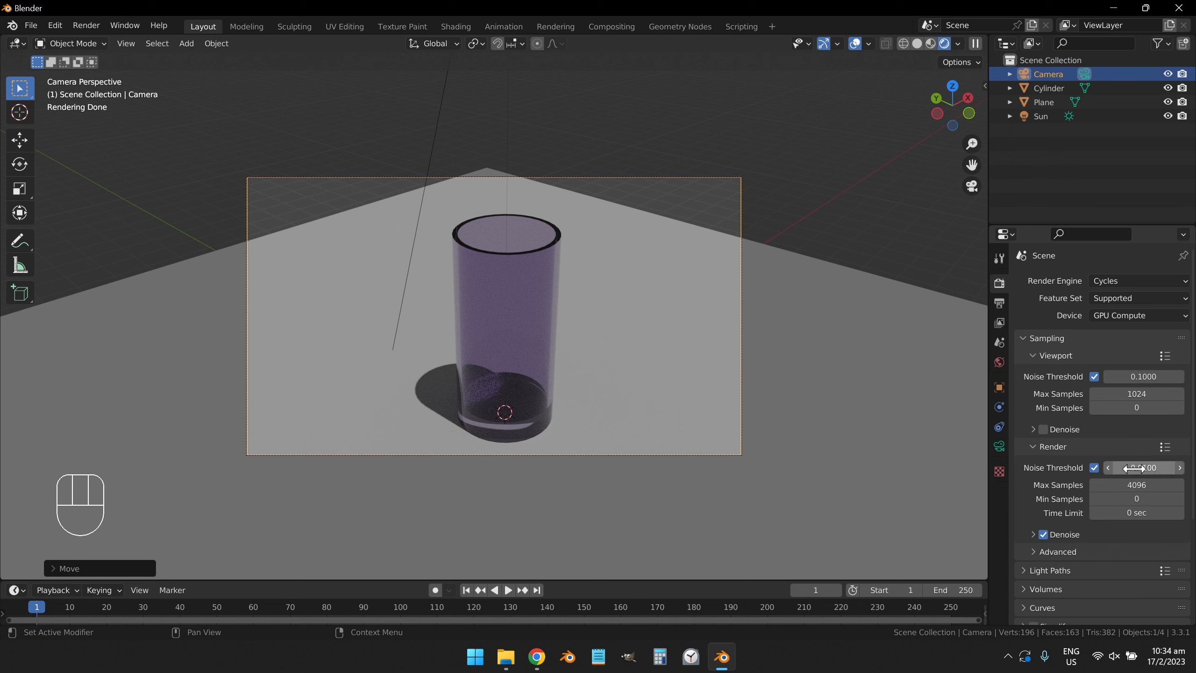
Step: Set the render Max Samples to 1028 and render the still image again
{"action": "left_click", "coordinate": [1136, 489]}
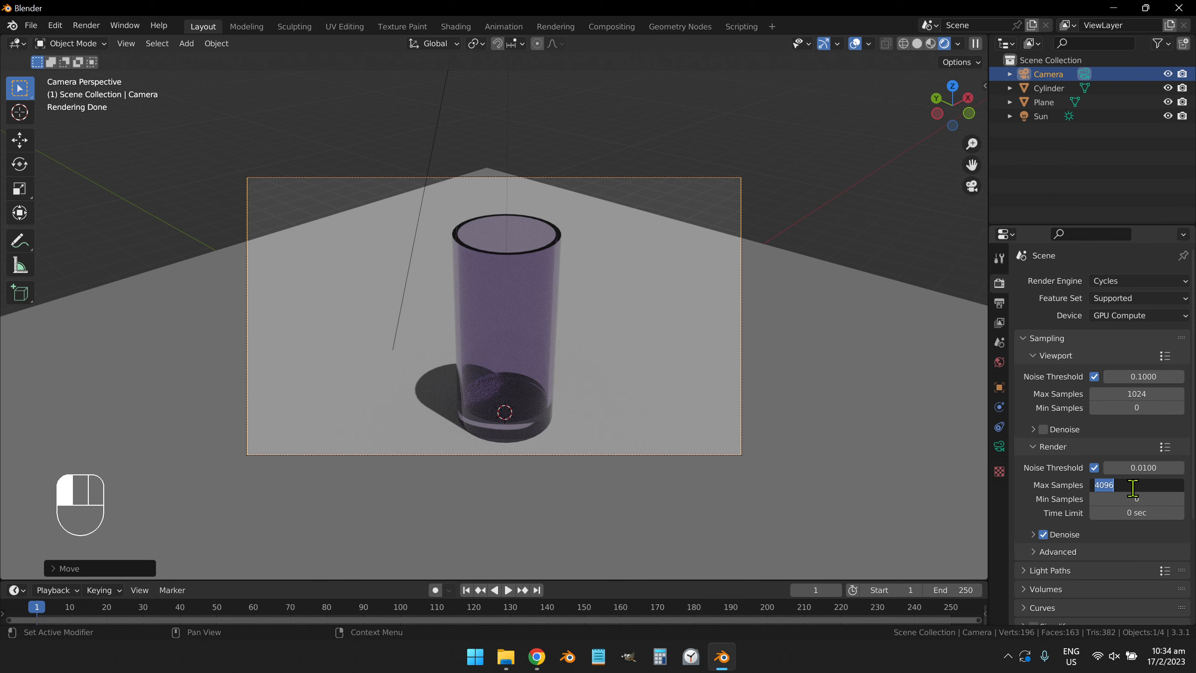
{"action": "type", "text": "1028"}
{"action": "key", "text": "Return"}
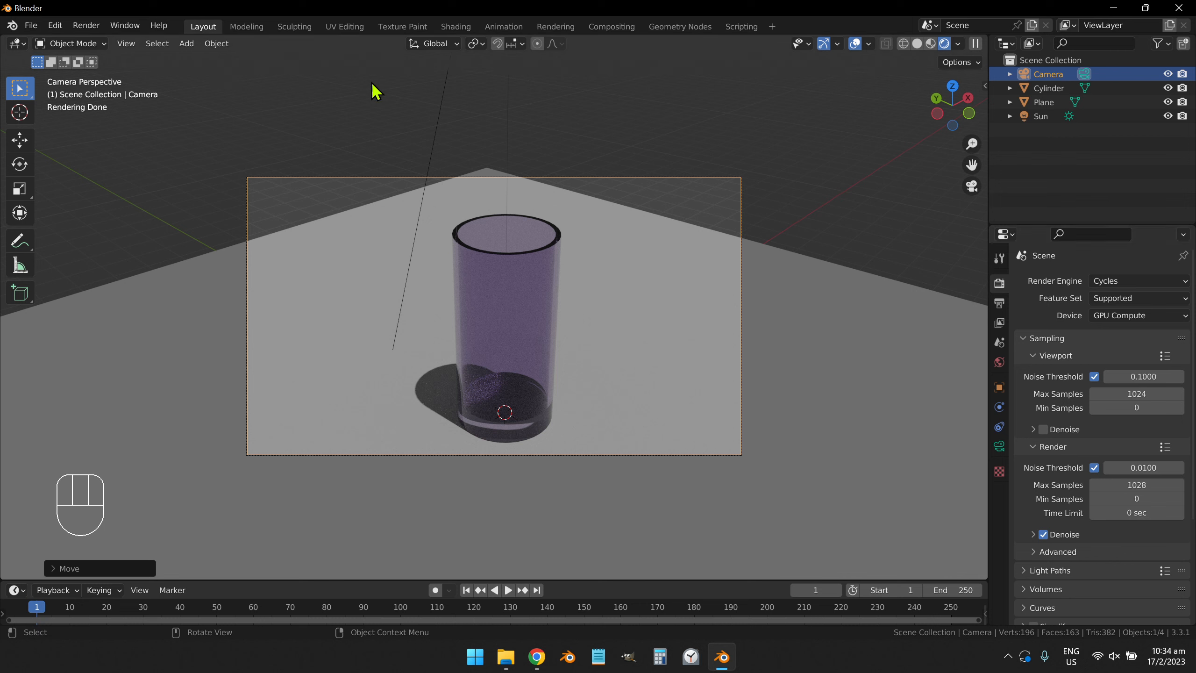
{"action": "left_click", "coordinate": [87, 25]}
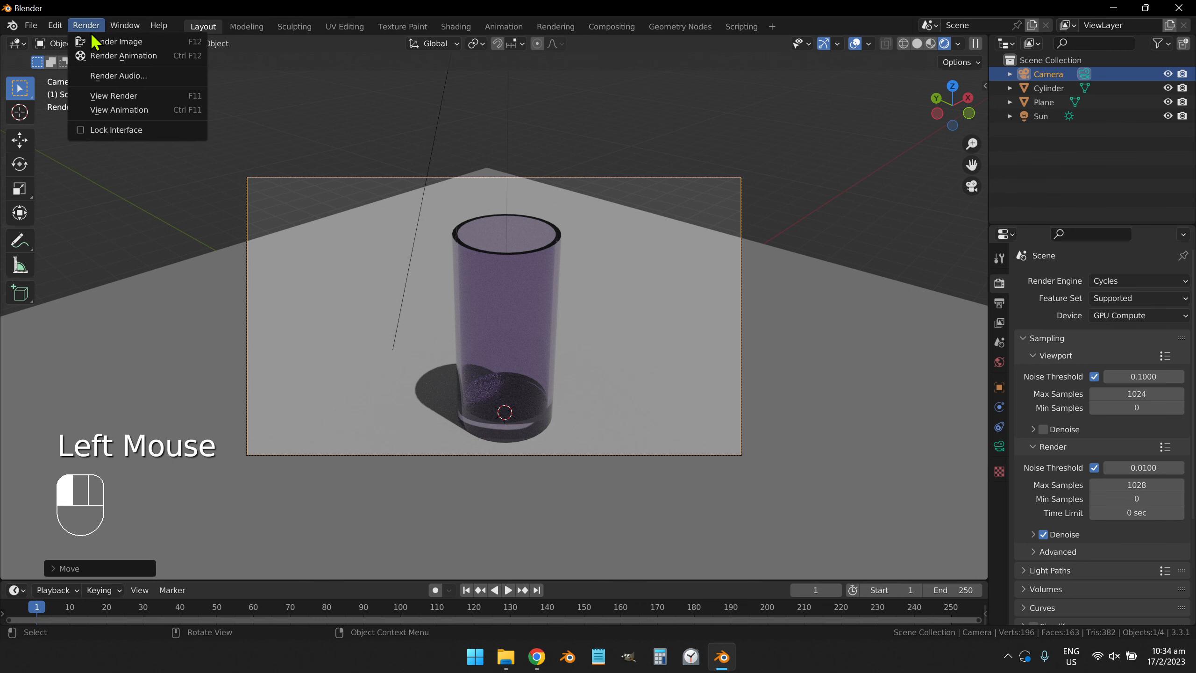
{"action": "left_click", "coordinate": [94, 40]}
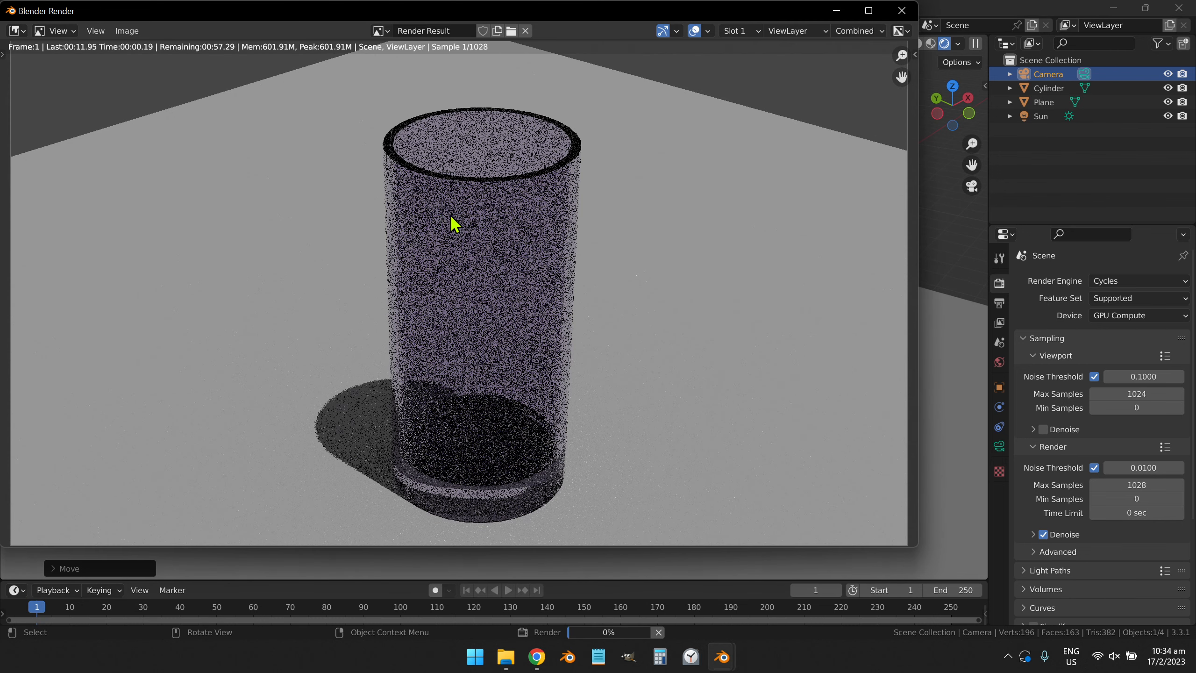